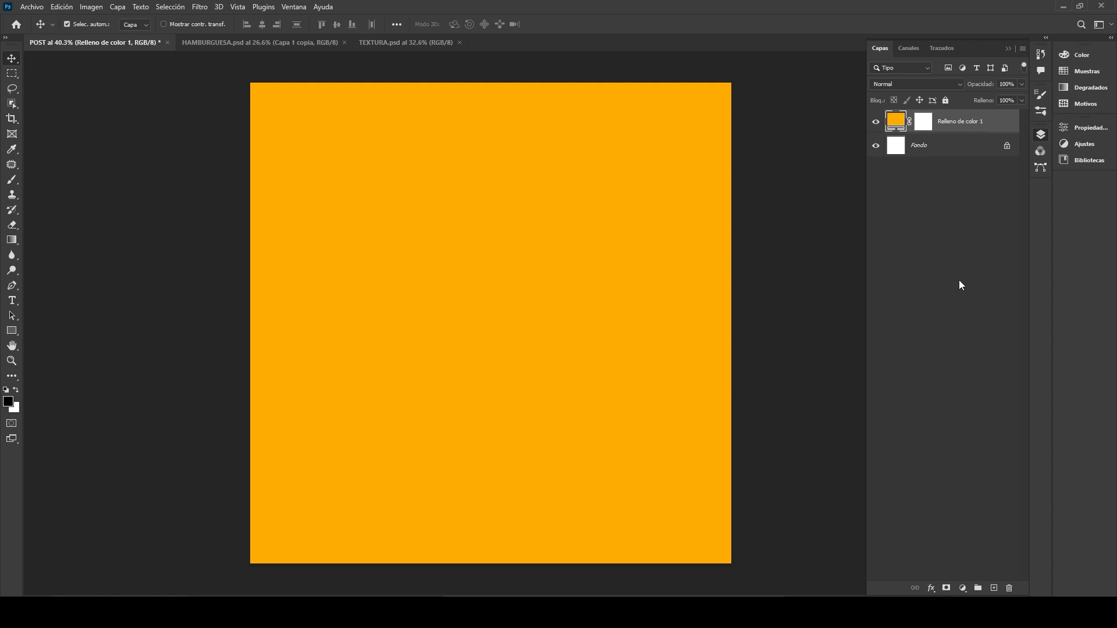
Duplicate the orange colour fill layer and convert the copy into a smart object
key(ctrl+j)
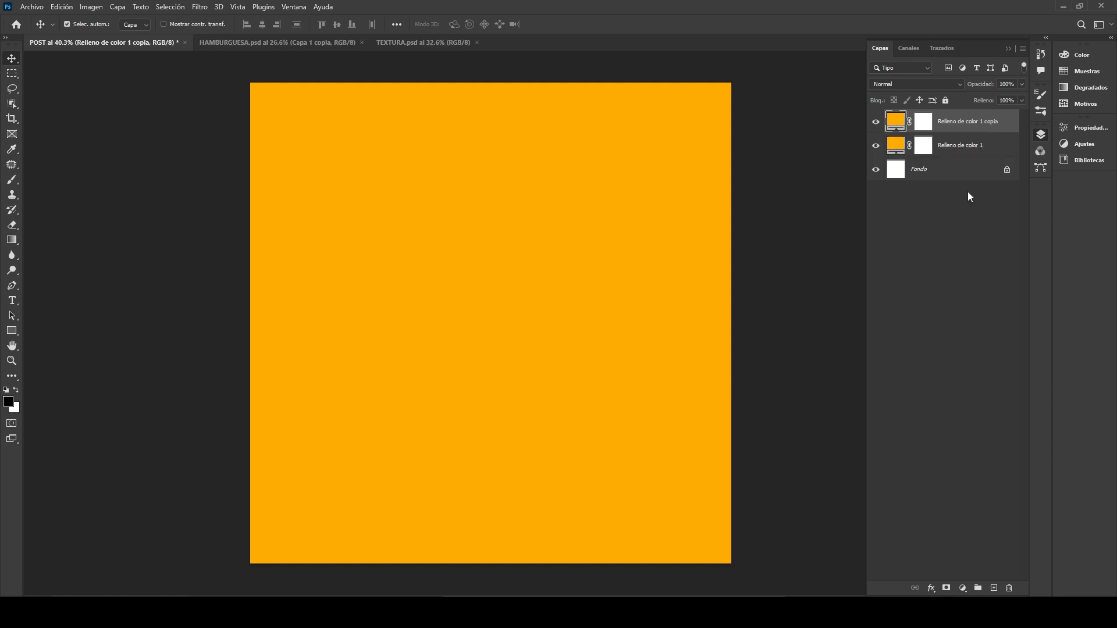
right_click(976, 119)
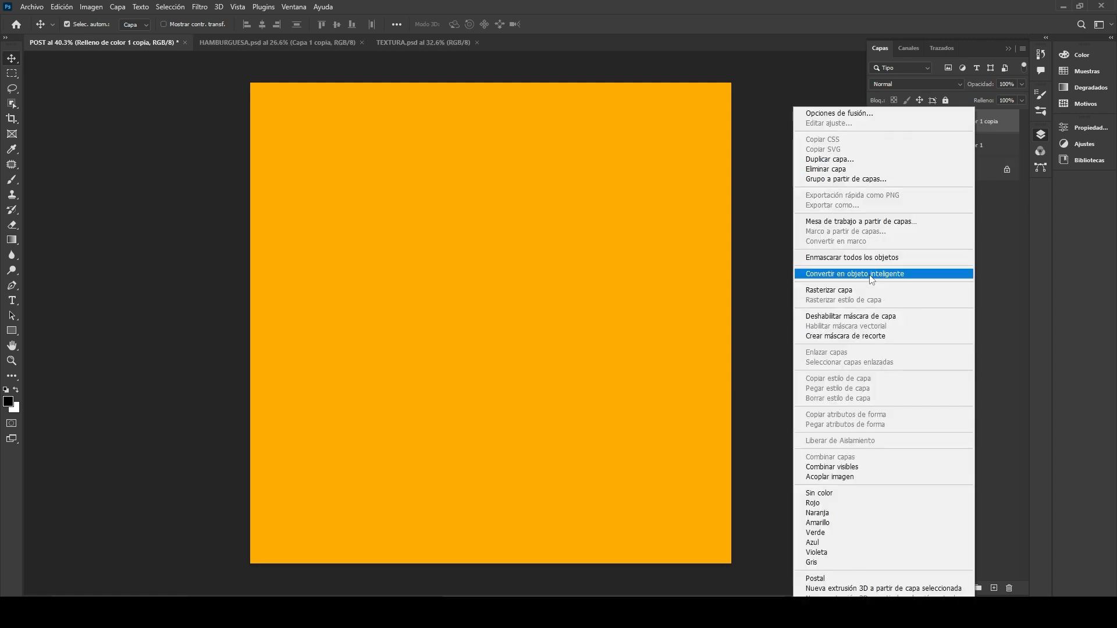
click(854, 274)
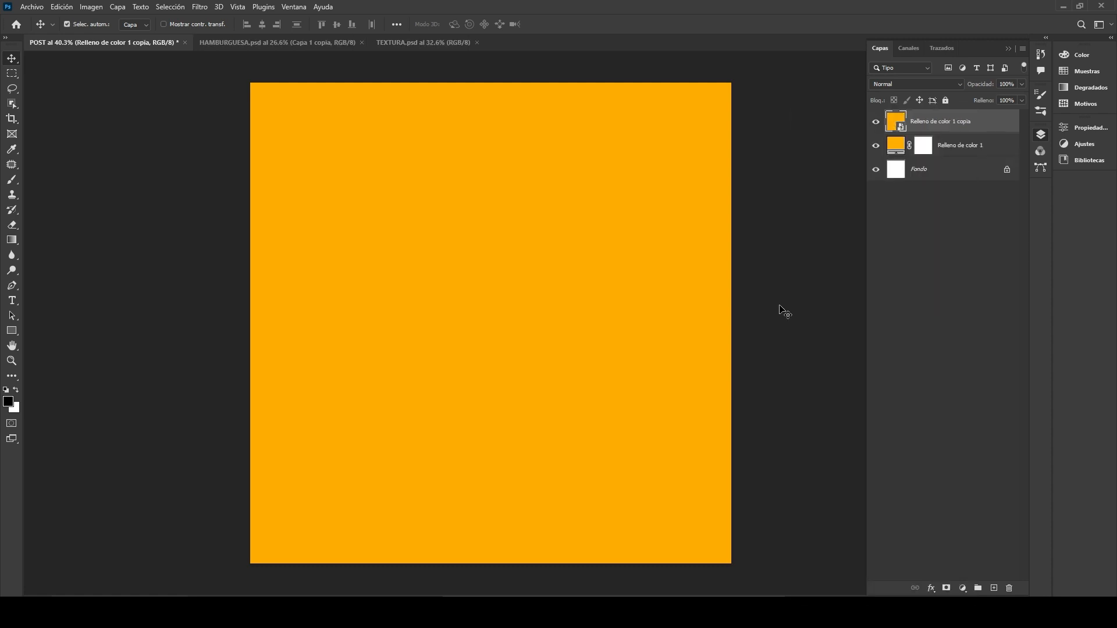
Apply a subtle Add Noise filter with uniform distribution to the fill copy and collapse its smart filter list
click(199, 7)
mouse_move(213, 233)
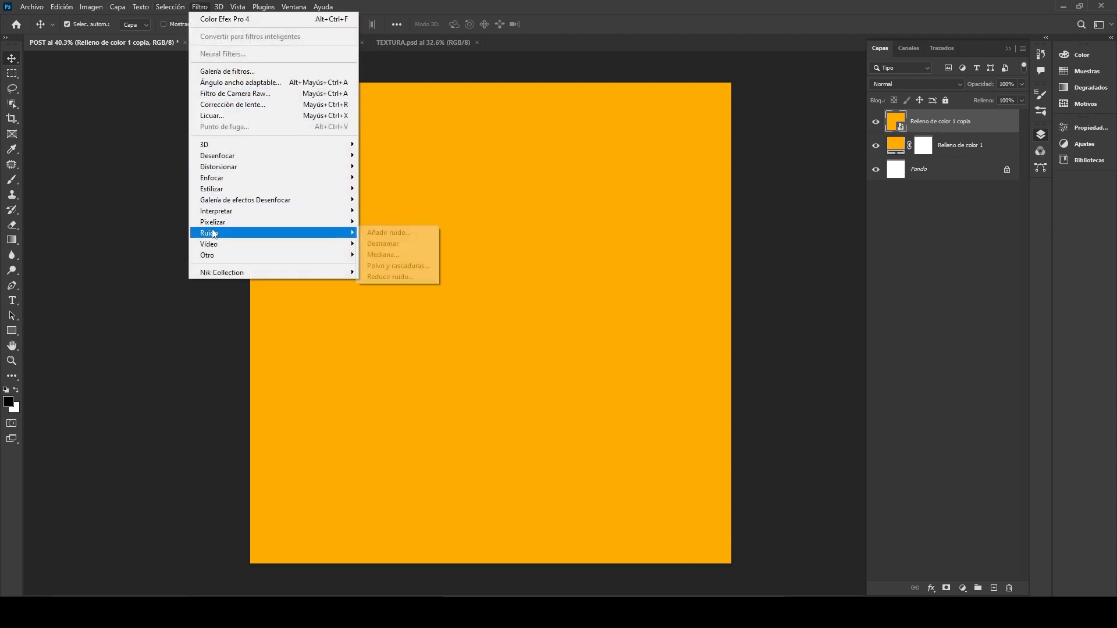
click(402, 233)
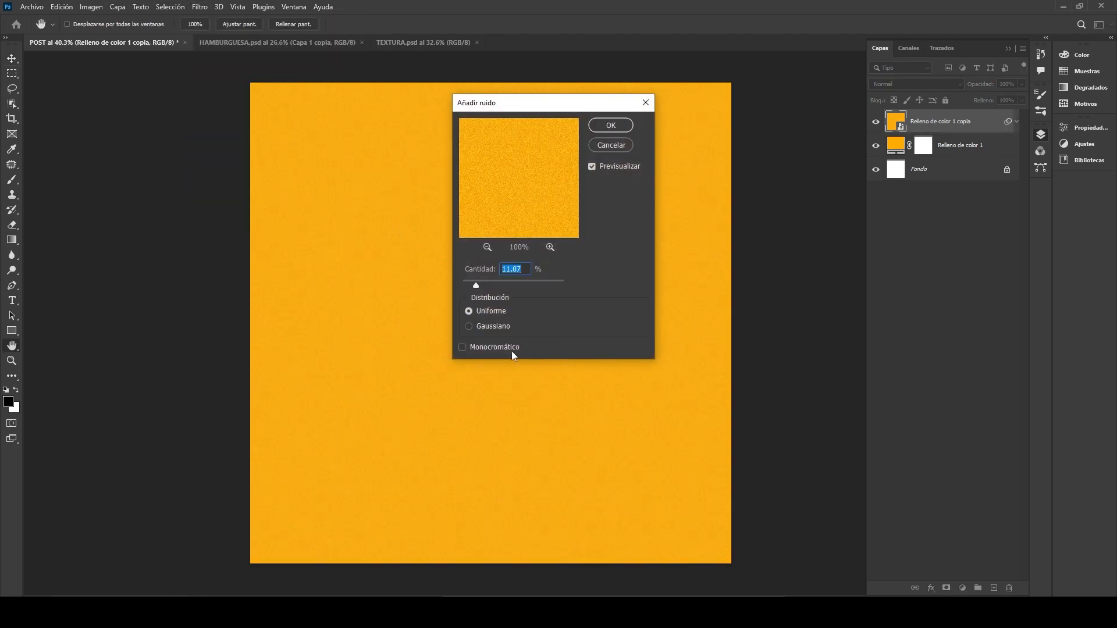
click(483, 324)
click(483, 313)
drag(480, 288, 478, 288)
click(610, 125)
key(v)
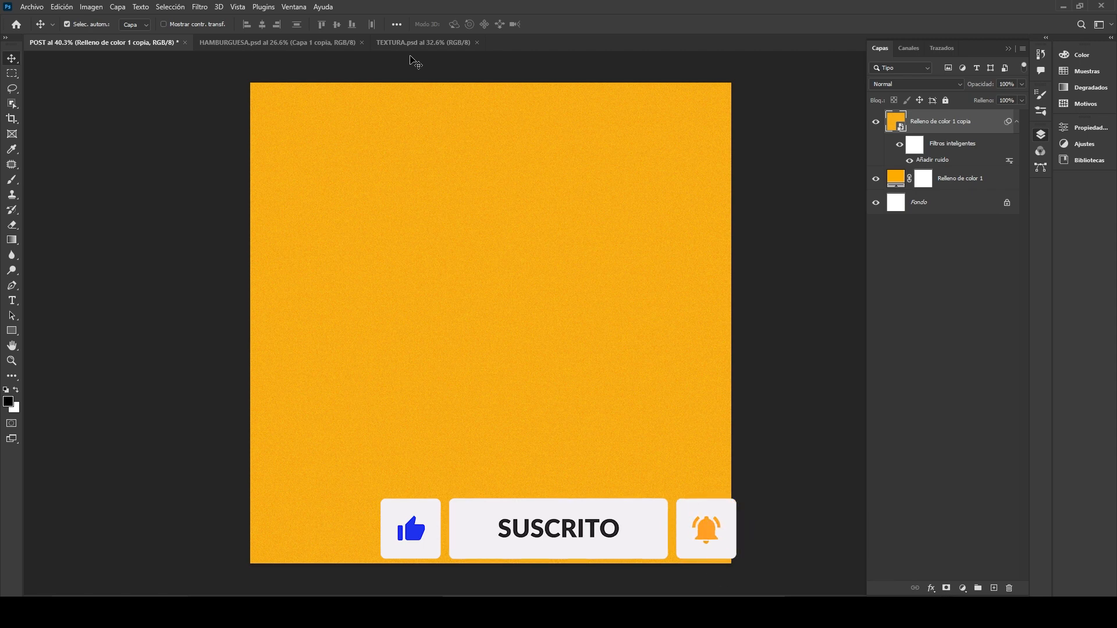
click(1016, 121)
Bring the geometric pattern from TEXTURA.psd into the POST document and transform it to cover the whole canvas
click(393, 44)
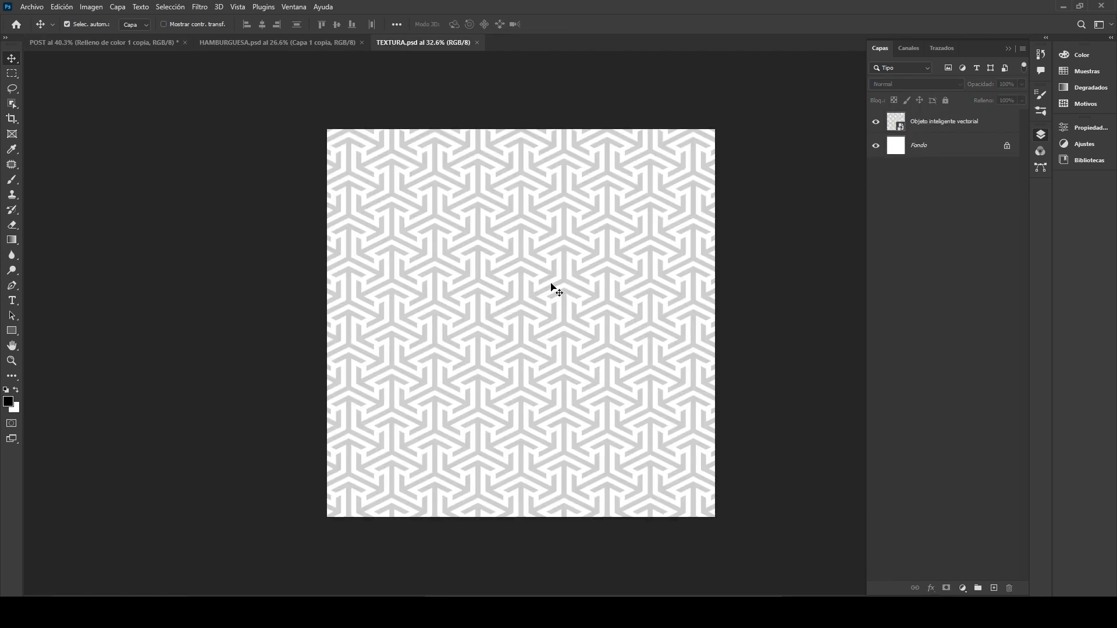
drag(640, 267, 168, 125)
drag(413, 198, 489, 347)
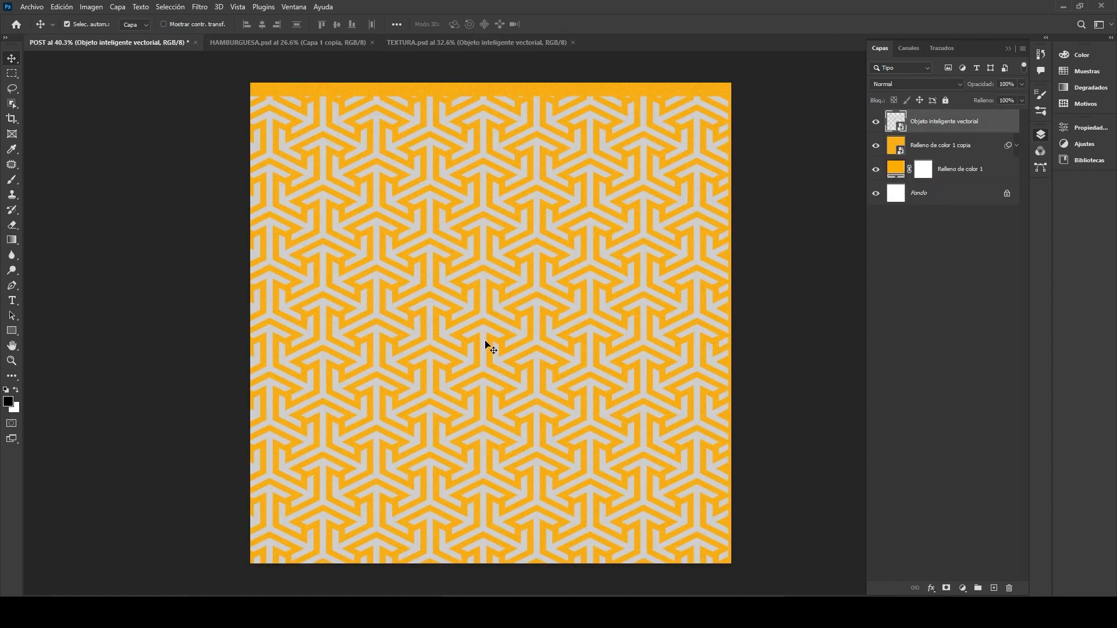
key(ctrl+t)
drag(505, 232, 515, 213)
key(Return)
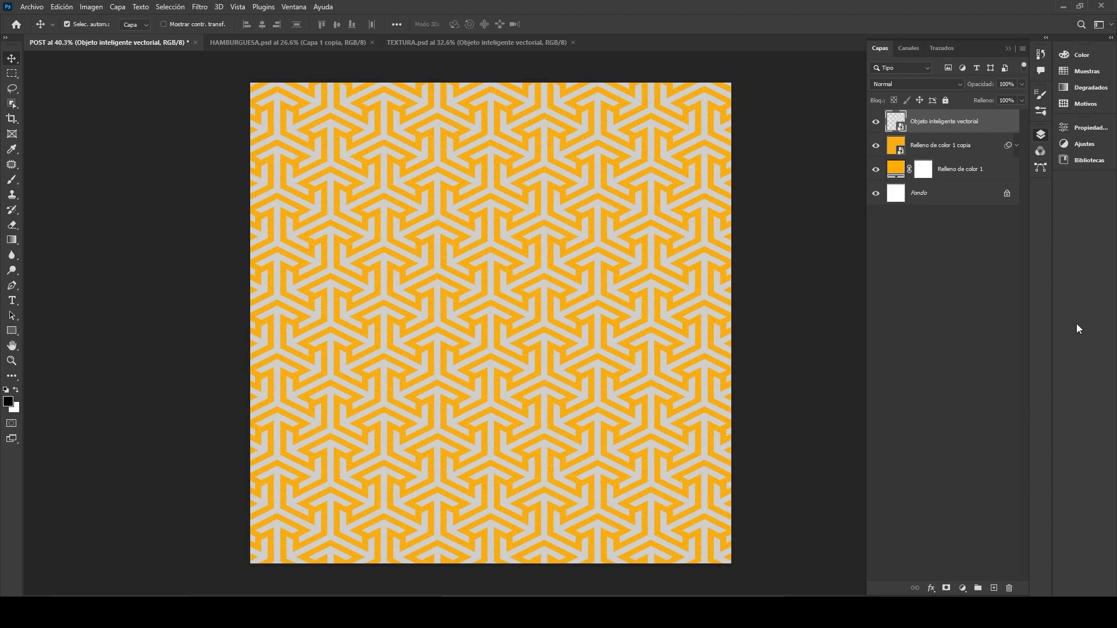
Set the pattern layer's blend mode to Subexponer color and its opacity to 30%
click(902, 88)
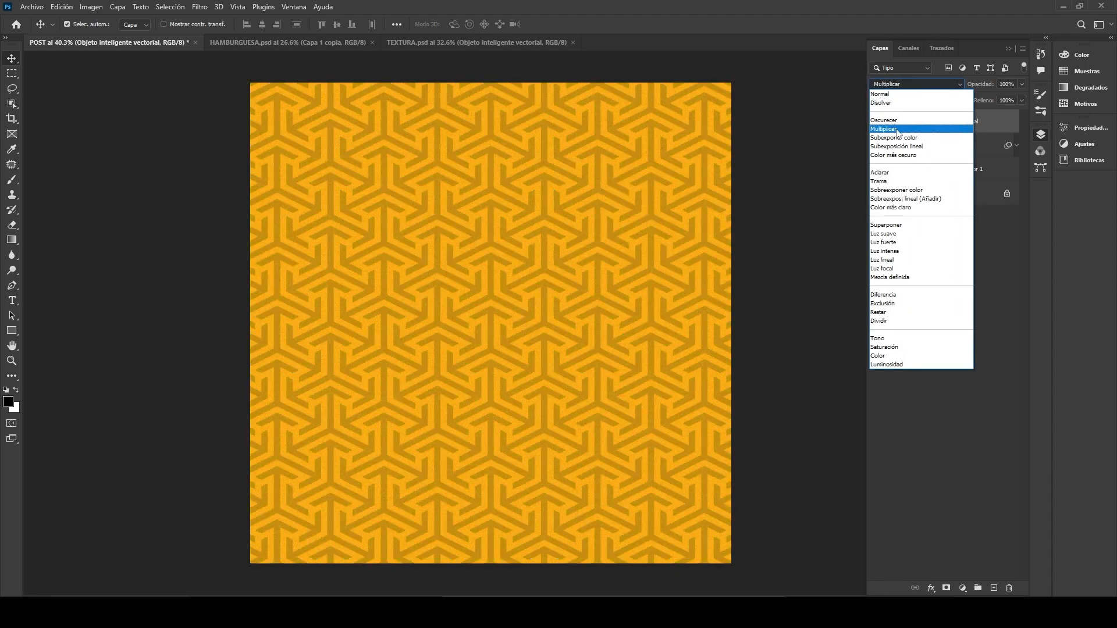
click(894, 139)
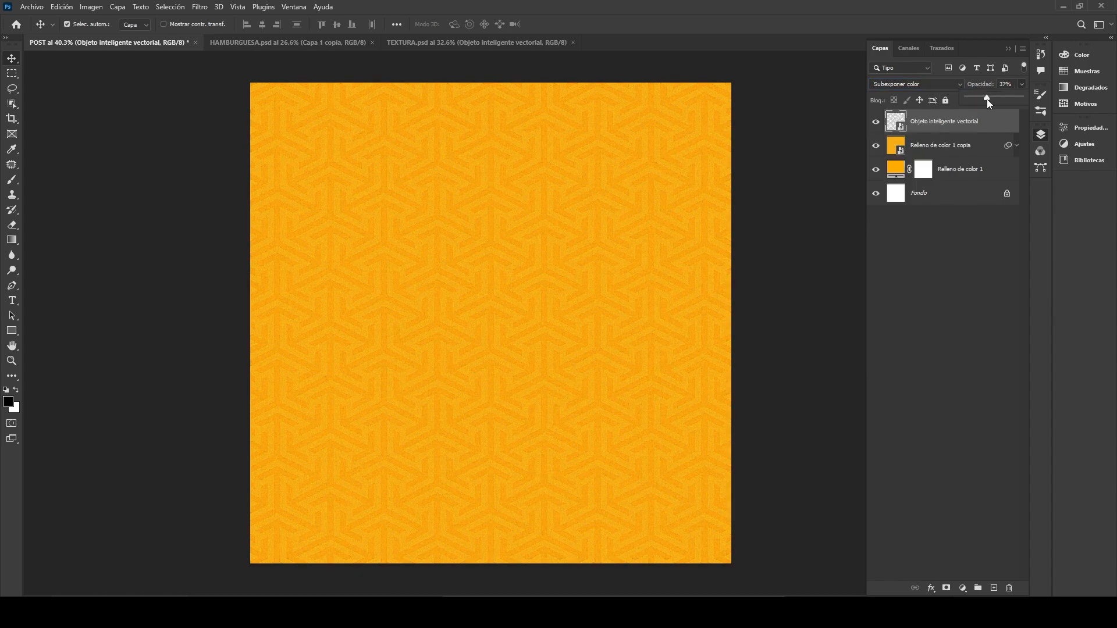
drag(986, 99, 992, 100)
click(998, 84)
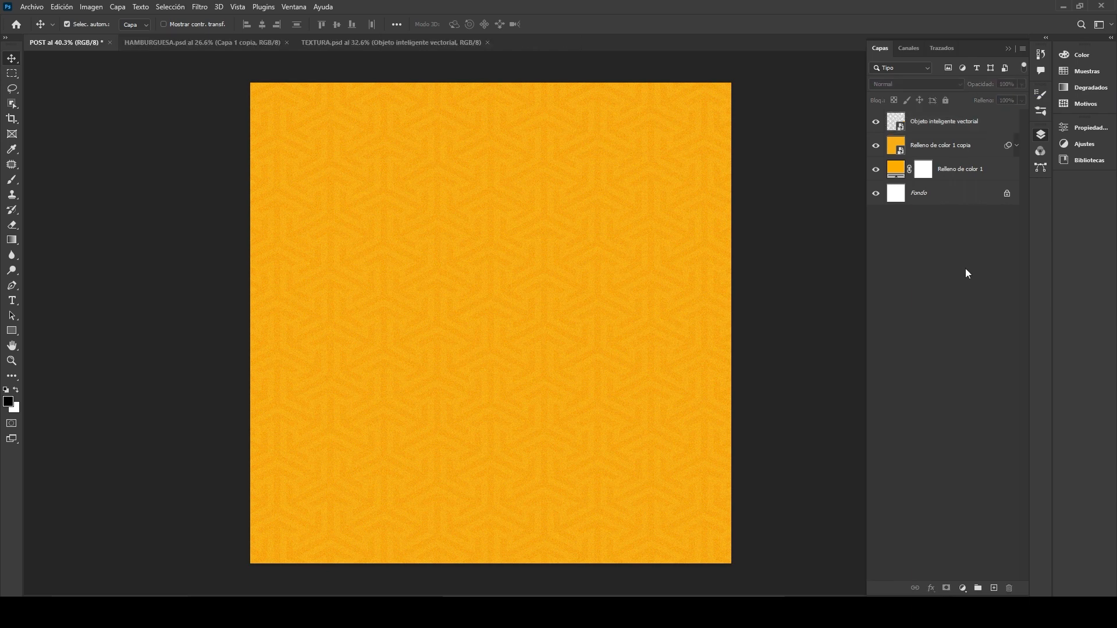
Group the pattern and both orange fill layers and name the group FONDO
shift+click(968, 170)
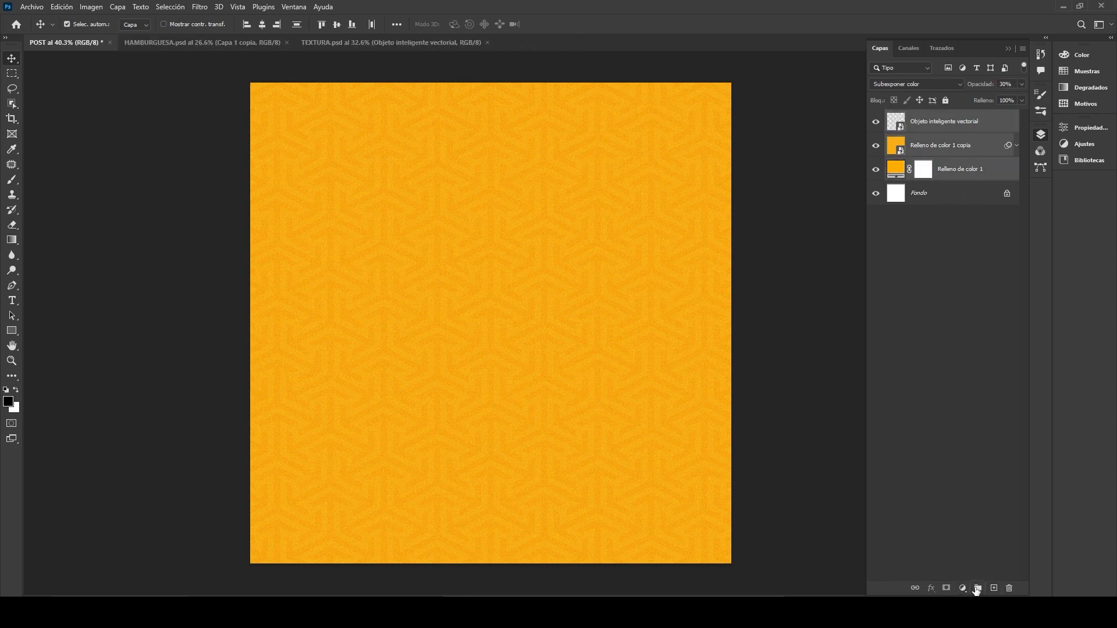
click(977, 589)
double_click(917, 117)
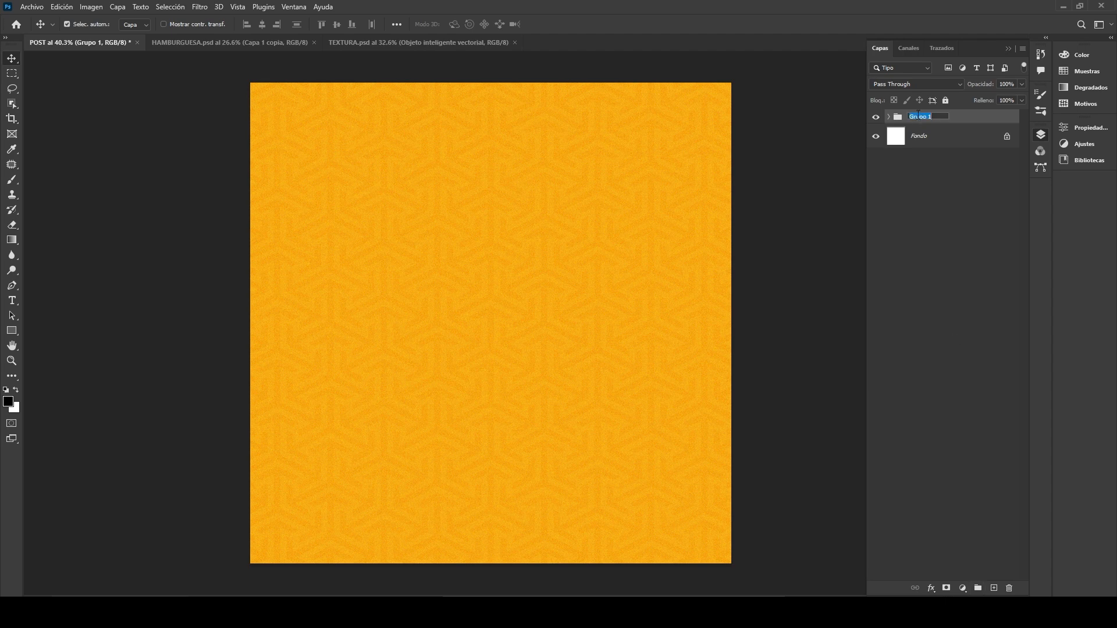
text(FONDO)
key(Return)
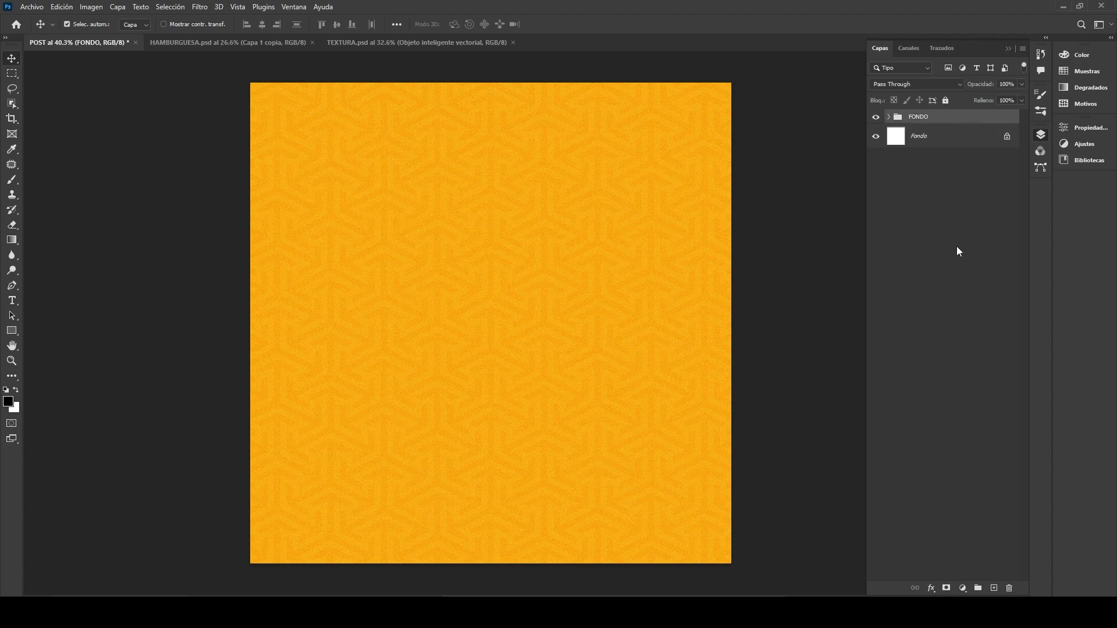
Bring the burger from HAMBURGUESA.psd into the POST document and scale it to about 87%, centred horizontally
click(260, 43)
drag(417, 215, 553, 252)
key(ctrl+t)
drag(743, 339, 685, 341)
drag(471, 334, 487, 374)
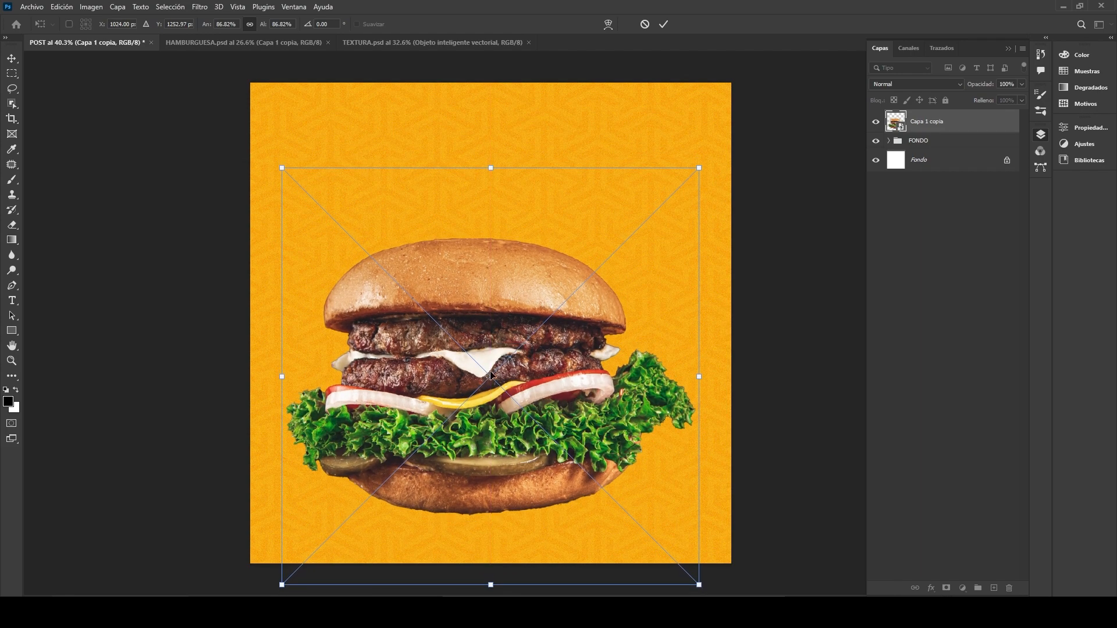
Scale the burger down to about 69% and centre it horizontally in the lower half of the canvas
drag(698, 377, 623, 376)
drag(384, 387, 424, 403)
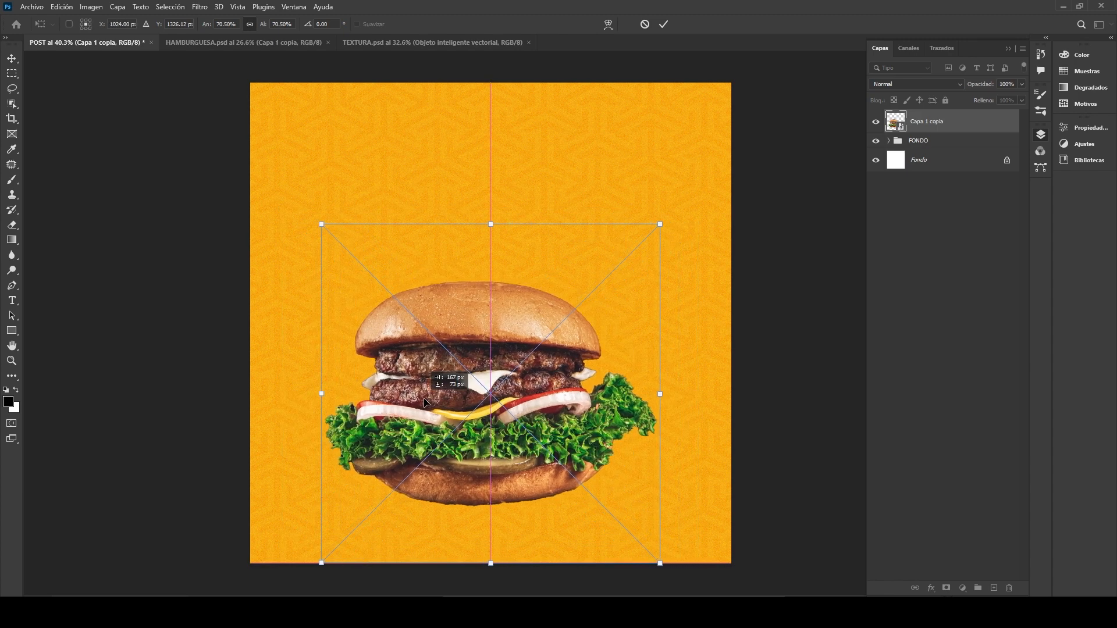
drag(424, 403, 424, 403)
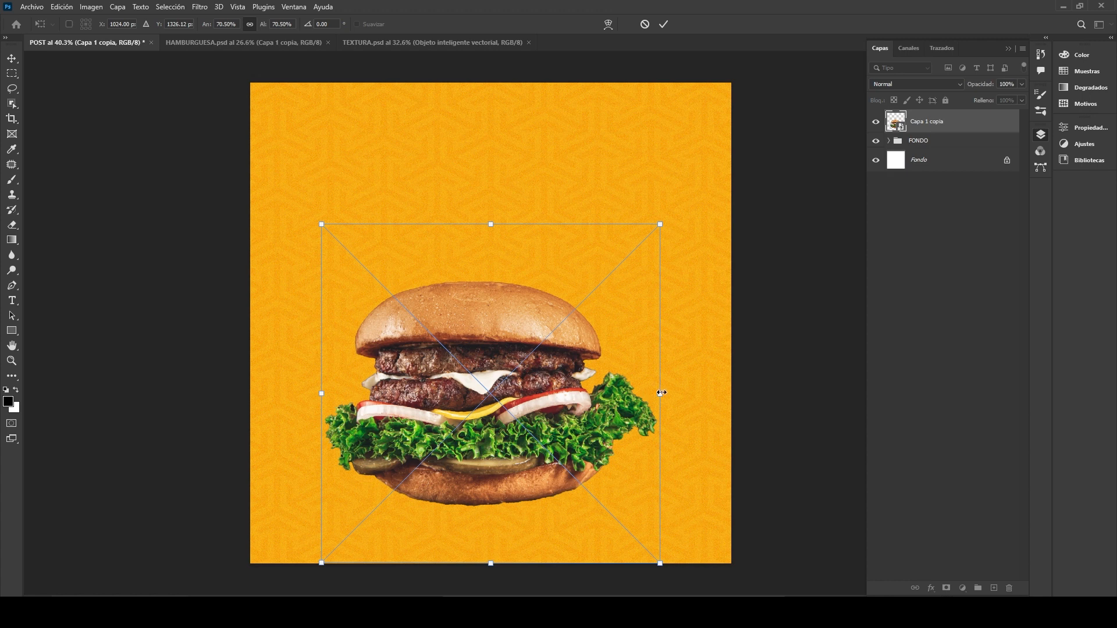
drag(661, 393, 655, 394)
drag(446, 399, 451, 400)
key(Return)
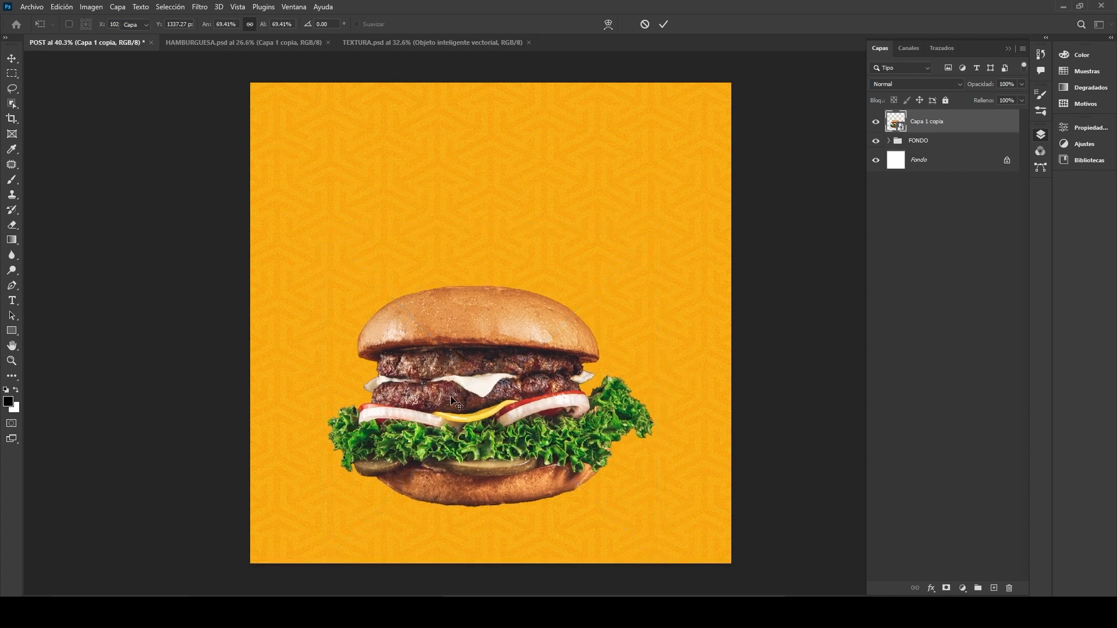
click(795, 419)
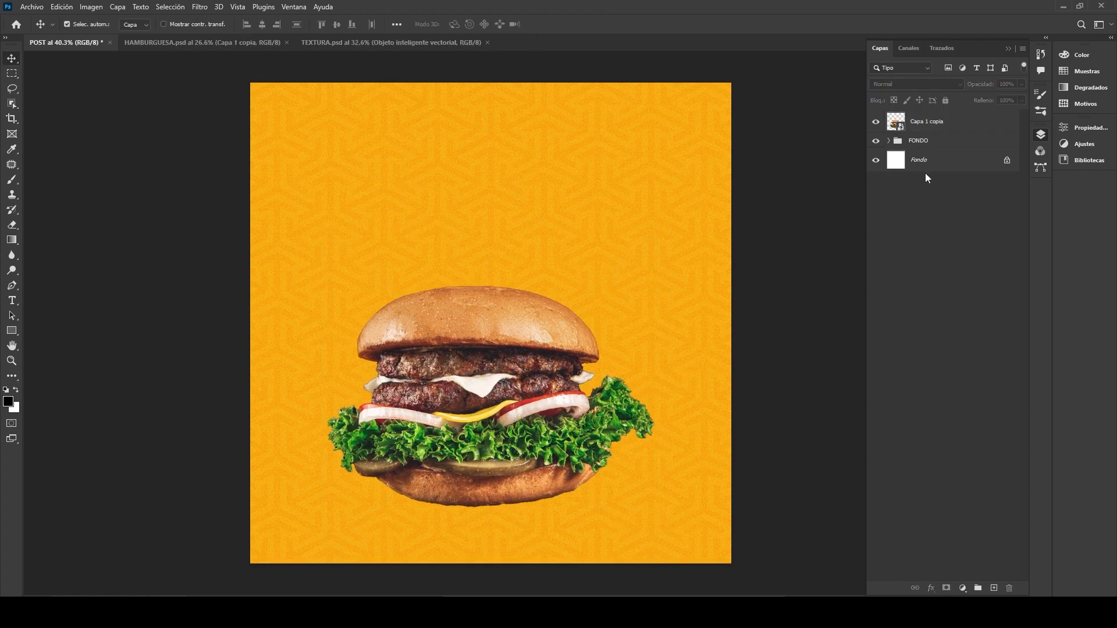
Add a new empty layer directly above the burger layer
click(944, 132)
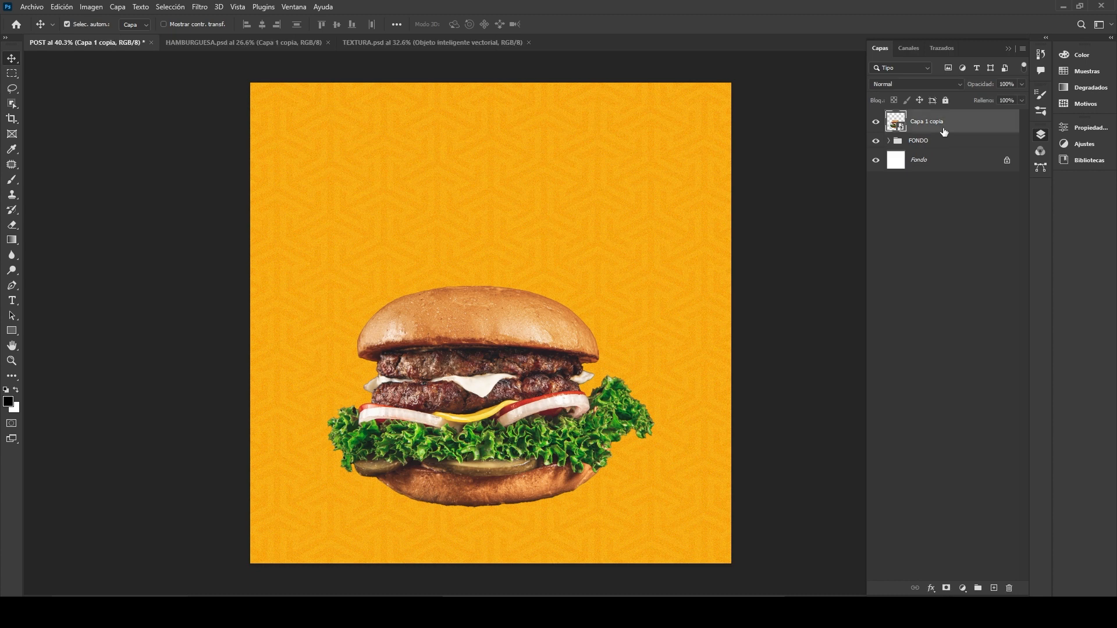
click(944, 286)
click(937, 121)
click(993, 588)
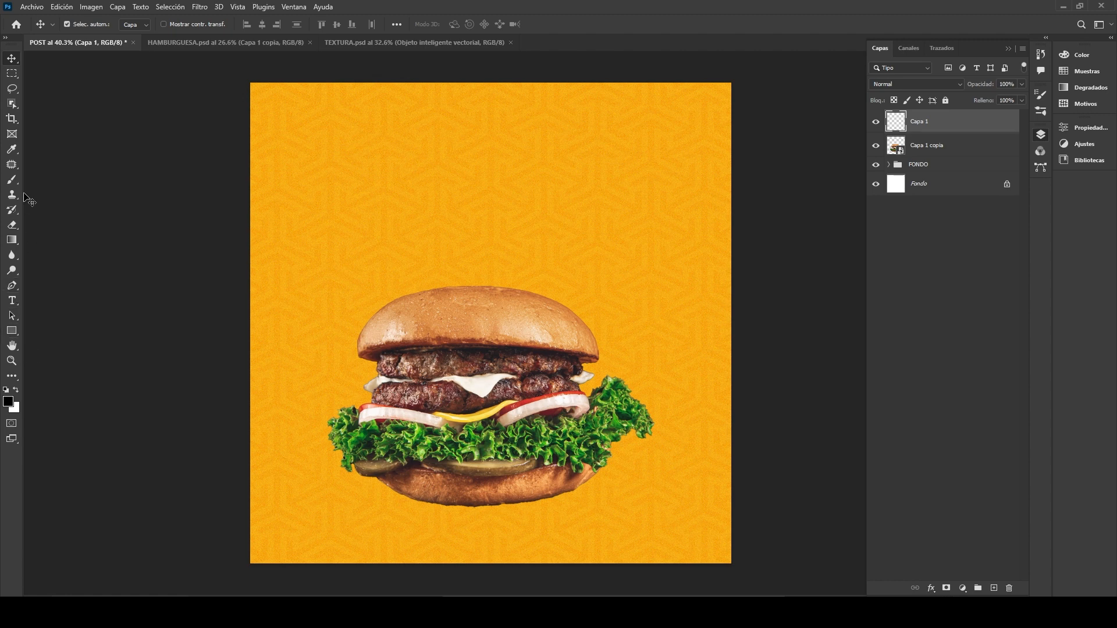
Set up a soft round black brush with 0% hardness and a size of about 1484 px
click(12, 180)
click(81, 26)
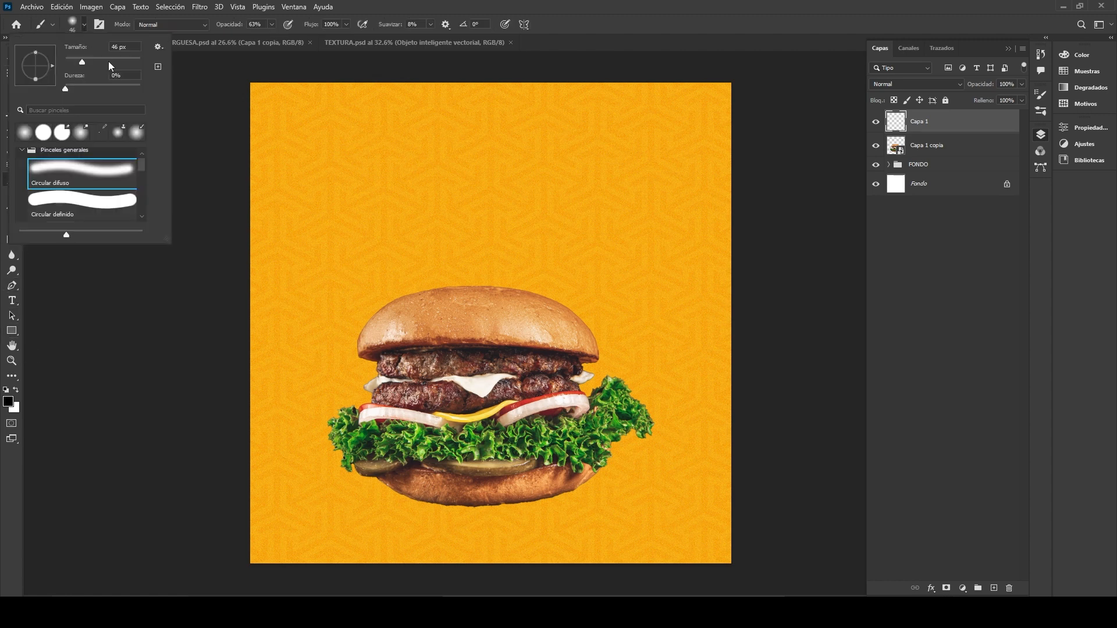
click(129, 61)
drag(133, 64, 133, 63)
click(138, 66)
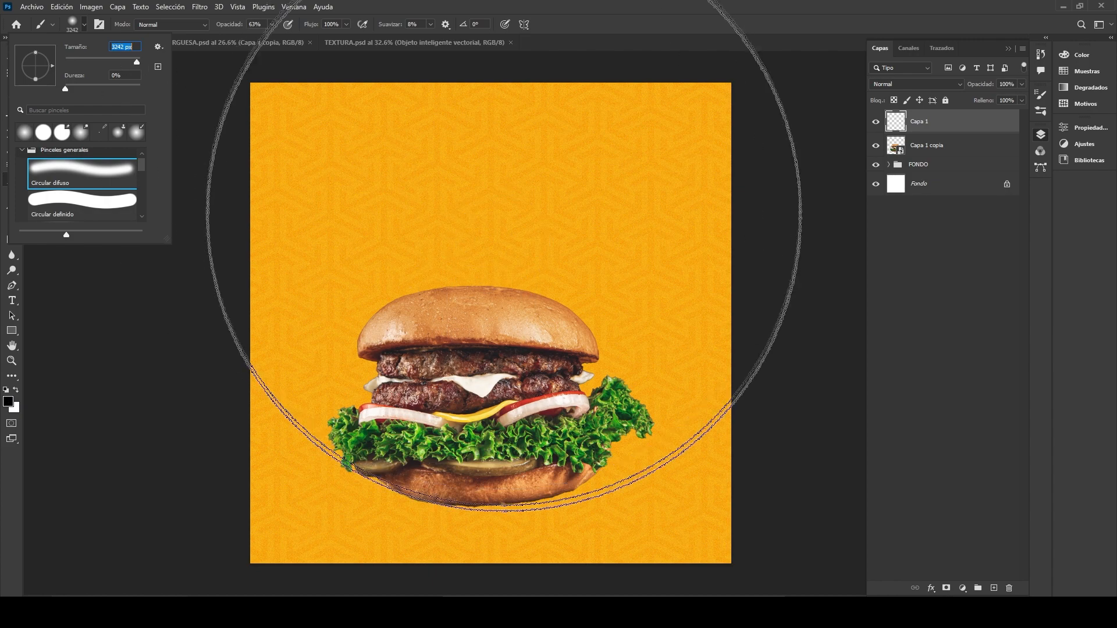
click(133, 63)
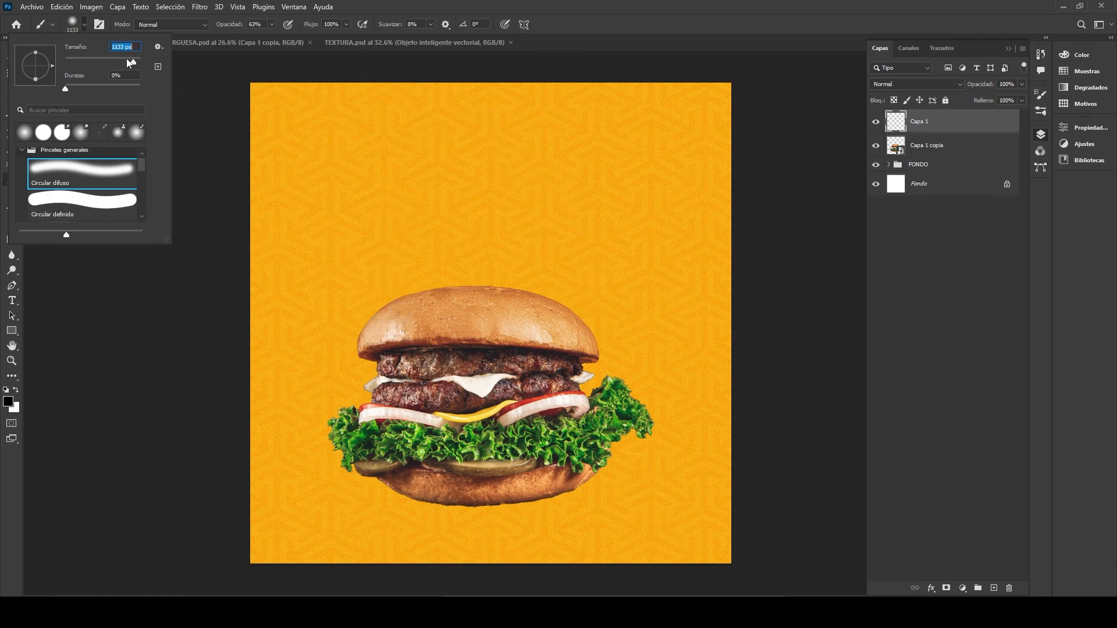
click(135, 64)
drag(136, 63, 133, 63)
Undo a trial brush stroke, raise the brush opacity to 100% and paint one soft black dab over the top bun
drag(482, 290, 548, 369)
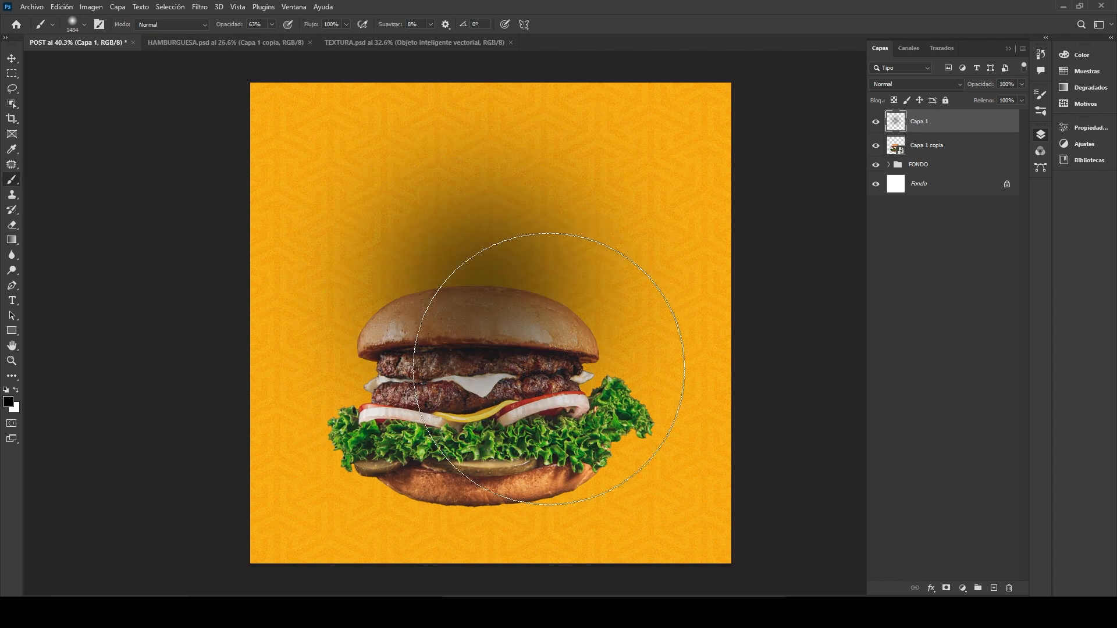
key(ctrl+z)
click(272, 24)
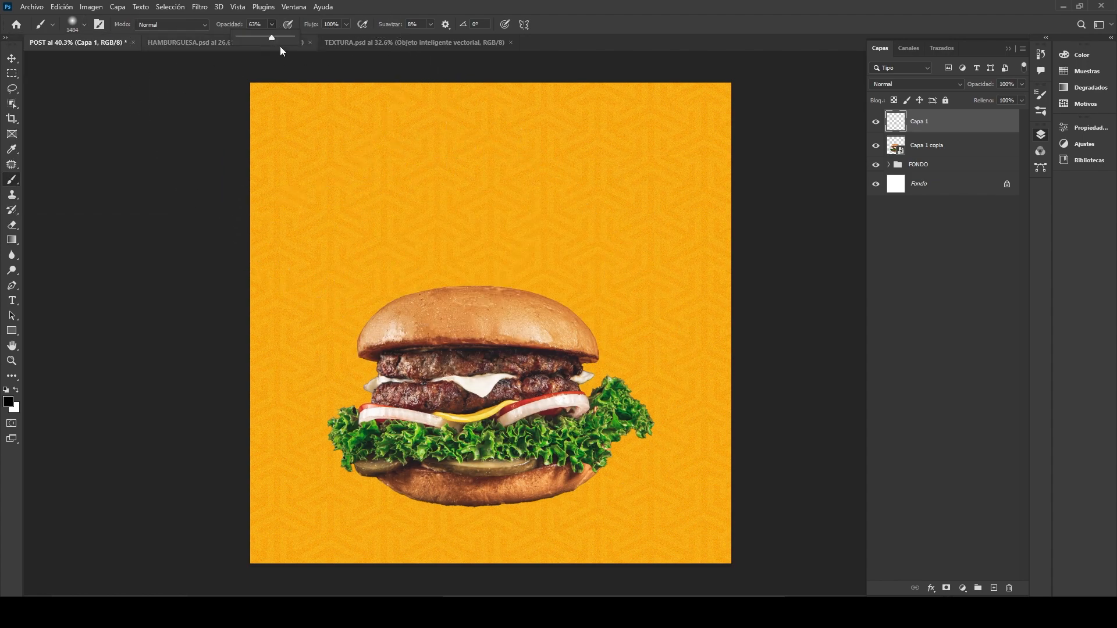
drag(272, 38, 328, 45)
click(493, 310)
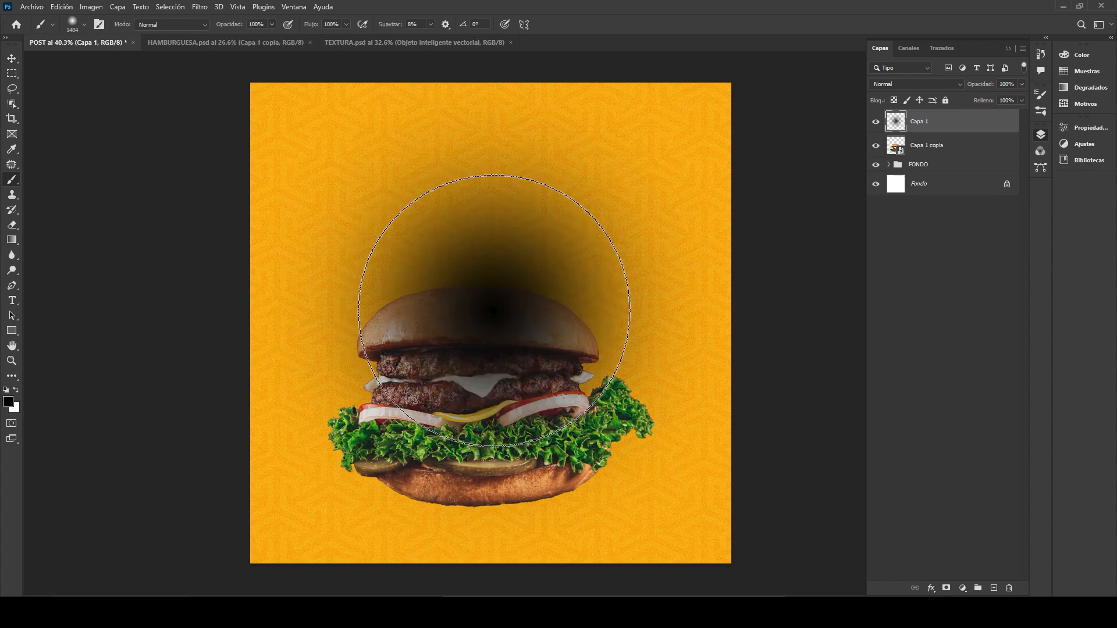
Transform the black dab to about 96% width and 4% height and centre it under the burger as a shadow
key(ctrl+t)
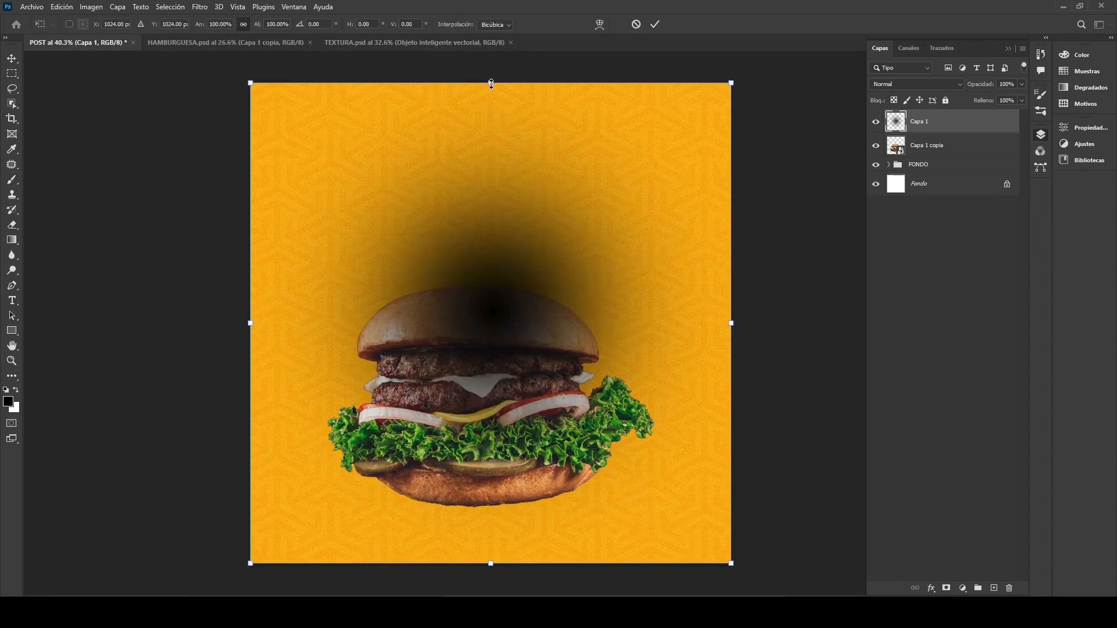
drag(491, 83, 509, 511)
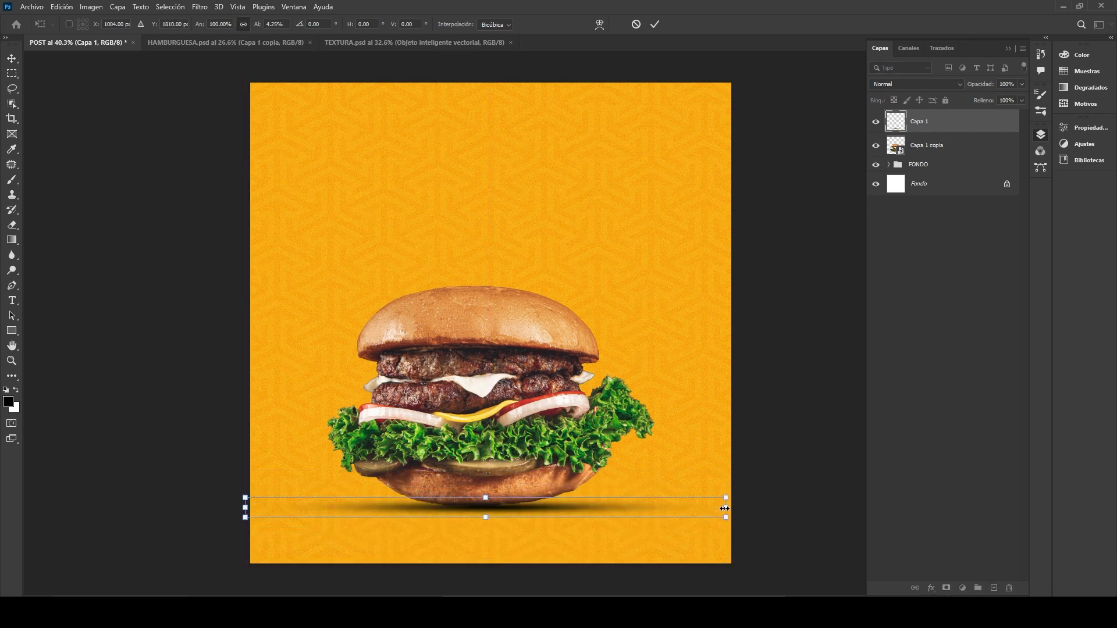
drag(725, 507, 706, 508)
drag(538, 512, 551, 514)
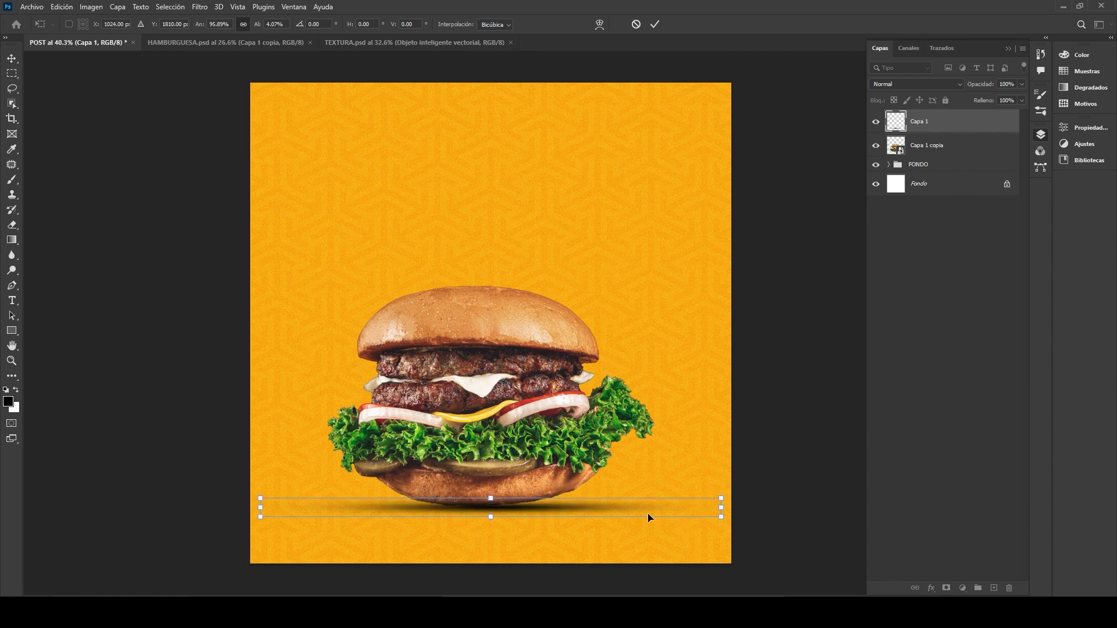
Nudge the flattened shadow slightly left and up against the bottom bun and apply the transformation
key(Left)
key(Up)
key(Up)
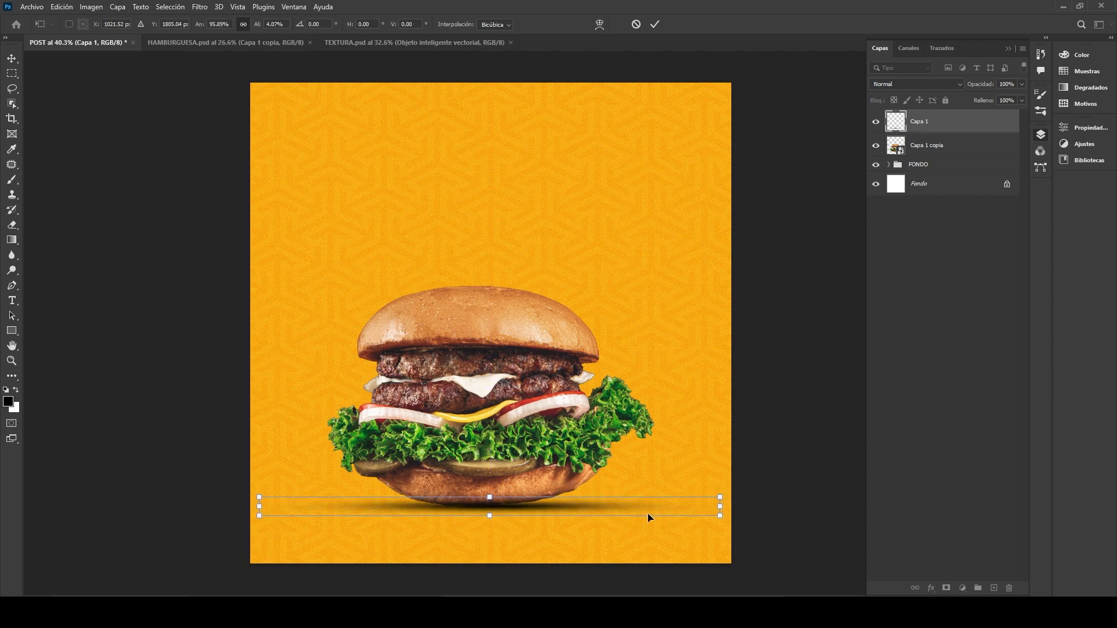
key(Return)
key(b)
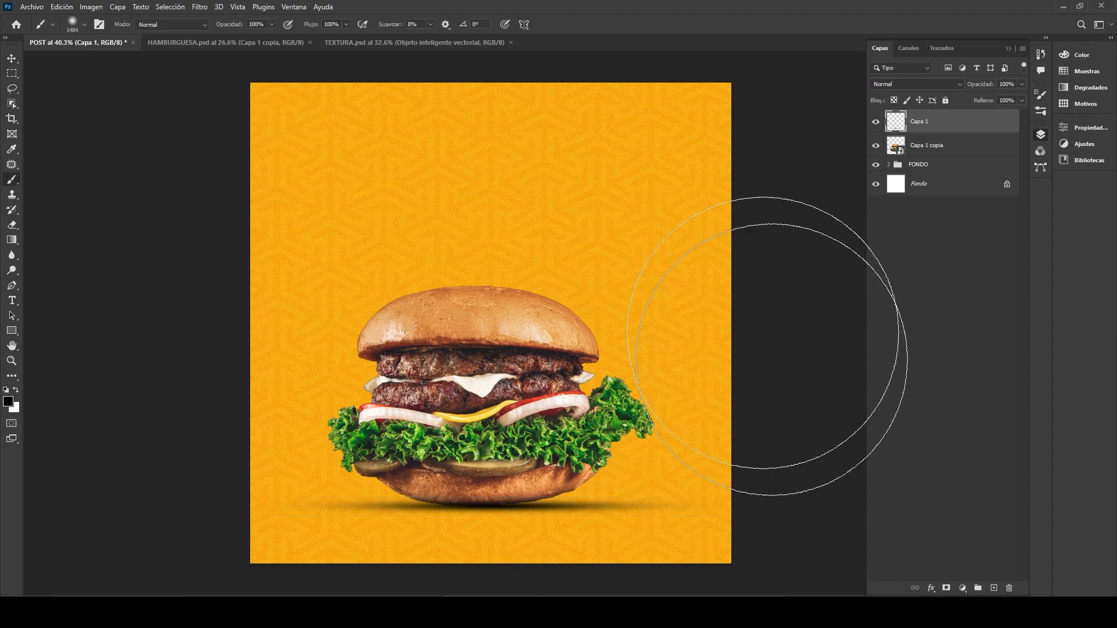
Lower the shadow layer's opacity slightly and deselect all layers
click(13, 64)
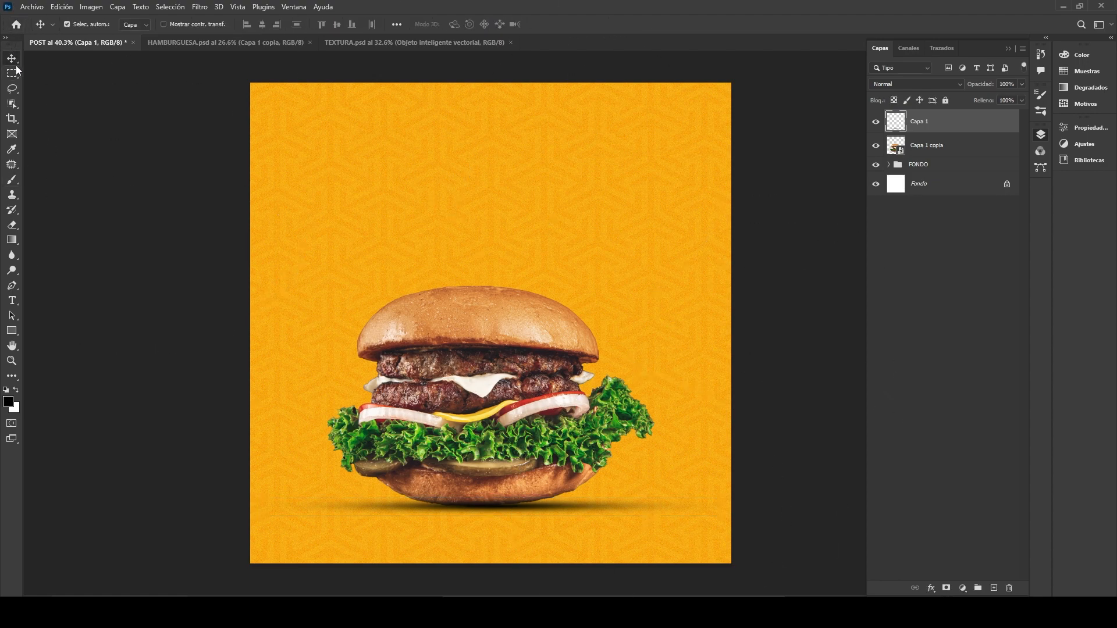
click(1021, 85)
drag(1007, 98, 1012, 100)
mouse_move(931, 121)
mouse_down()
mouse_move(933, 147)
mouse_move(934, 135)
mouse_up()
click(946, 286)
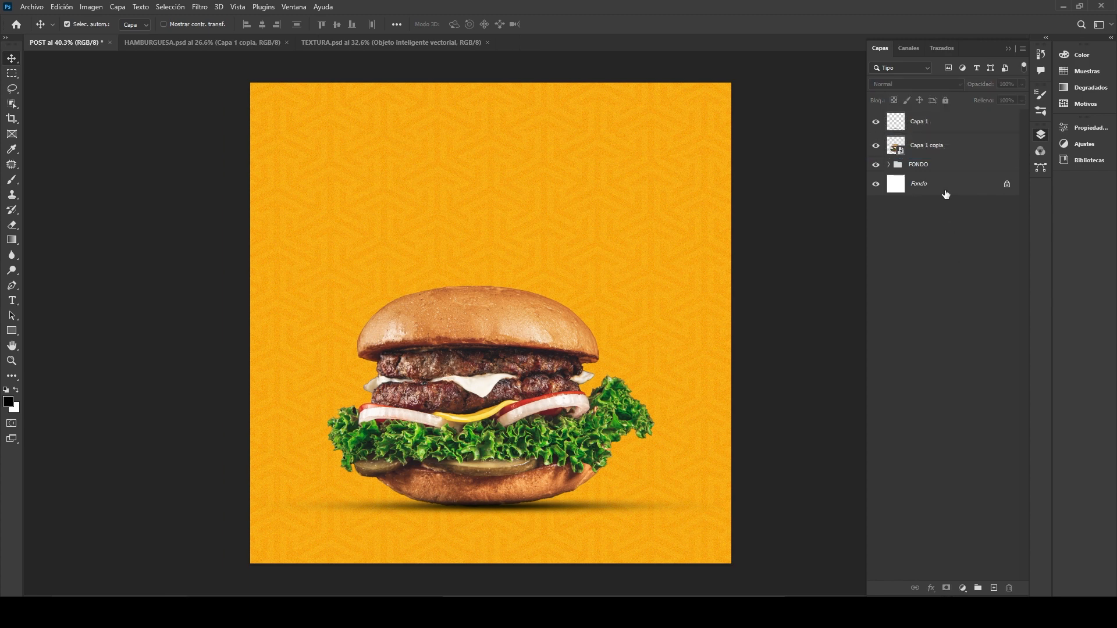
Add a new empty layer directly beneath the burger layer
click(948, 145)
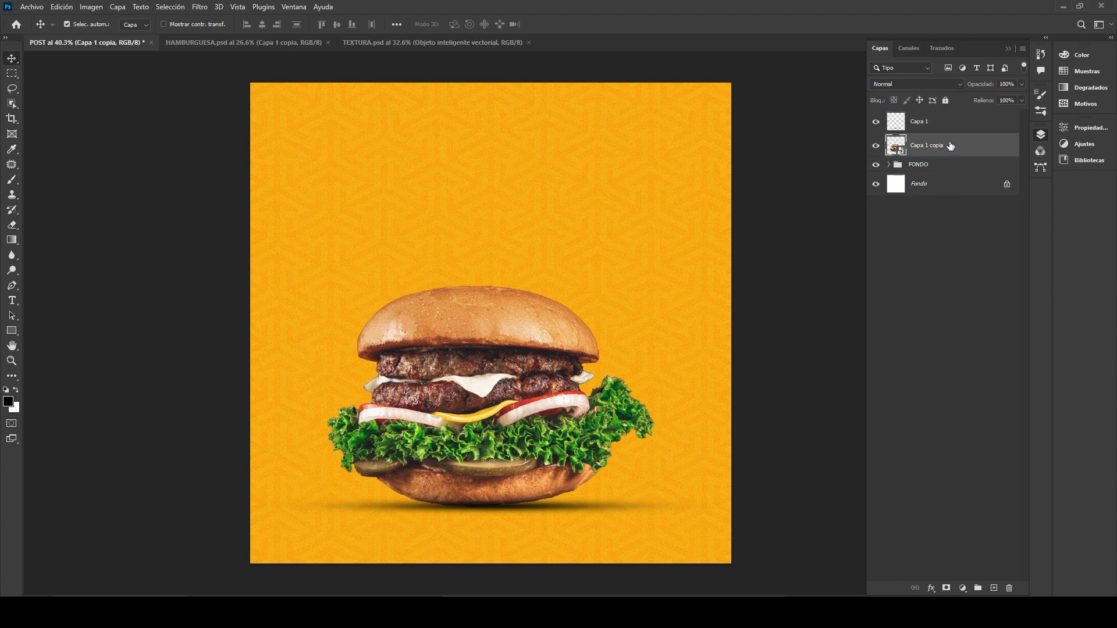
click(994, 588)
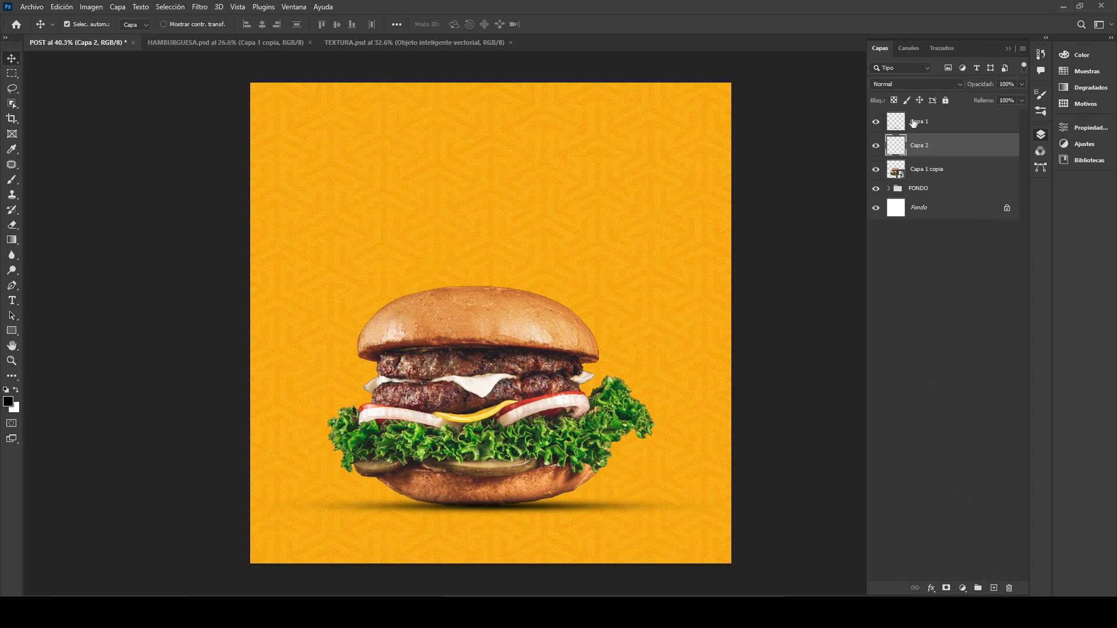
drag(931, 145, 932, 185)
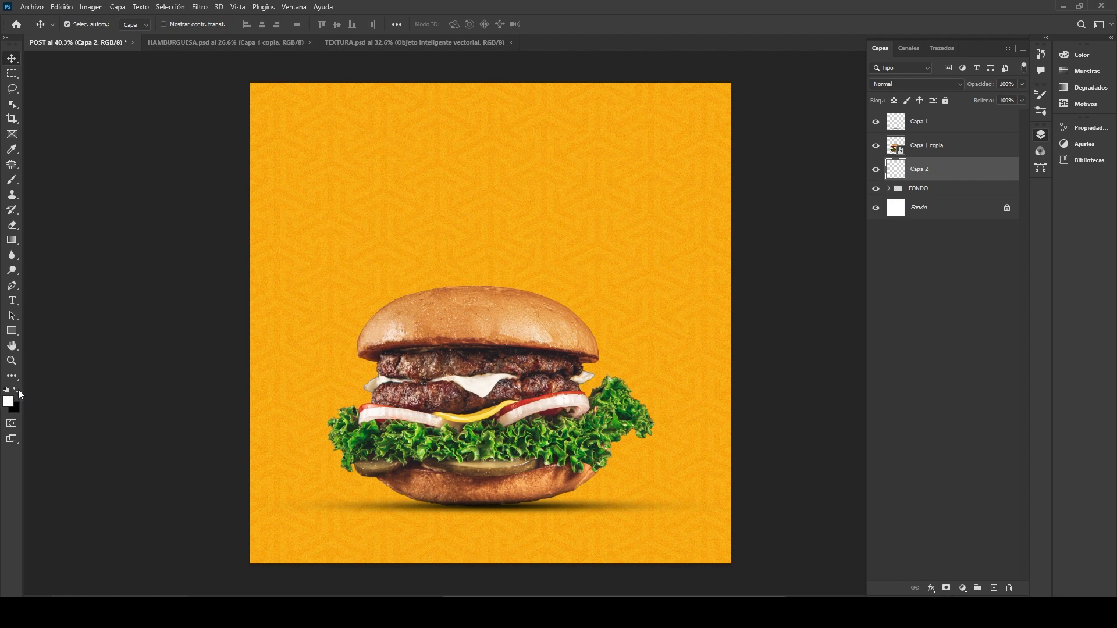
Paint one white dab behind the burger with a soft round brush at 2000 px and 0% hardness
click(12, 180)
click(78, 26)
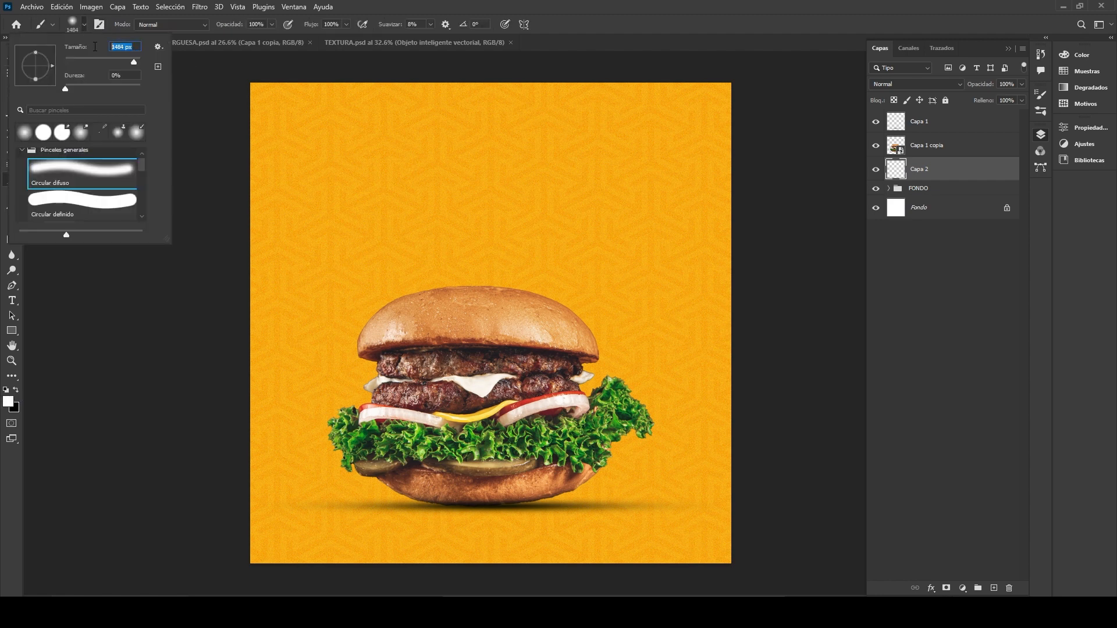
text(1800)
key(Return)
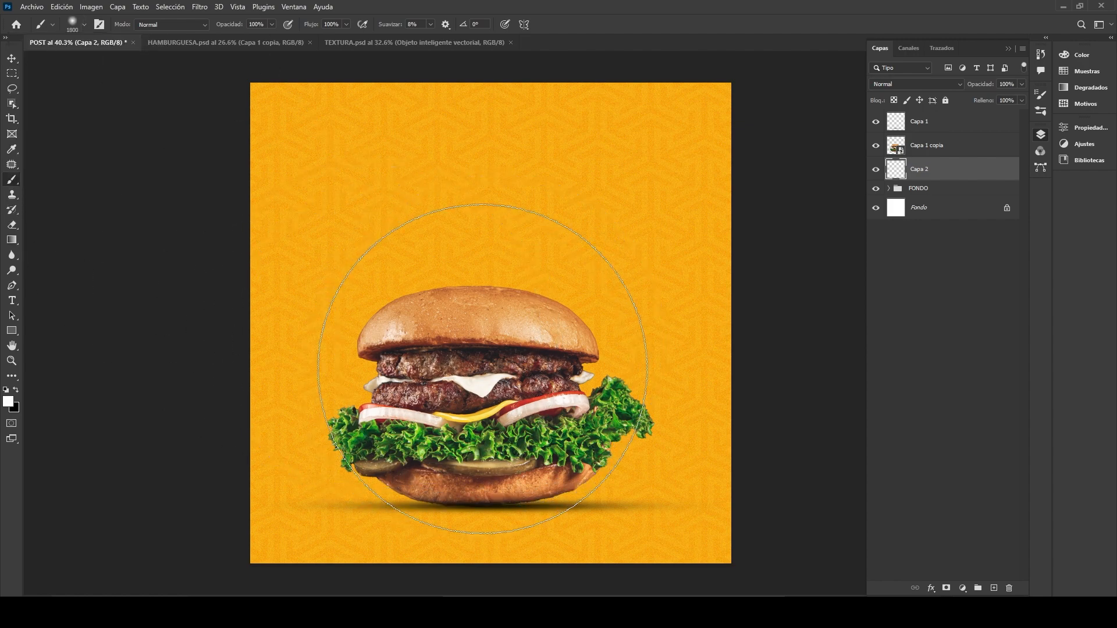
click(84, 25)
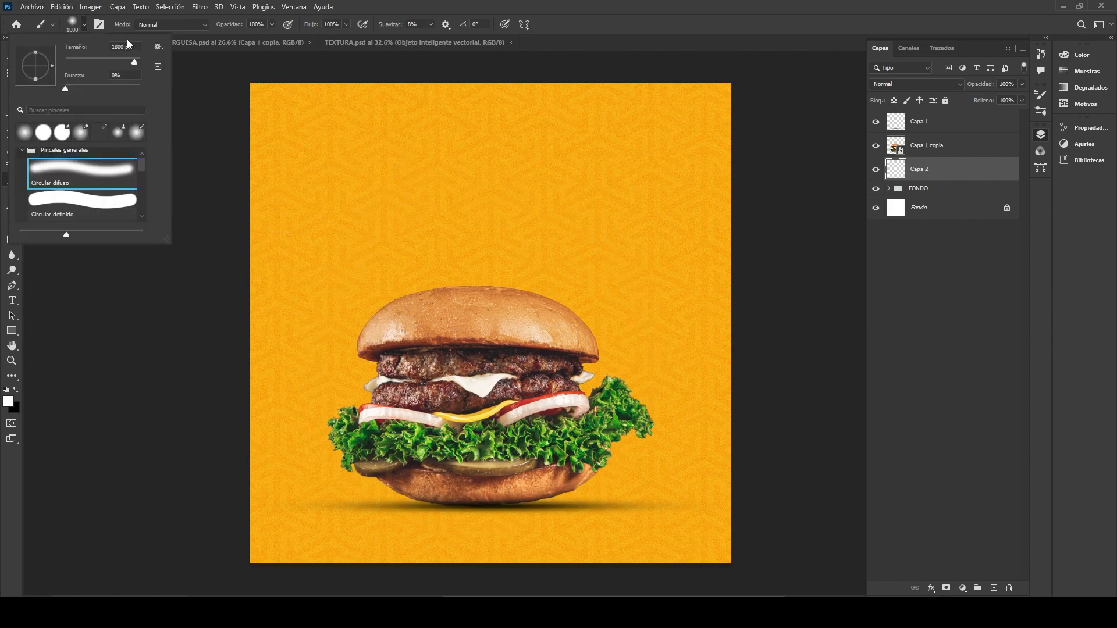
text(2000)
key(Return)
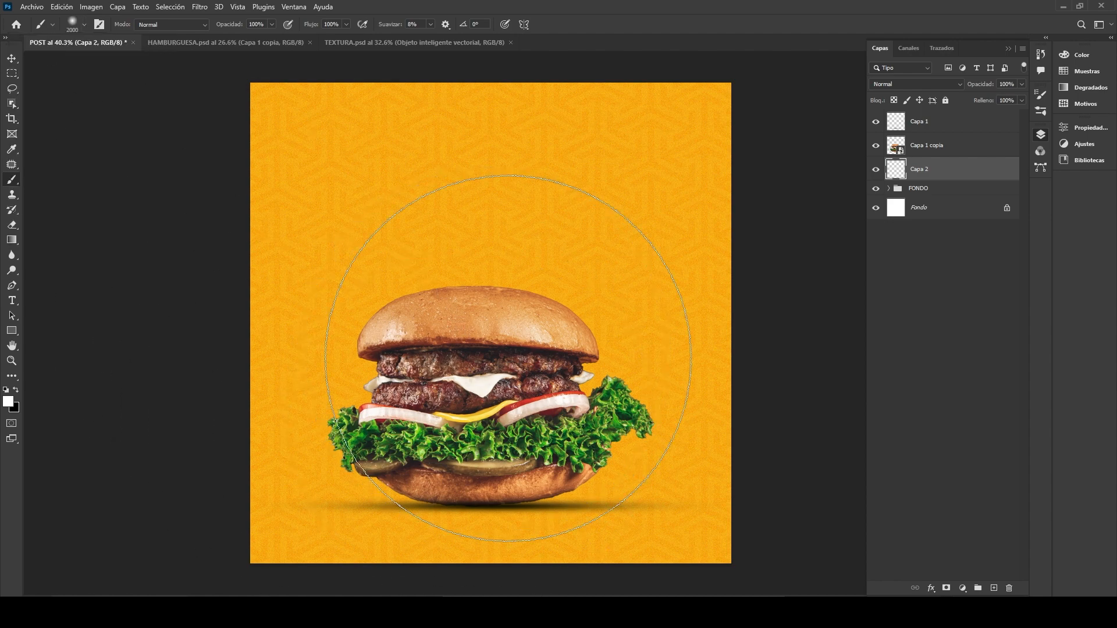
click(492, 344)
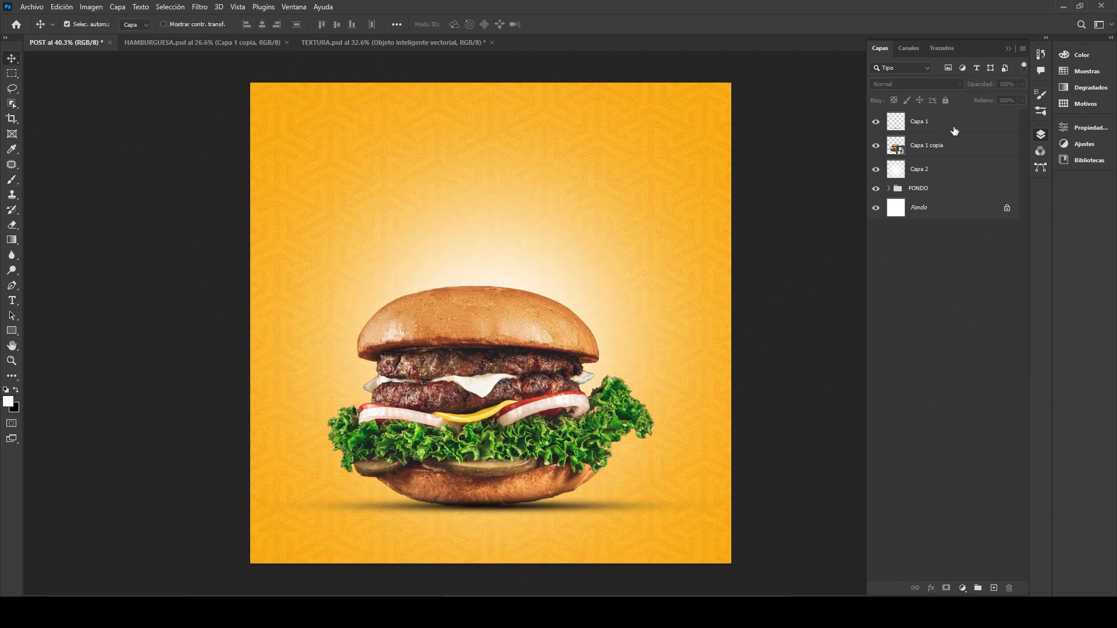
Set the white glow layer's blend mode to Luz suave and lower its opacity slightly
click(948, 174)
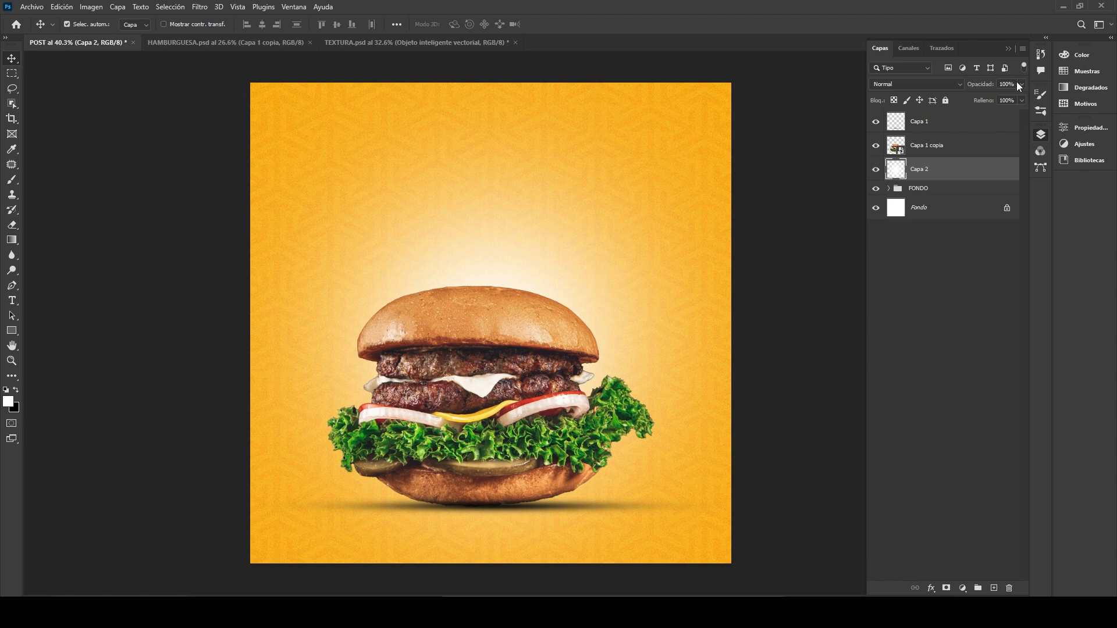
click(914, 82)
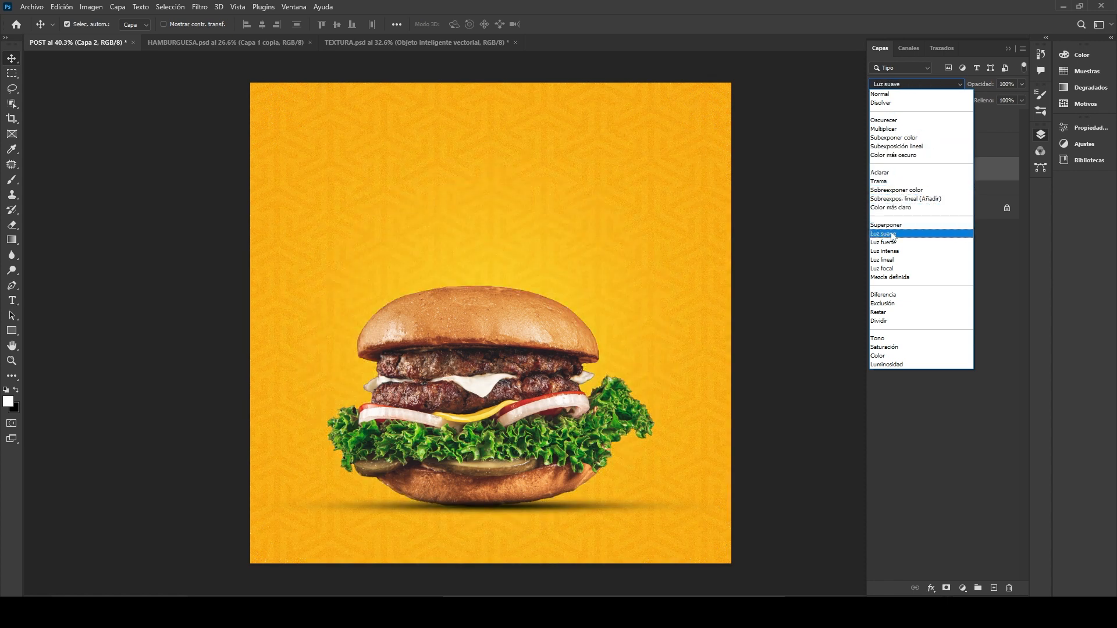
click(890, 234)
click(1021, 87)
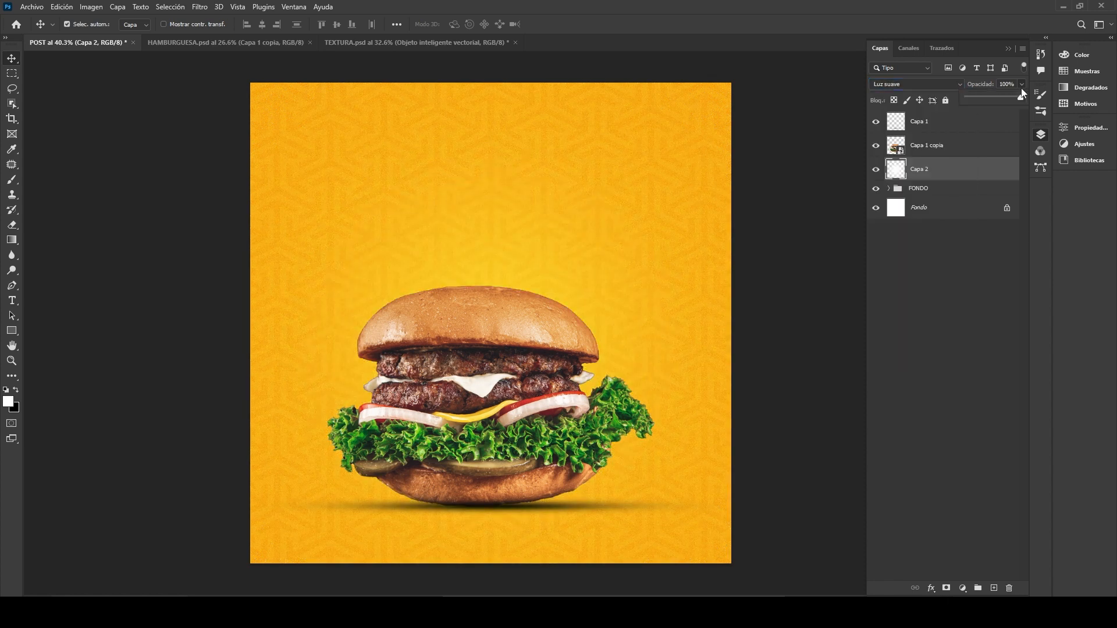
drag(1017, 102, 1013, 102)
click(950, 313)
Group the glow, burger and shadow layers and name the group HAMBURGUESA
click(933, 175)
shift+click(933, 128)
click(978, 588)
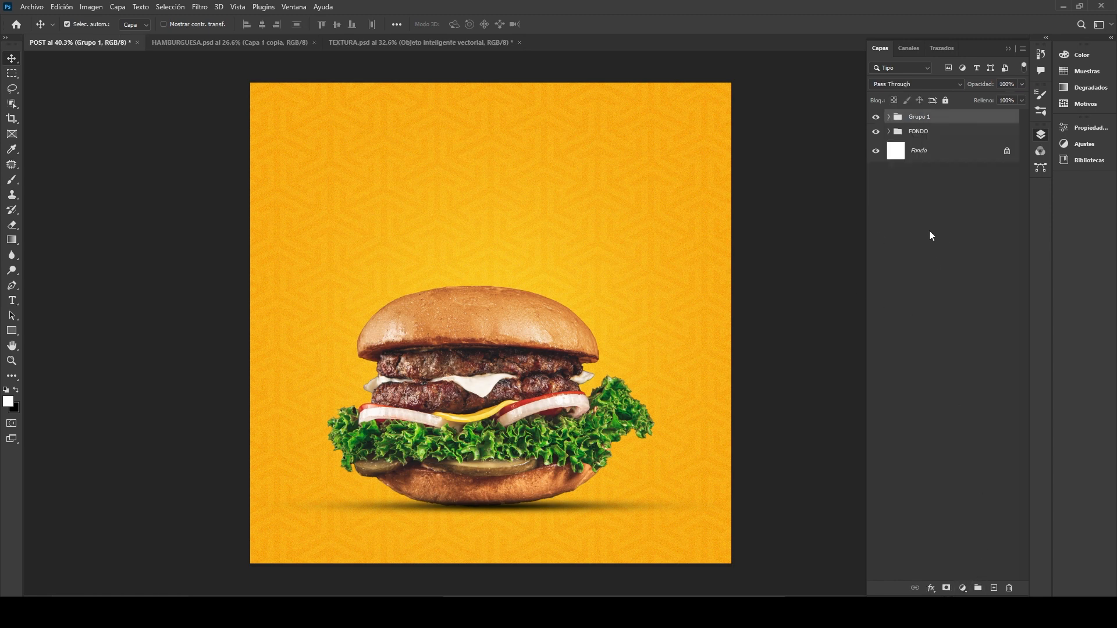
double_click(920, 117)
text(ham)
key(Return)
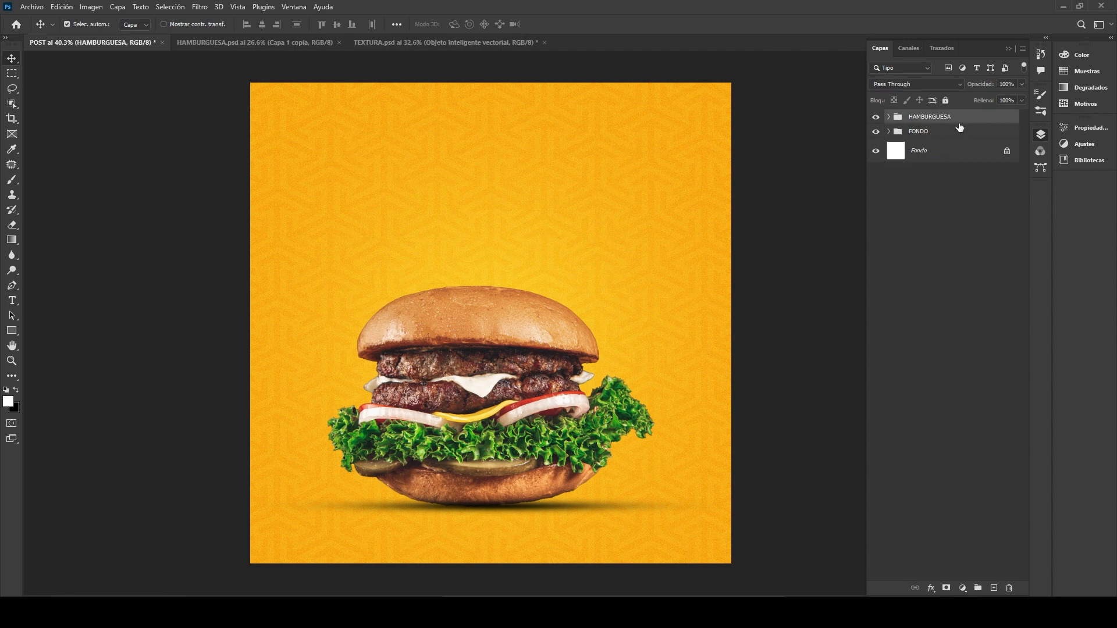
Add a white text line reading "LAS MEJORES" in Kanit Black above the burger
click(15, 299)
click(470, 165)
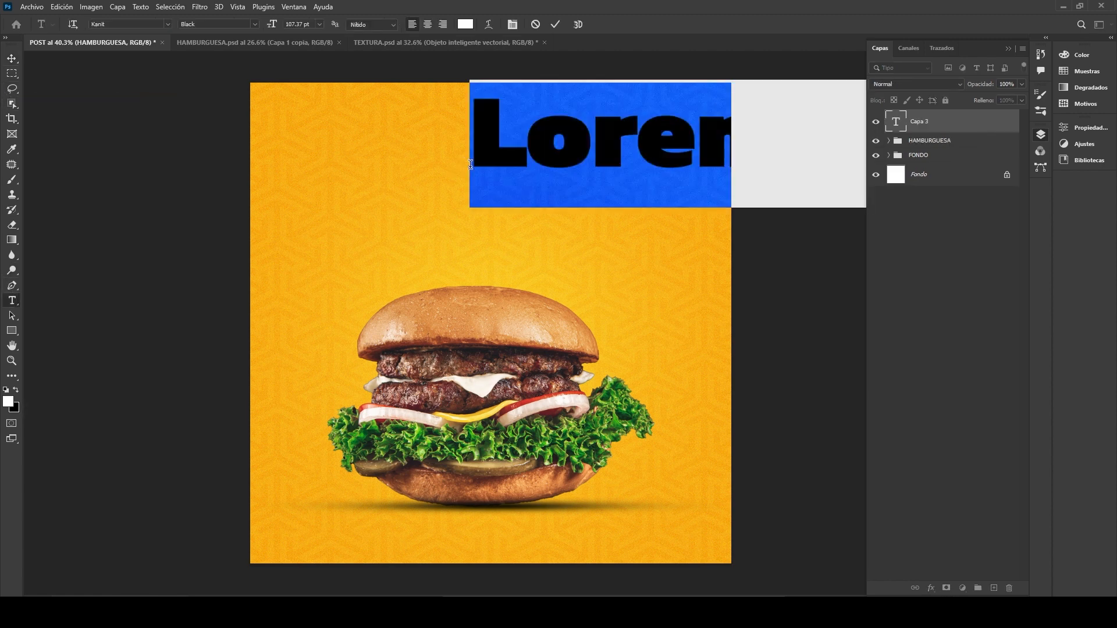
text(LAS M)
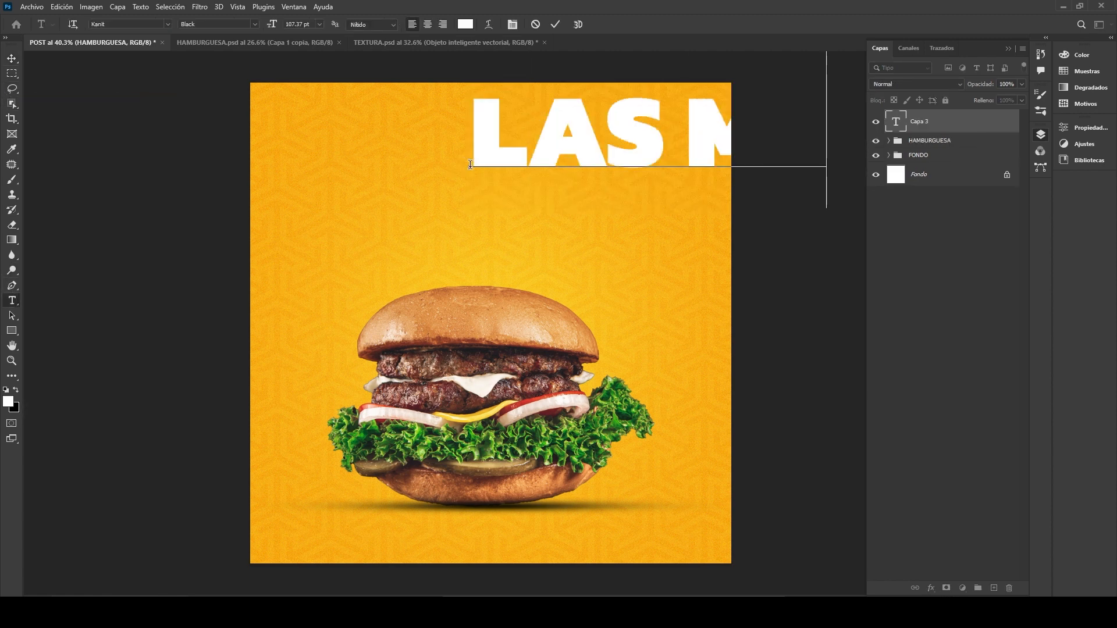
click(11, 59)
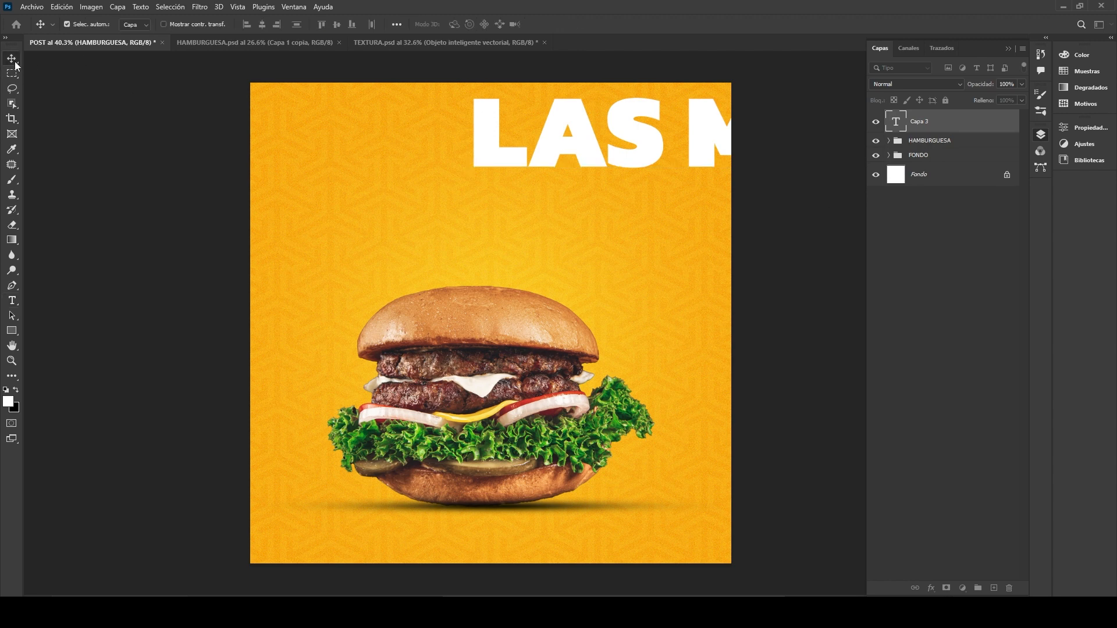
Scale the "LAS MEJORES" text down to about half size and centre it horizontally near the canvas's upper edge
drag(602, 161, 424, 198)
key(ctrl+t)
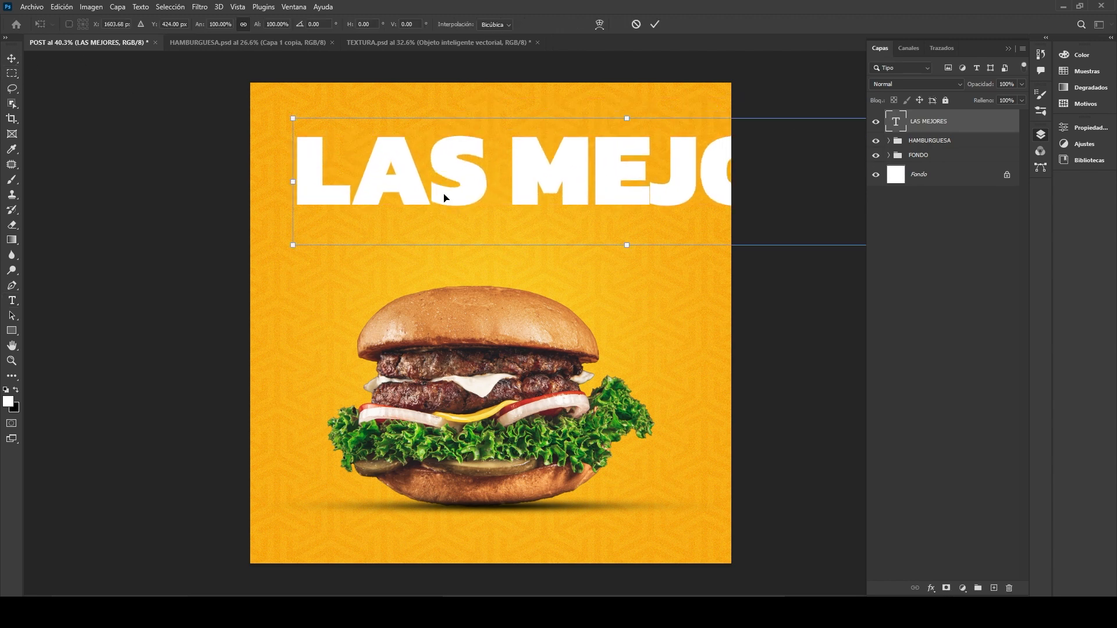
drag(292, 181, 502, 174)
drag(677, 175, 465, 174)
drag(740, 182, 640, 180)
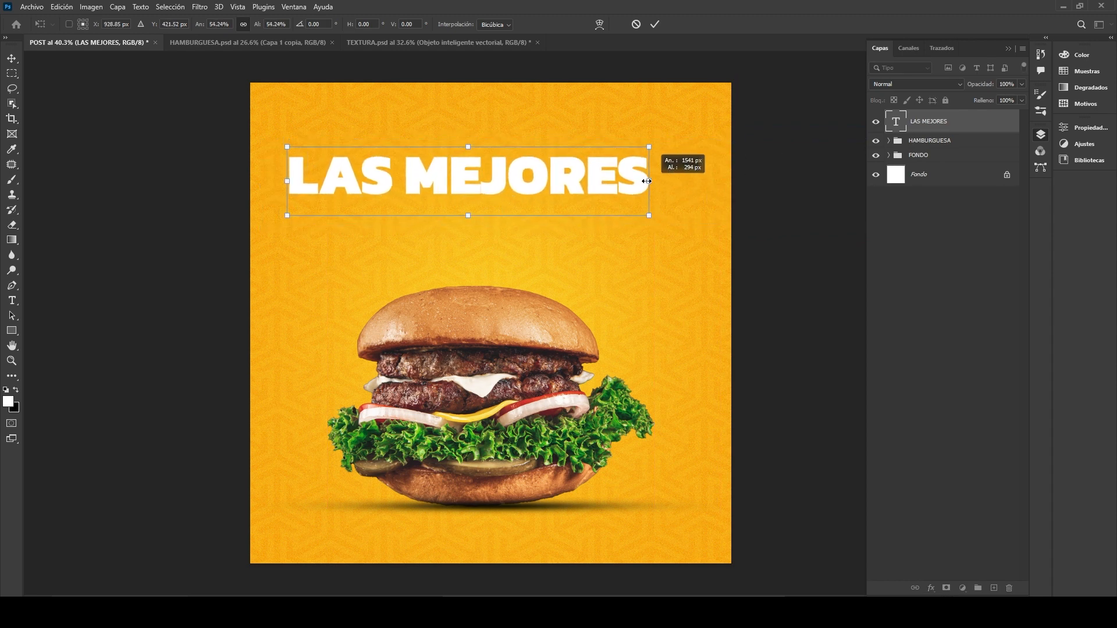
drag(547, 168, 574, 170)
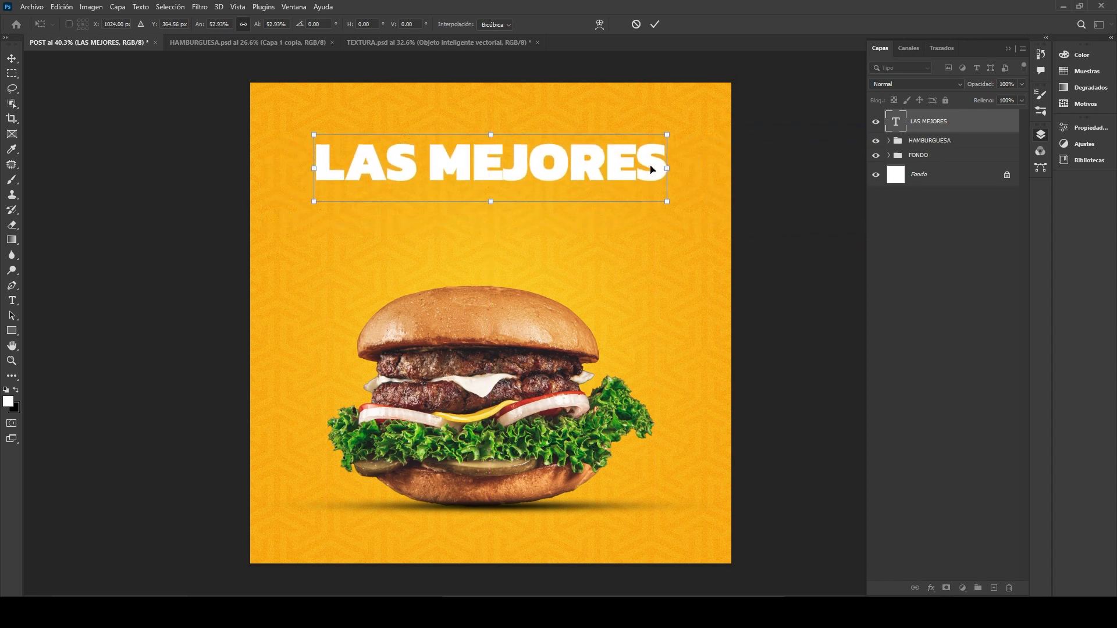
drag(666, 174, 653, 175)
mouse_move(565, 170)
mouse_down()
mouse_move(579, 172)
mouse_move(553, 172)
mouse_move(576, 173)
mouse_up()
key(Return)
click(823, 270)
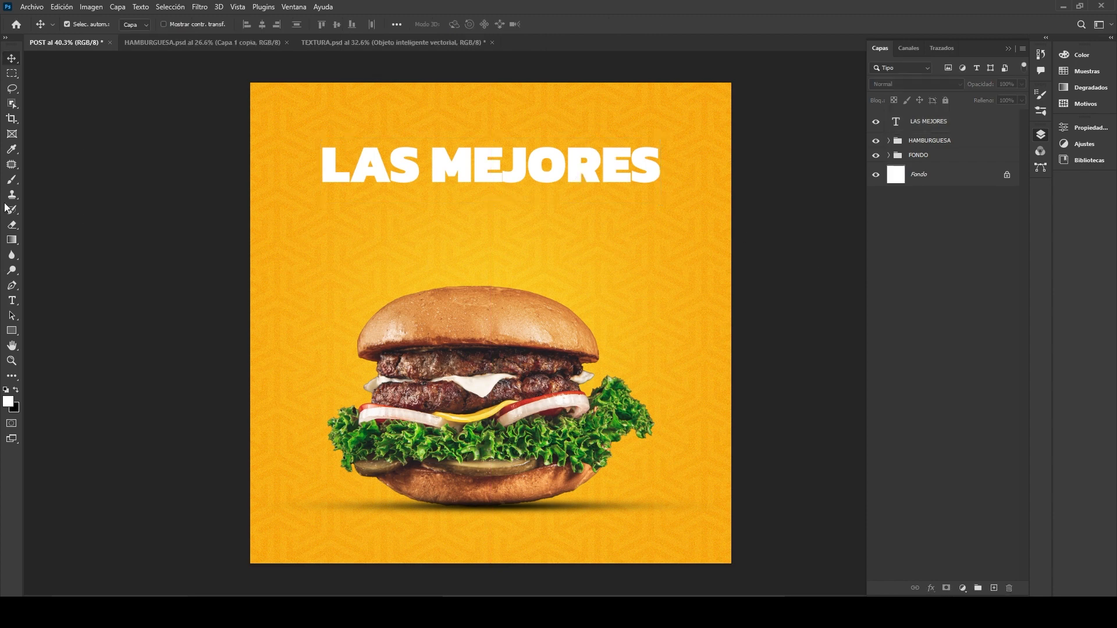
Draw a rectangle about 1122 × 184 px between the "LAS MEJORES" text and the burger
right_click(12, 332)
click(50, 329)
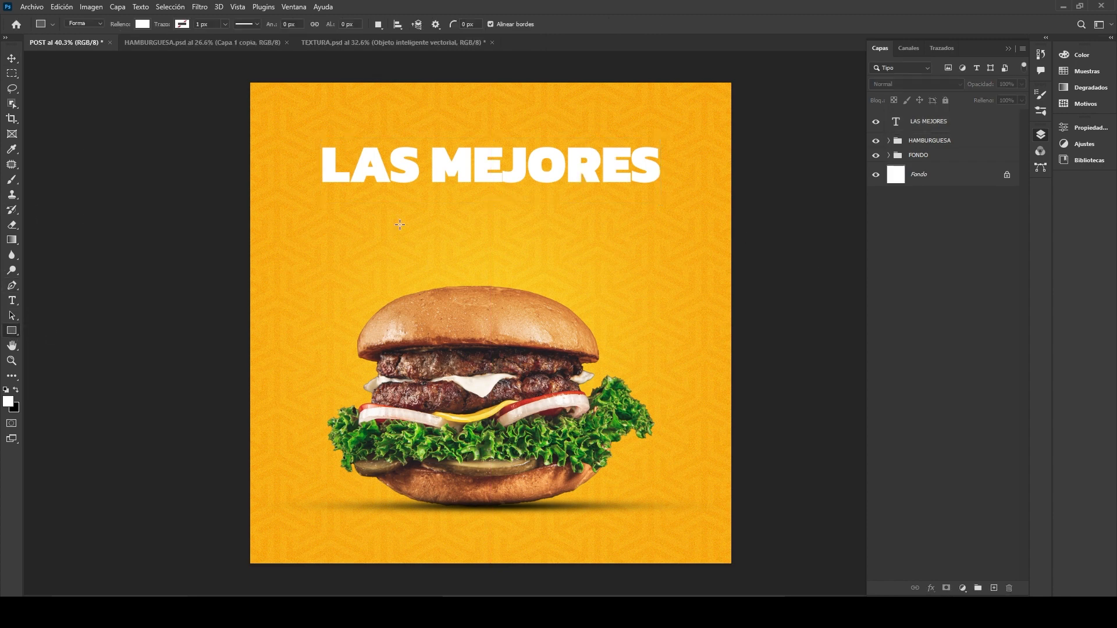
drag(369, 219, 632, 262)
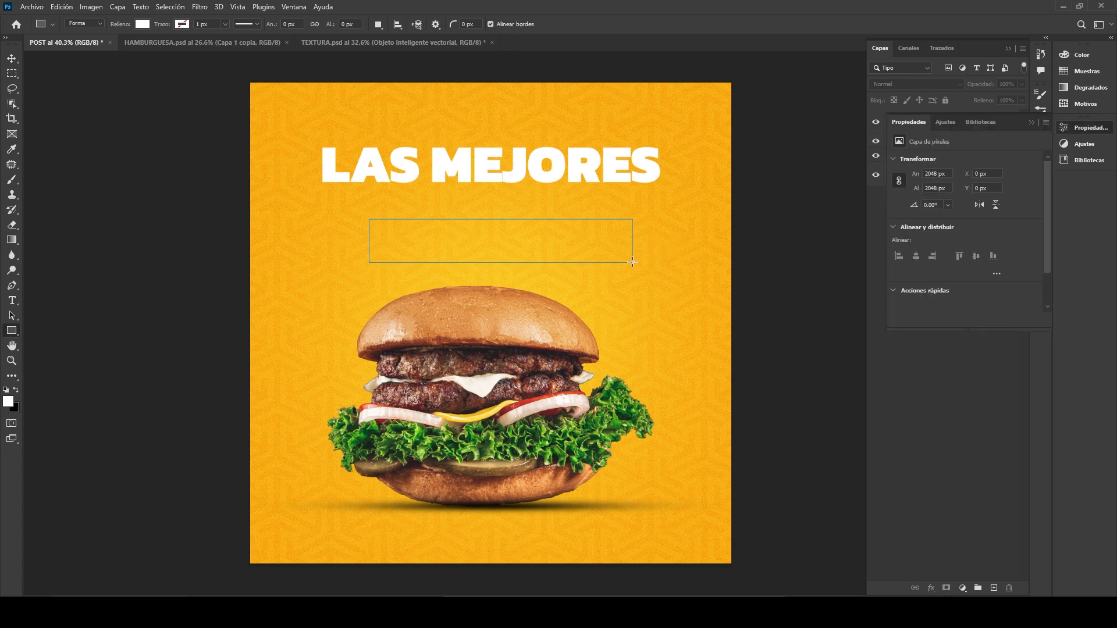
Fill the rectangle with colour #121212 and move it closer under the "LAS MEJORES" text, to about X 458 px, Y 525 px
click(941, 244)
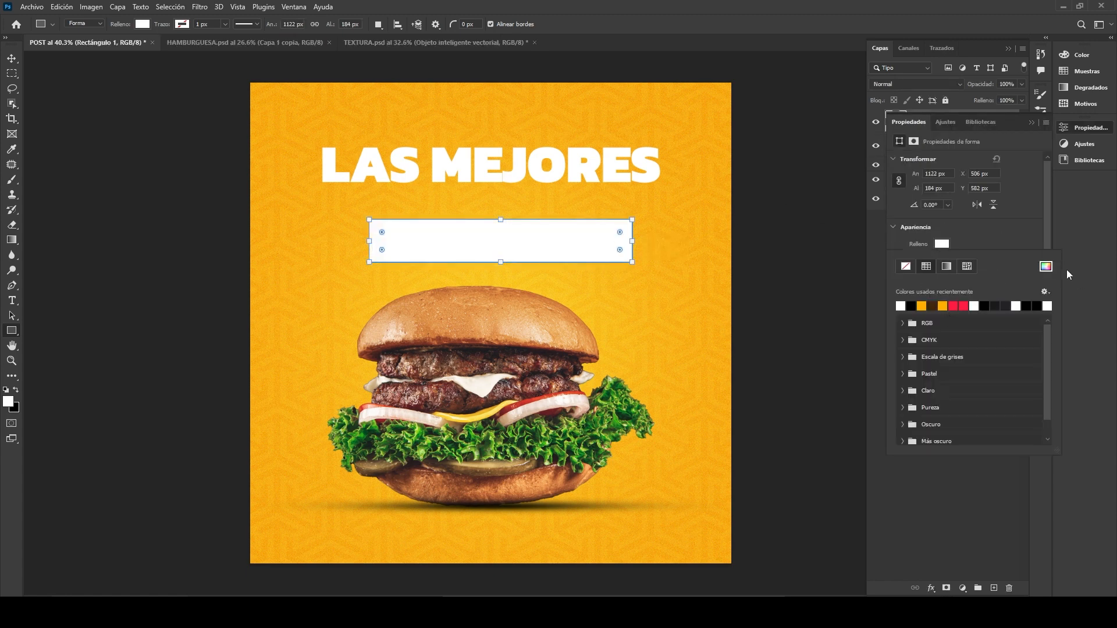
click(1046, 265)
click(860, 359)
text(1212)
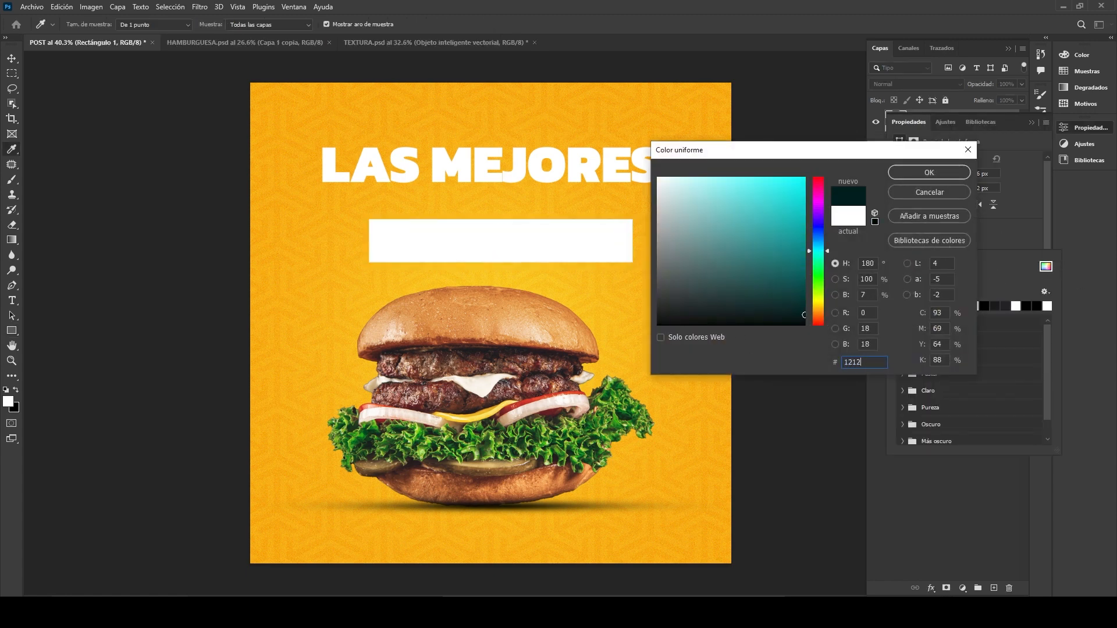
text(12)
key(Return)
click(11, 59)
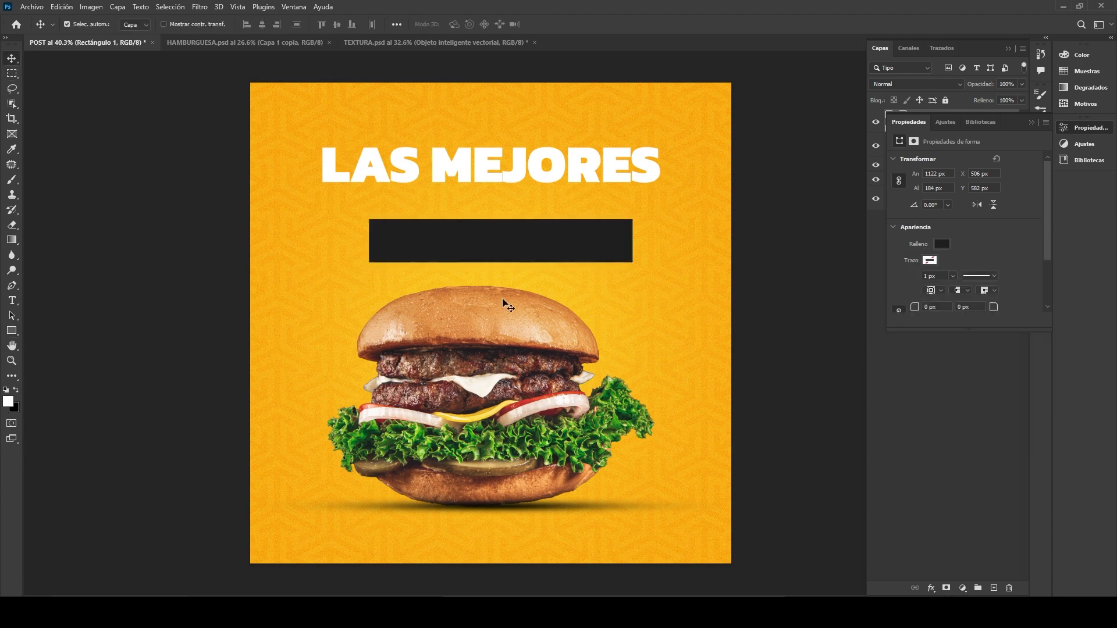
drag(559, 260, 548, 247)
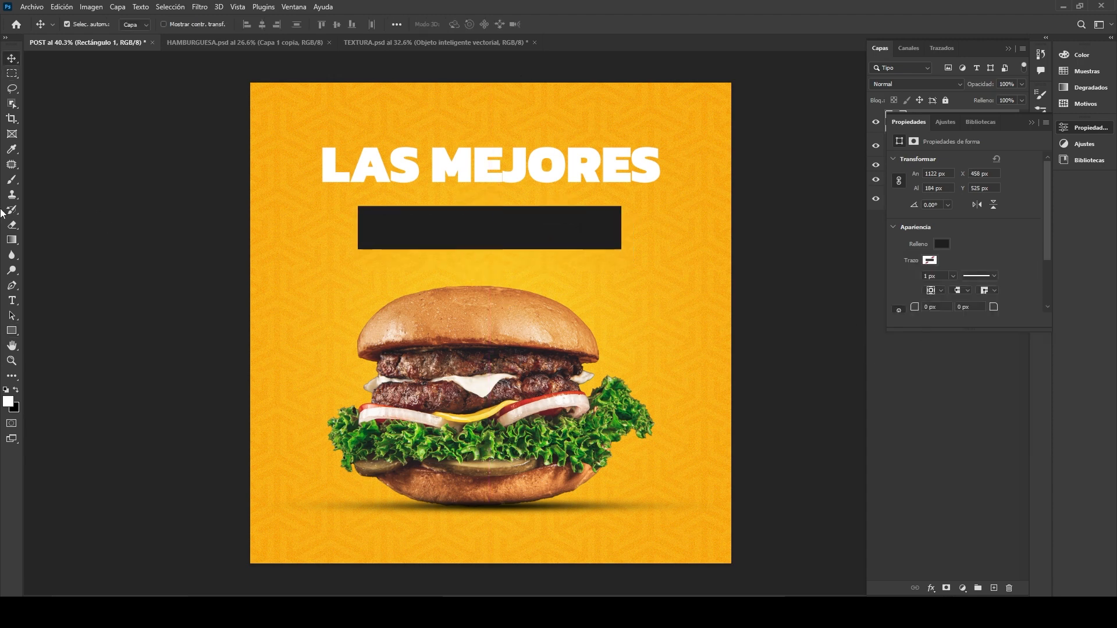
Add a white text line reading "HAMBURGUESAS" in Kanit Black over the dark rectangle
click(12, 300)
click(432, 279)
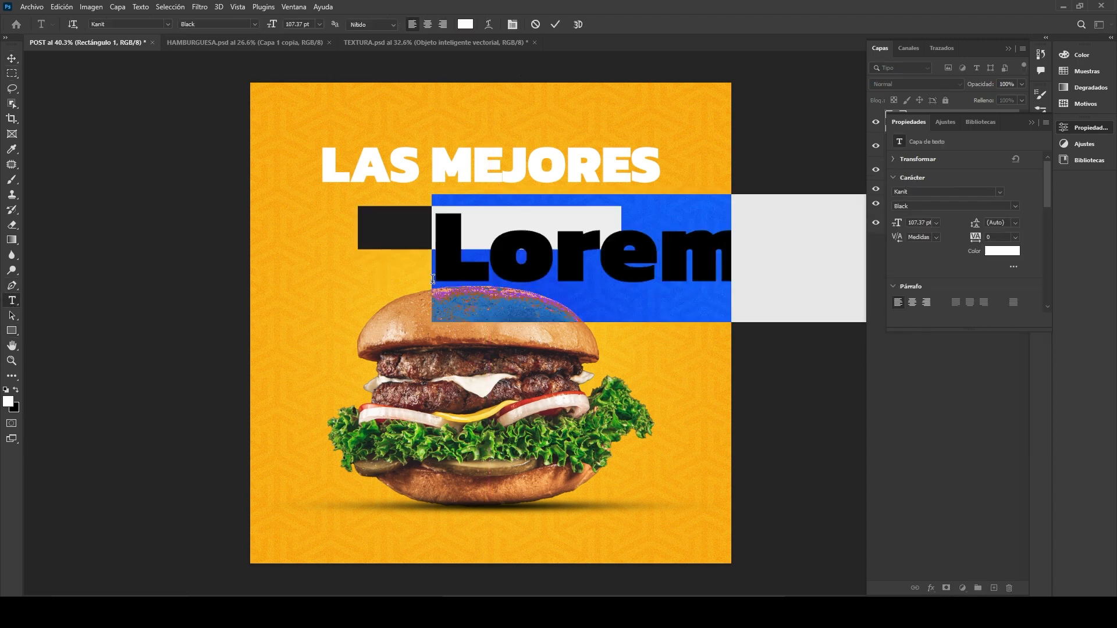
text(HAMB)
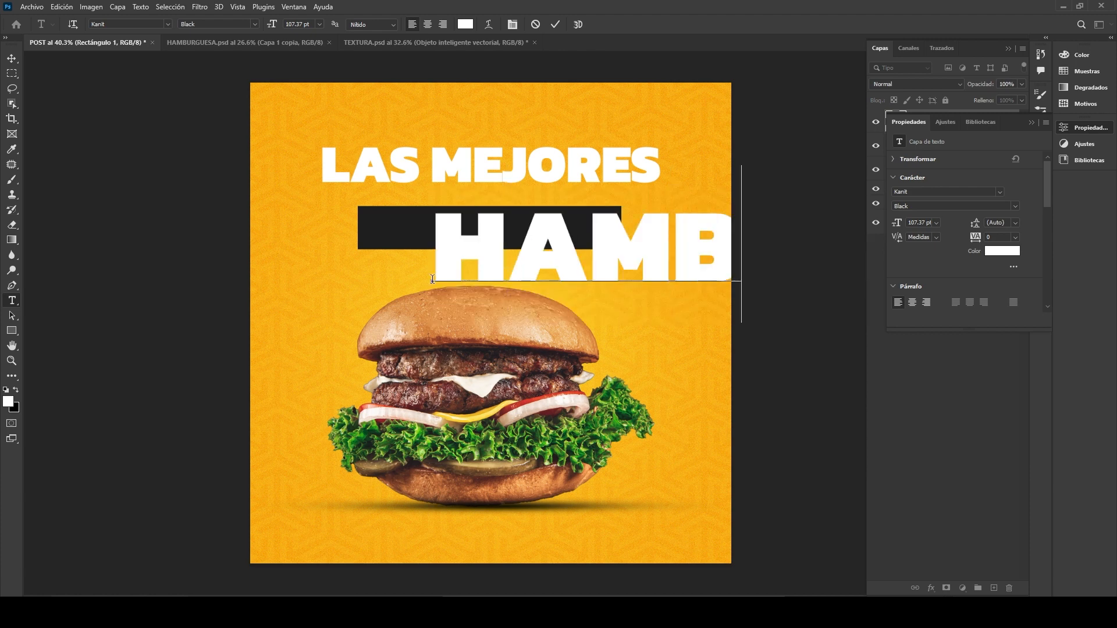
click(7, 57)
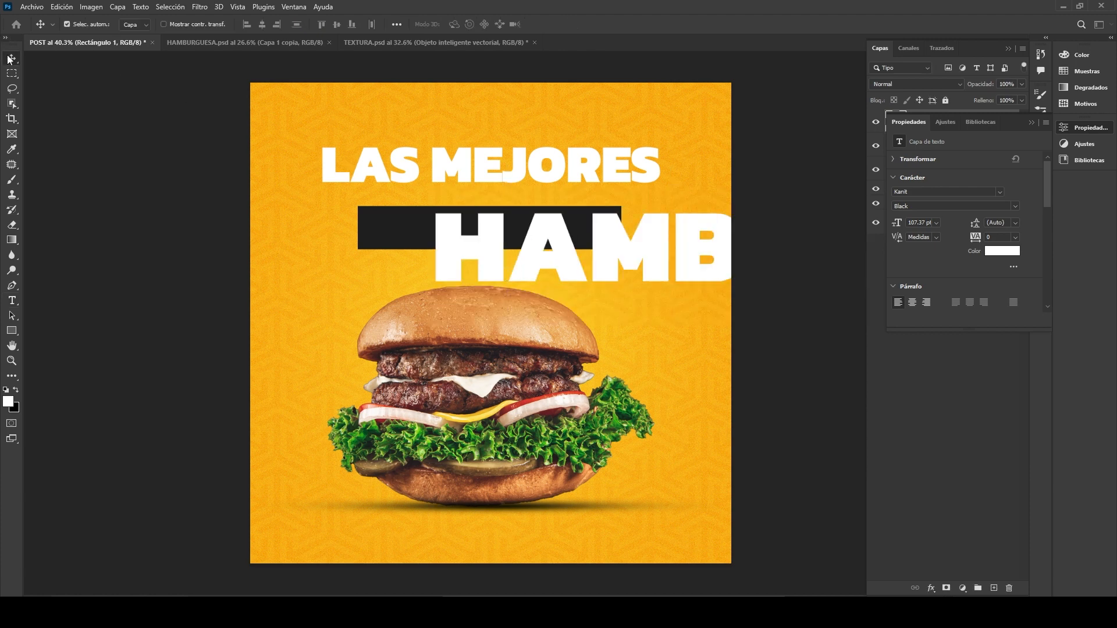
Scale the "HAMBURGUESAS" text down to about 32.6 pt and place it over the dark rectangle
drag(572, 247, 301, 245)
key(ctrl+t)
scroll(646, 232, down, 1)
drag(645, 233, 457, 228)
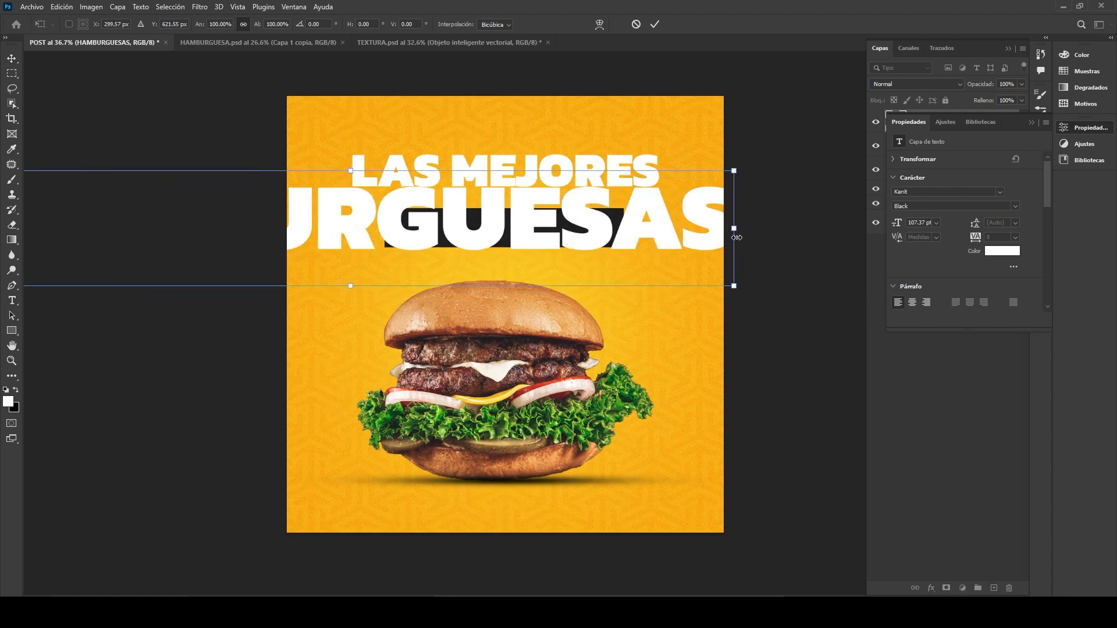
drag(734, 229, 381, 227)
drag(352, 228, 566, 229)
key(Return)
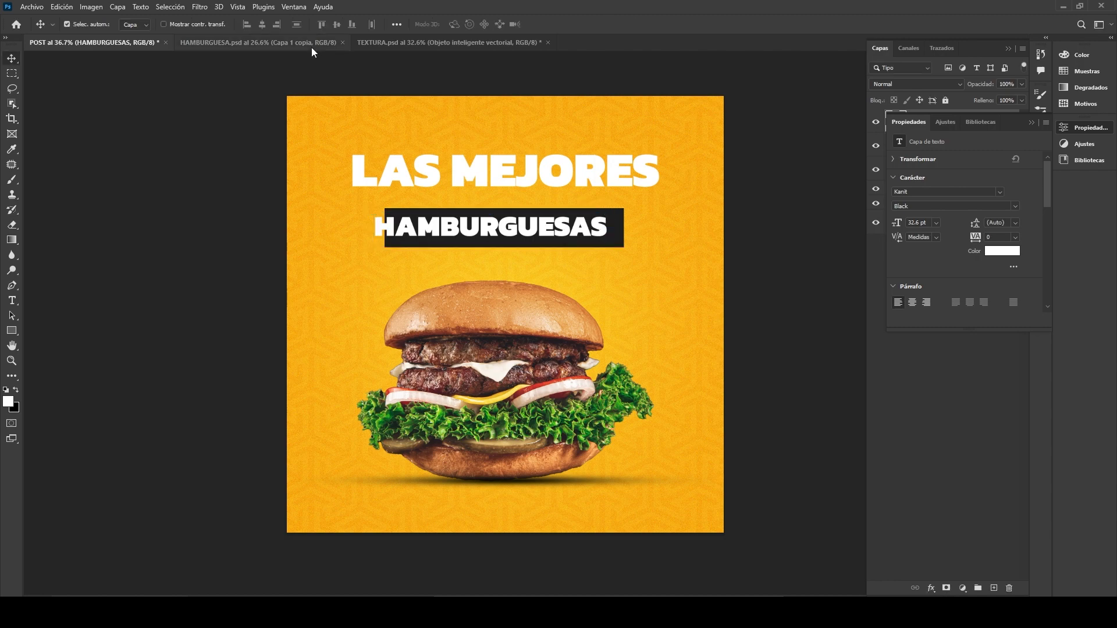
Change the font of the "HAMBURGUESAS" text to BRUSHMOSH! Demo
double_click(382, 232)
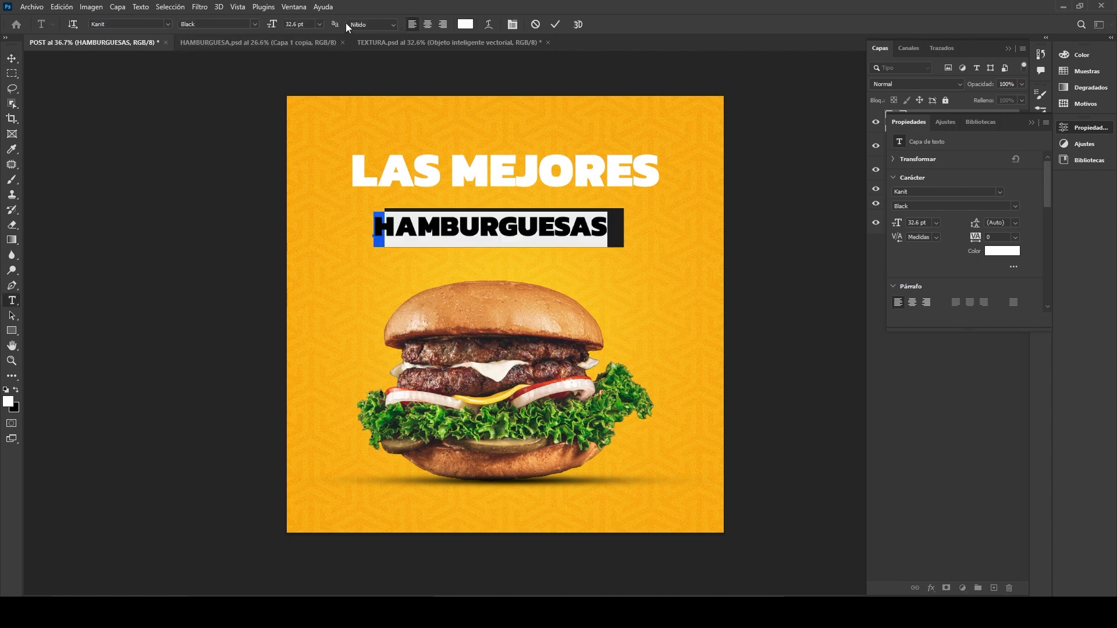
click(168, 24)
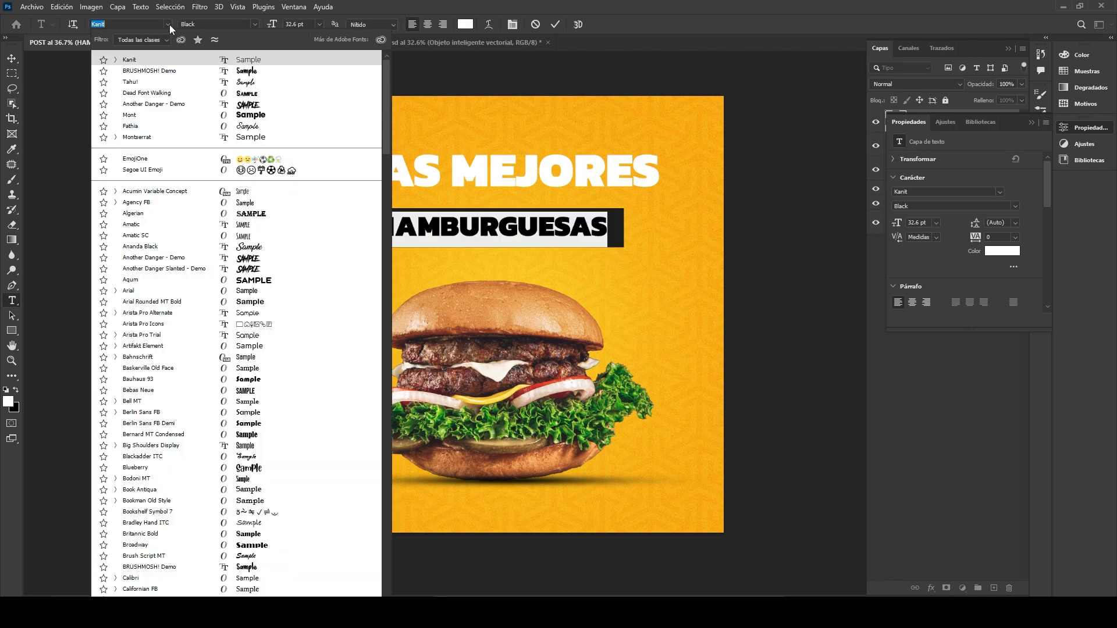
key(Down)
key(Return)
click(12, 58)
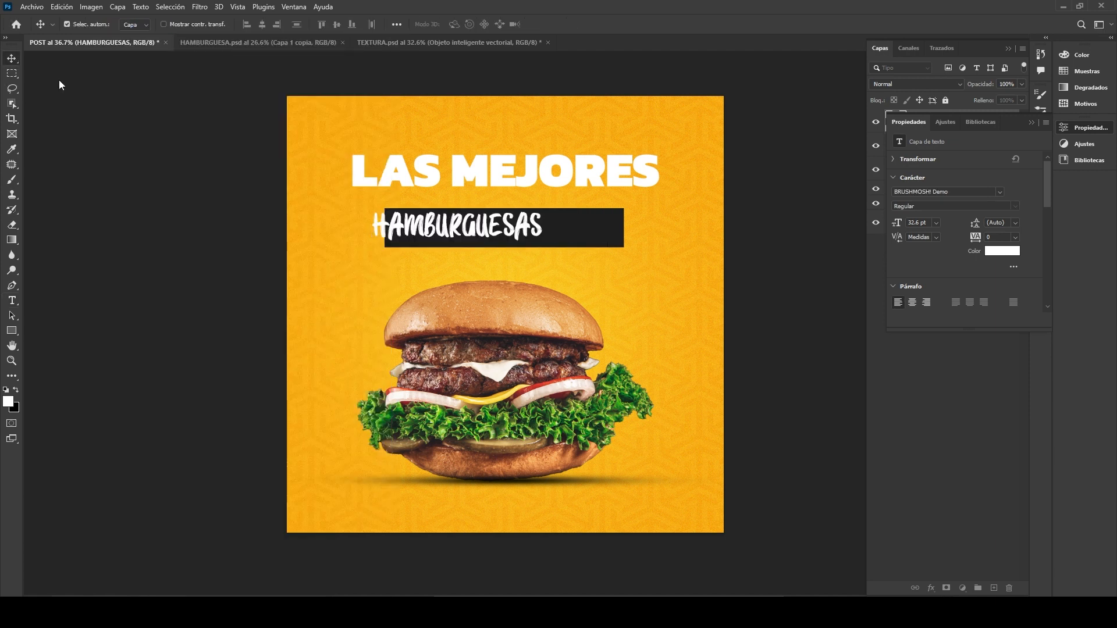
Enlarge the "HAMBURGUESAS" text to about 35.39 pt and centre it on the dark rectangle
drag(517, 232, 553, 234)
key(ctrl+t)
click(12, 58)
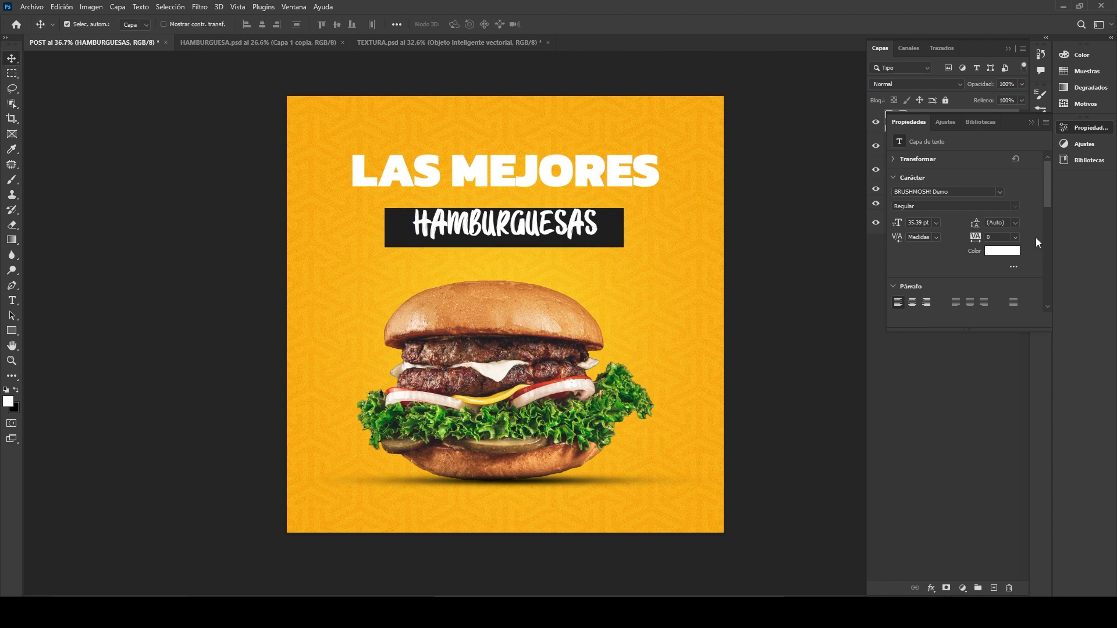
Resize the dark rectangle behind "HAMBURGUESAS" to about 1015 px wide and 203 px high, centred around the text
click(609, 230)
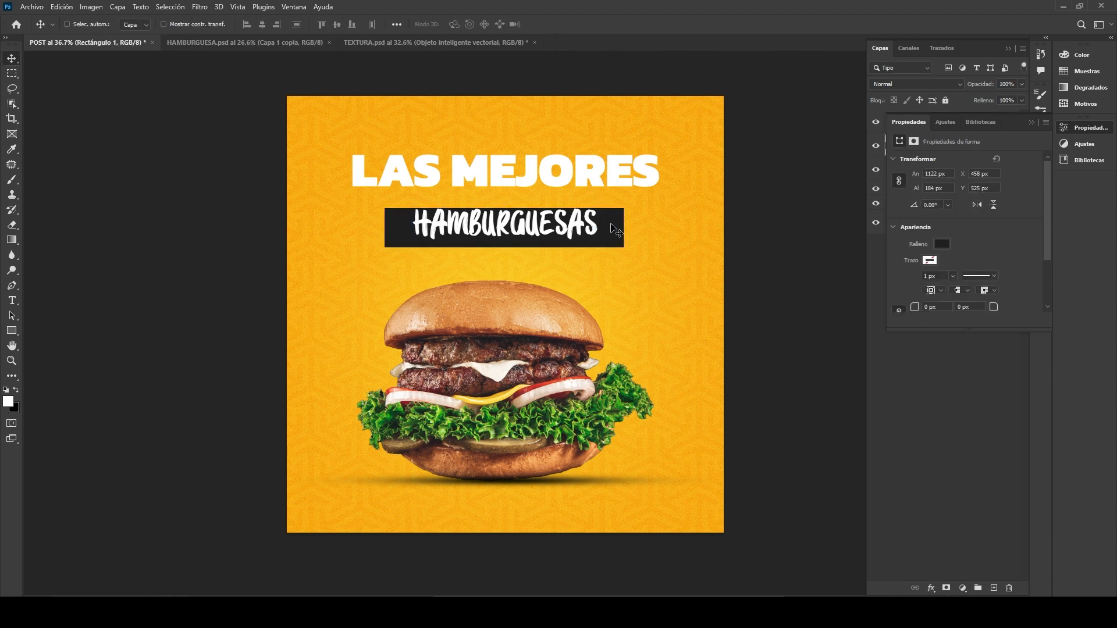
key(ctrl+t)
drag(609, 230, 605, 224)
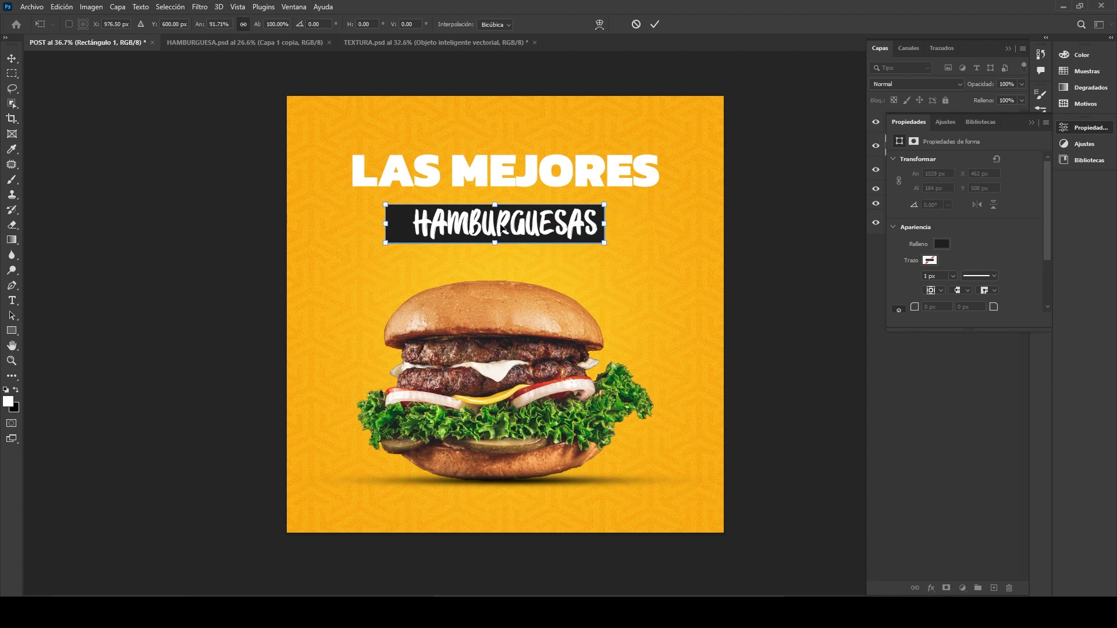
drag(396, 221, 405, 221)
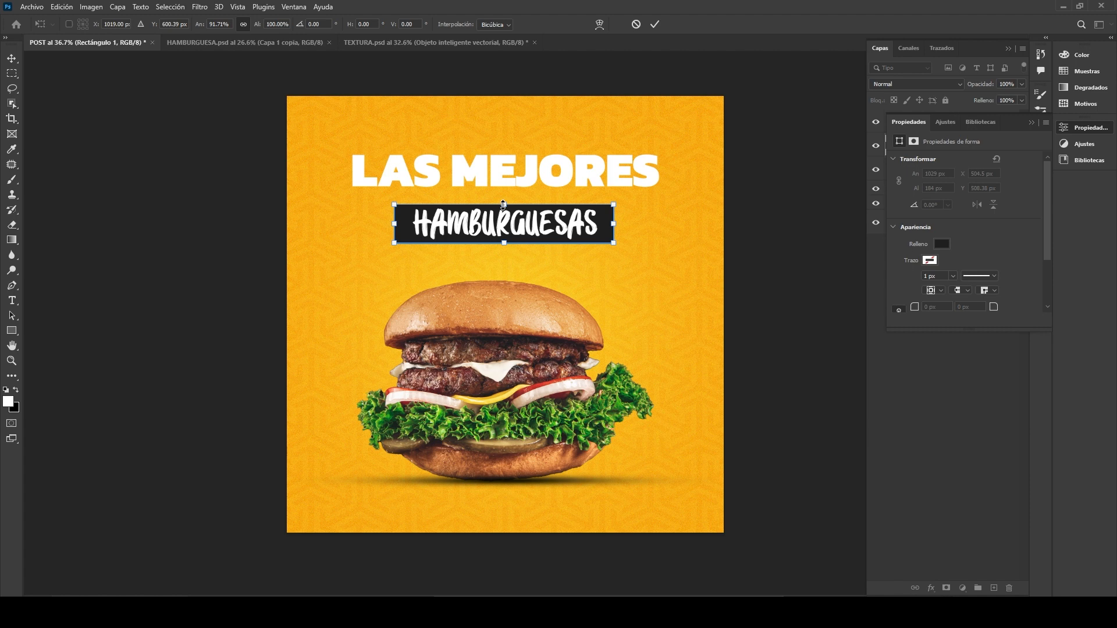
drag(395, 224, 403, 225)
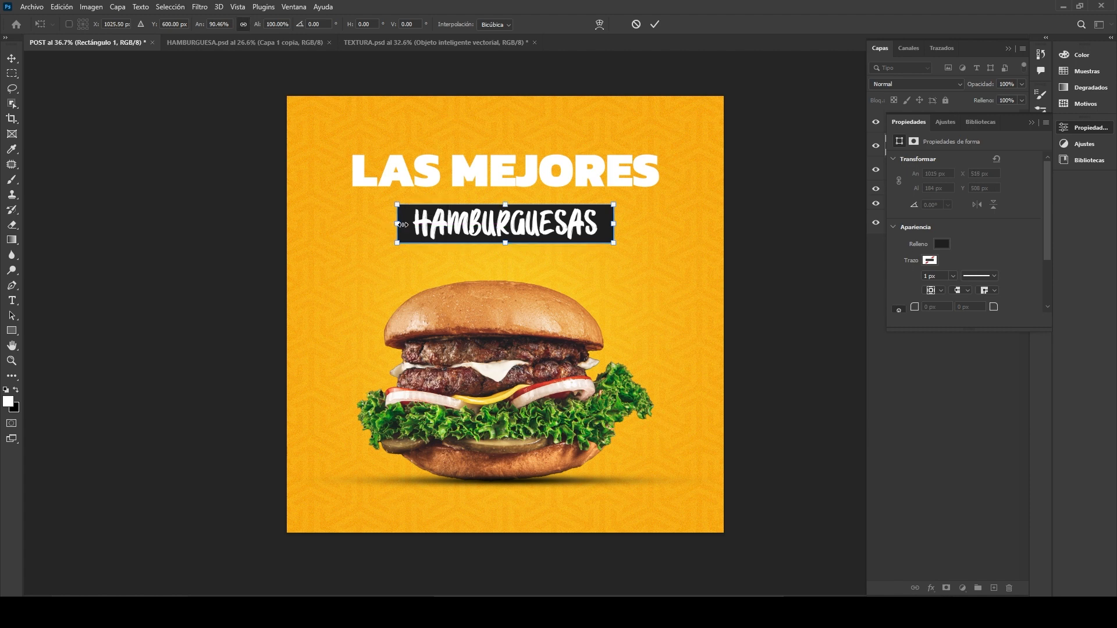
drag(506, 203, 505, 200)
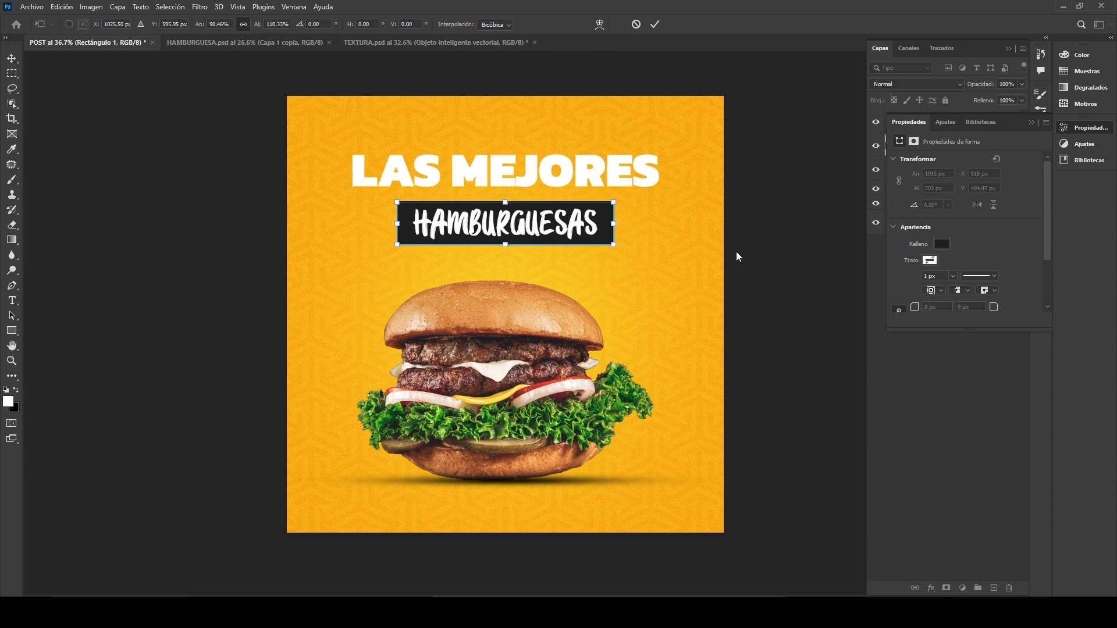
key(Return)
click(777, 262)
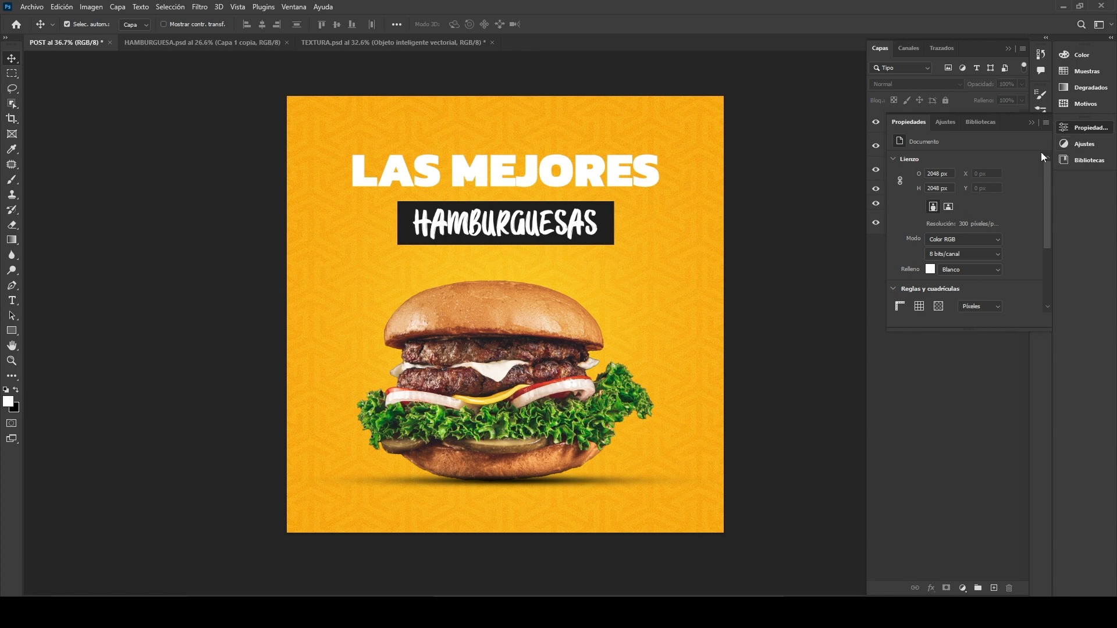
click(1031, 123)
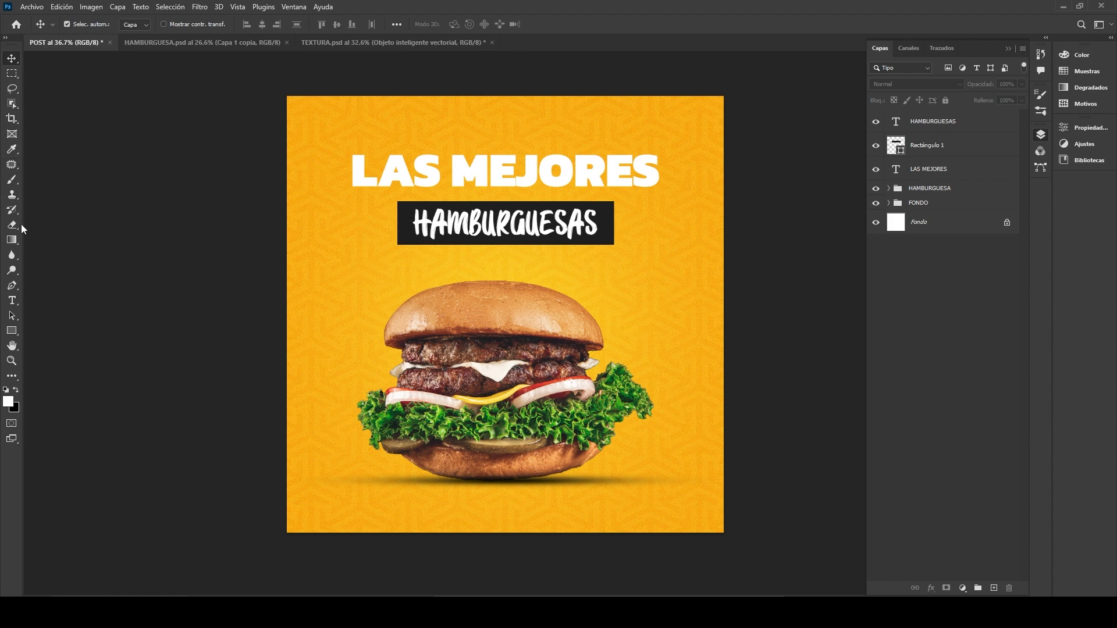
Add a white text line reading "OFERTA" in BRUSHMOSH! Demo
click(13, 300)
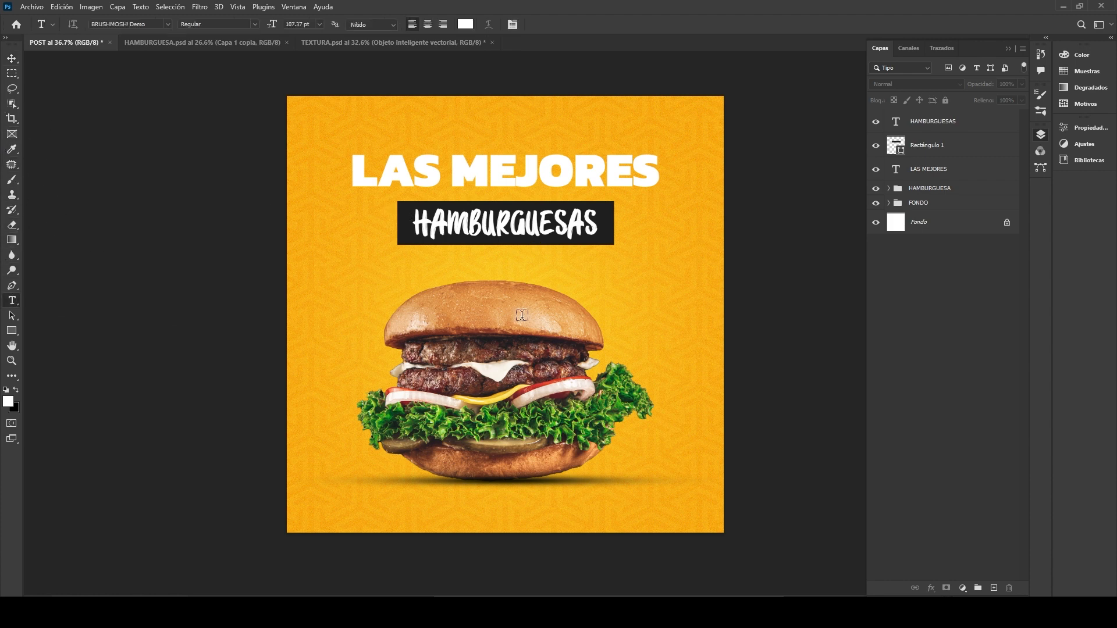
click(608, 281)
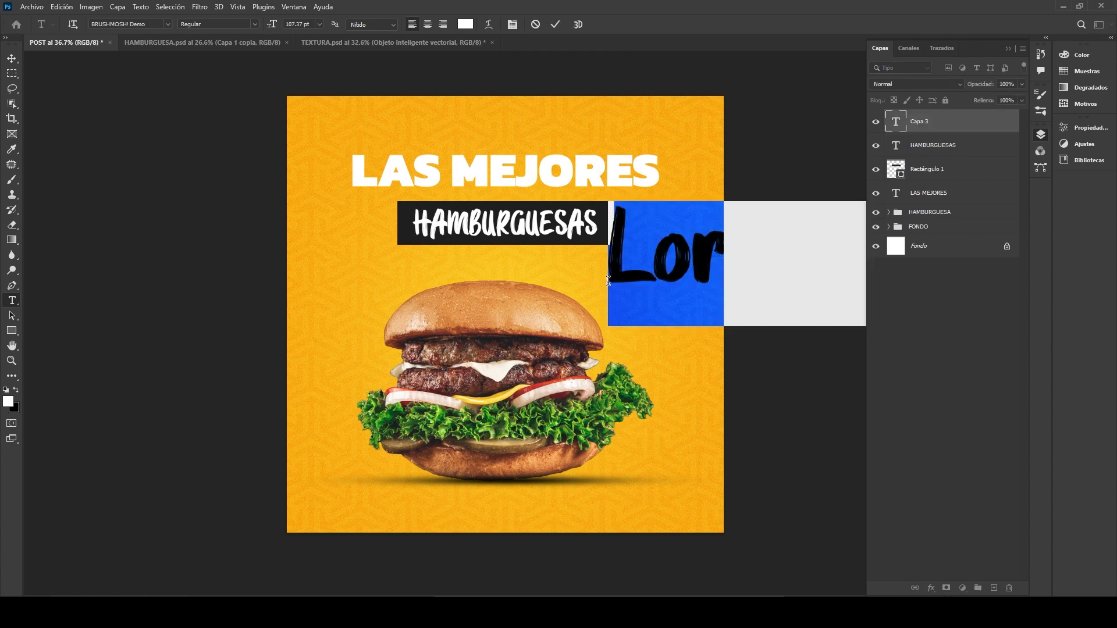
text(O)
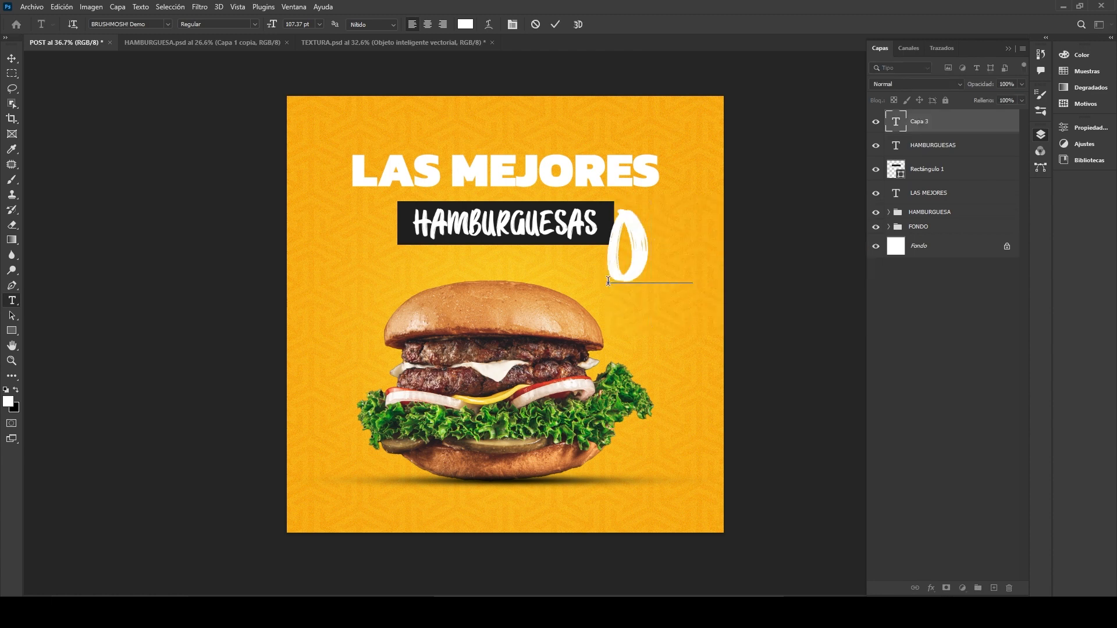
text(FERTA)
click(11, 58)
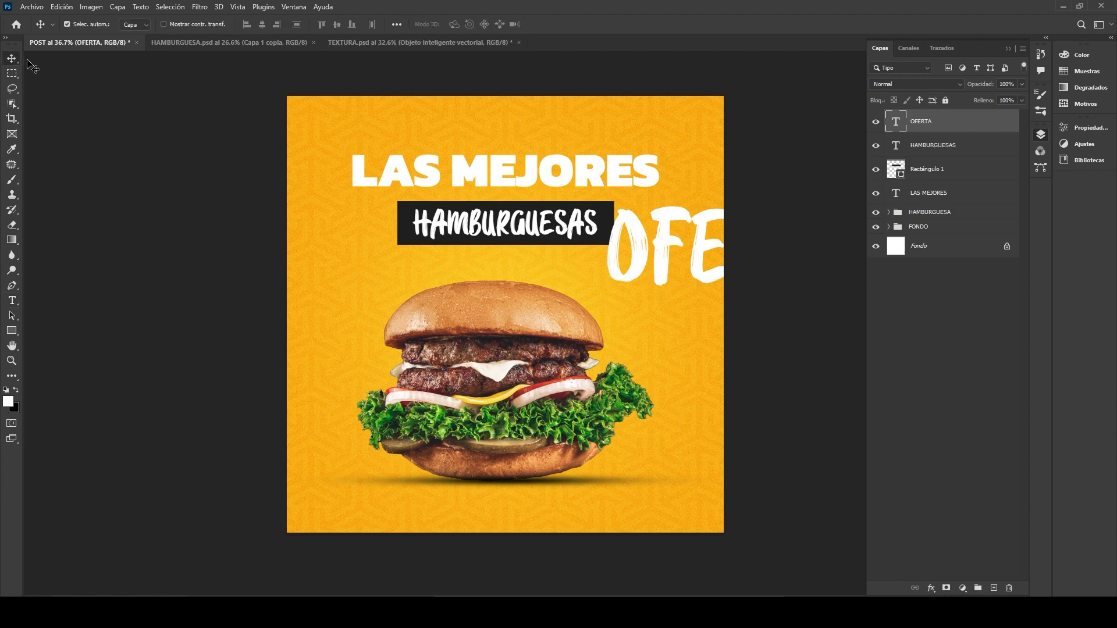
Scale the "OFERTA" text down to about 31.51 pt and place it to the right of the burger's top bun
drag(661, 251, 397, 326)
key(ctrl+t)
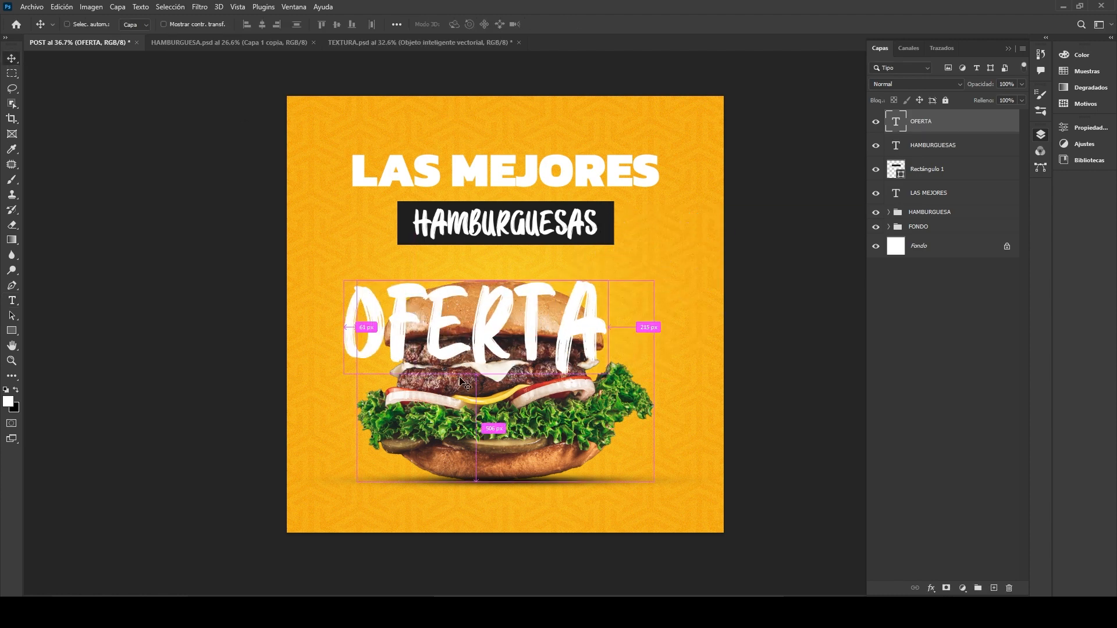
drag(605, 281, 679, 366)
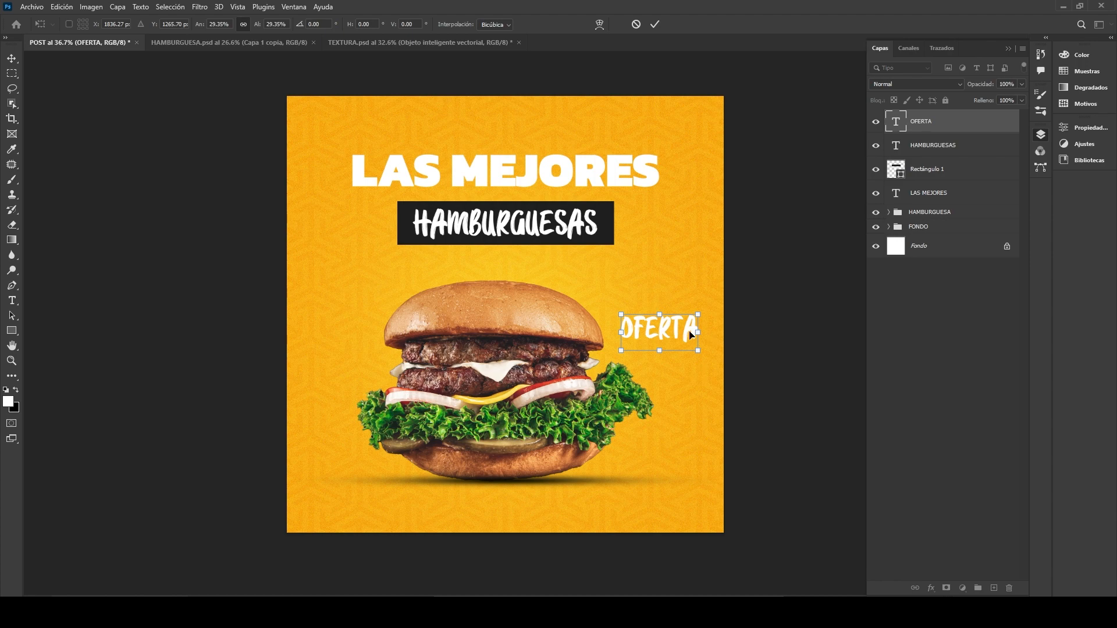
key(Return)
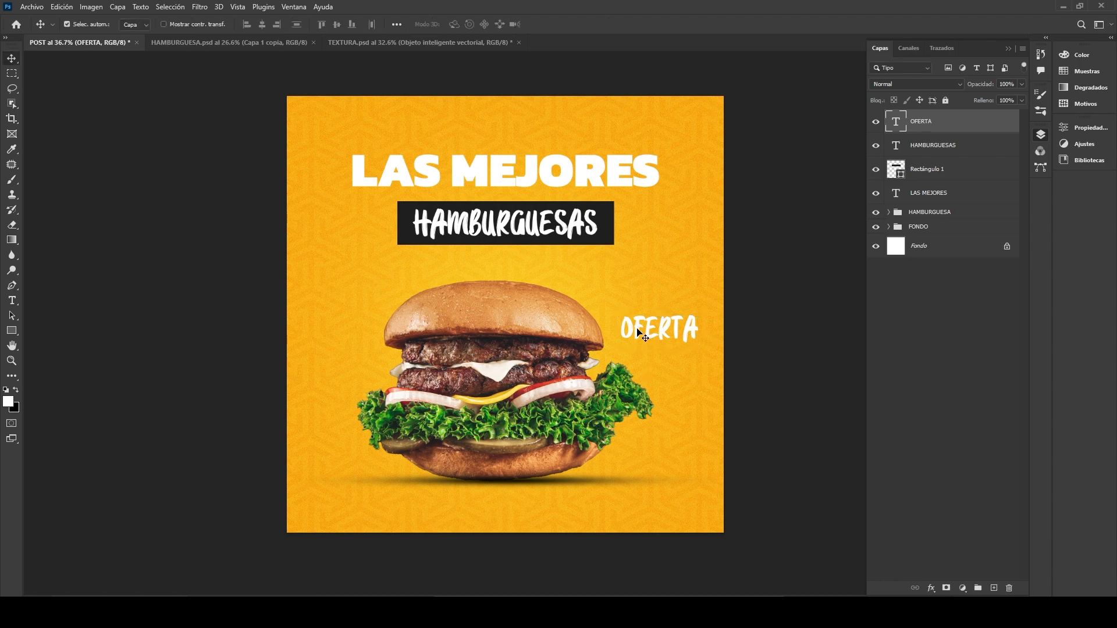
Change the "OFERTA" text to Kanit Black and shift it left so it fits inside the canvas beside the burger
double_click(639, 331)
click(168, 24)
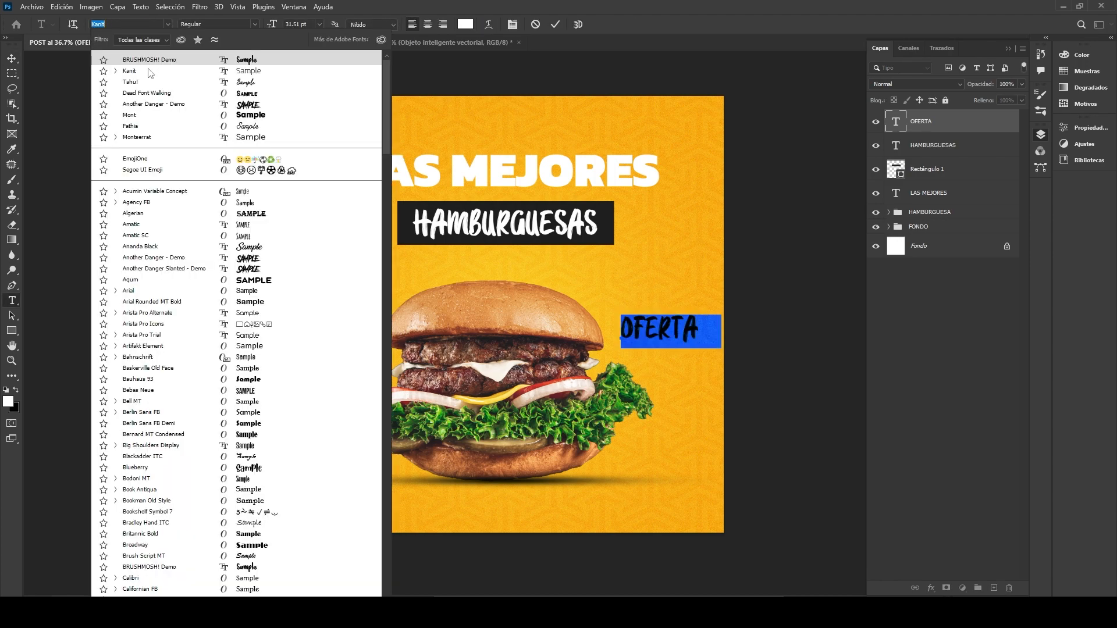
click(148, 62)
click(164, 24)
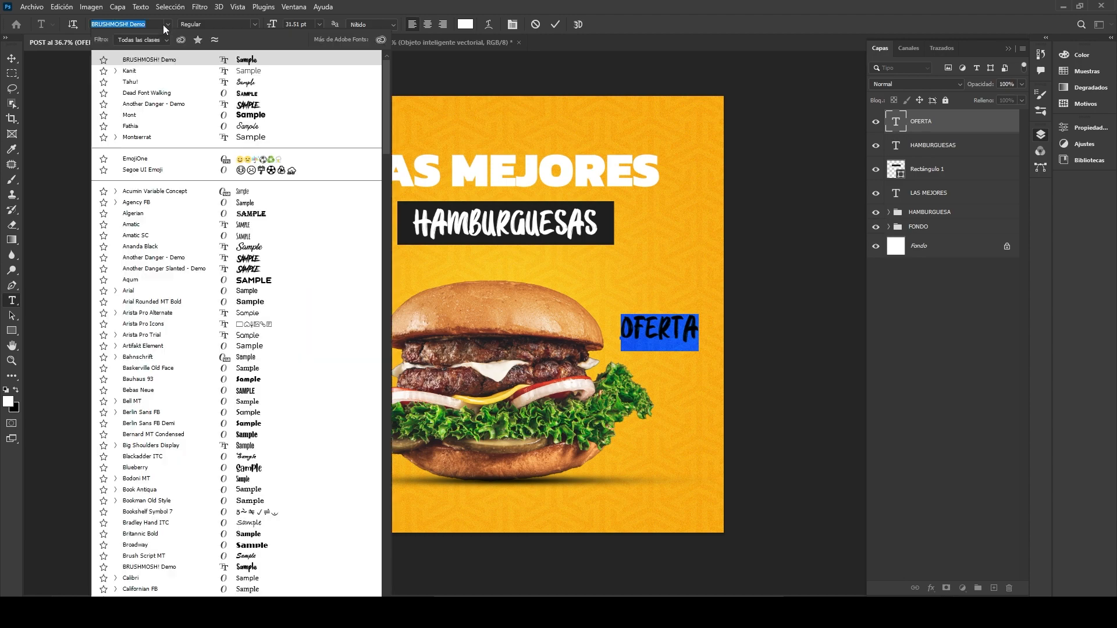
click(142, 70)
click(244, 25)
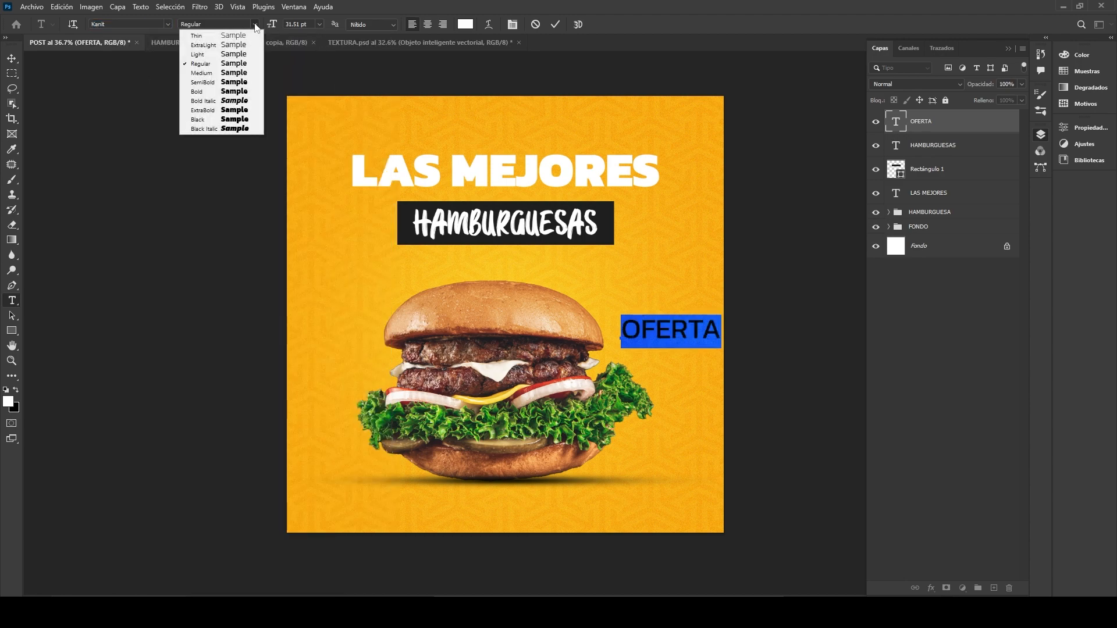
click(232, 128)
click(11, 58)
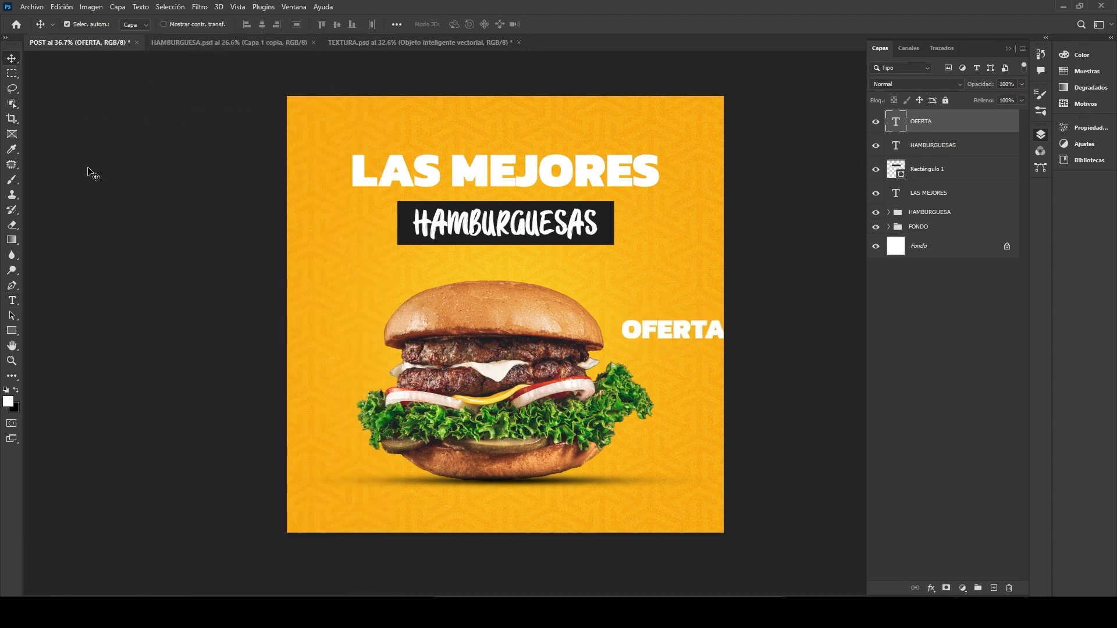
click(90, 169)
drag(704, 327, 687, 334)
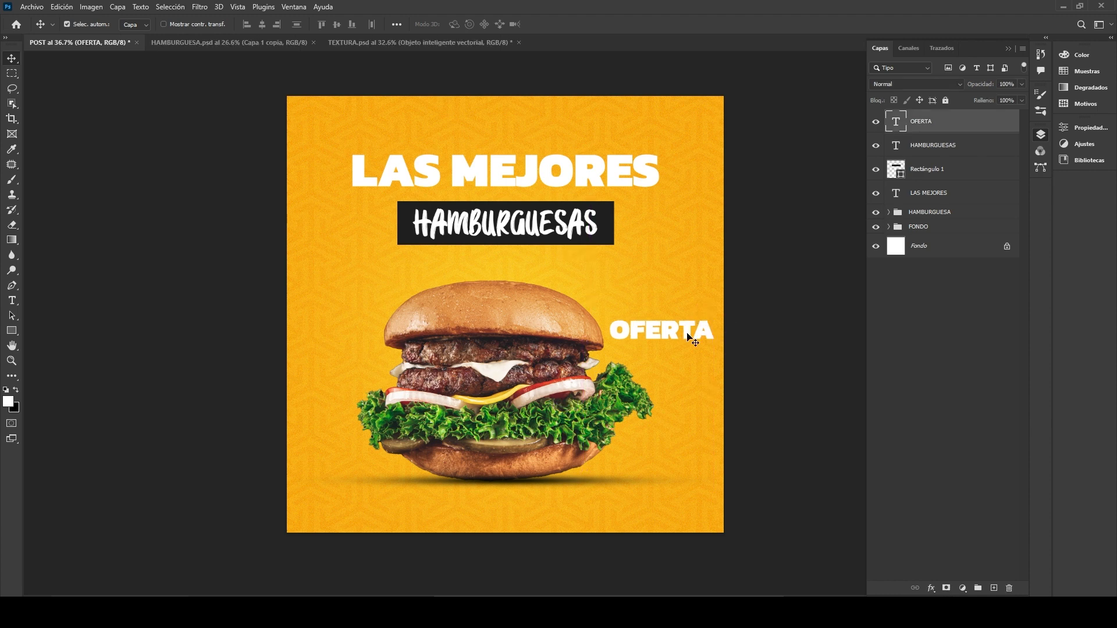
drag(675, 329, 682, 330)
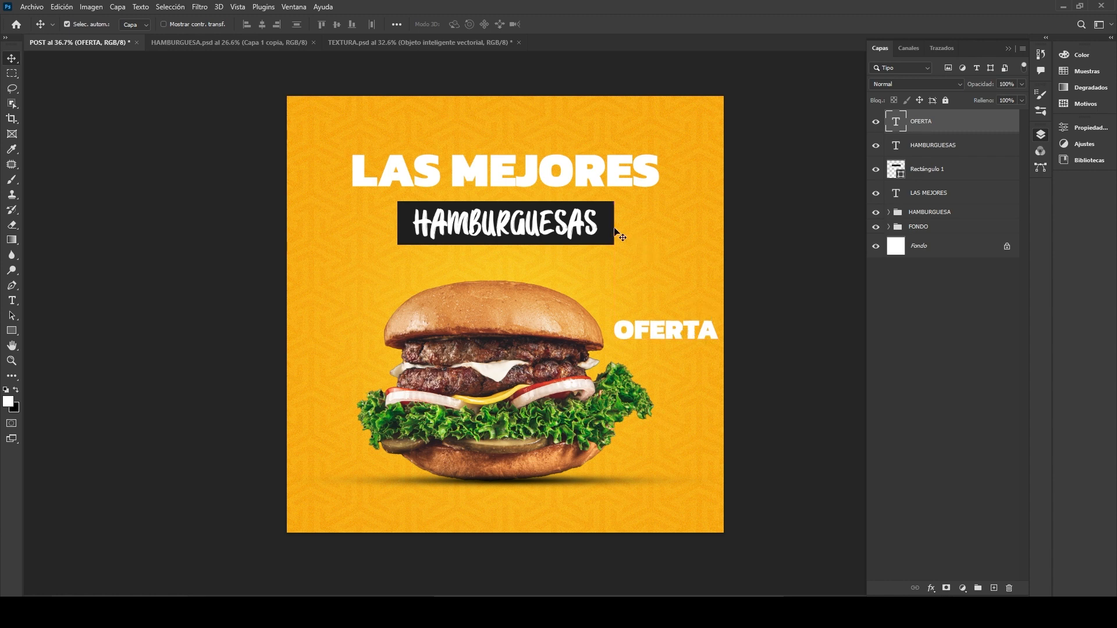
Duplicate the dark "HAMBURGUESAS" rectangle, scale the copy to about 29.34% and place it centred below "OFERTA"
click(612, 233)
drag(612, 233, 686, 343)
key(ctrl+t)
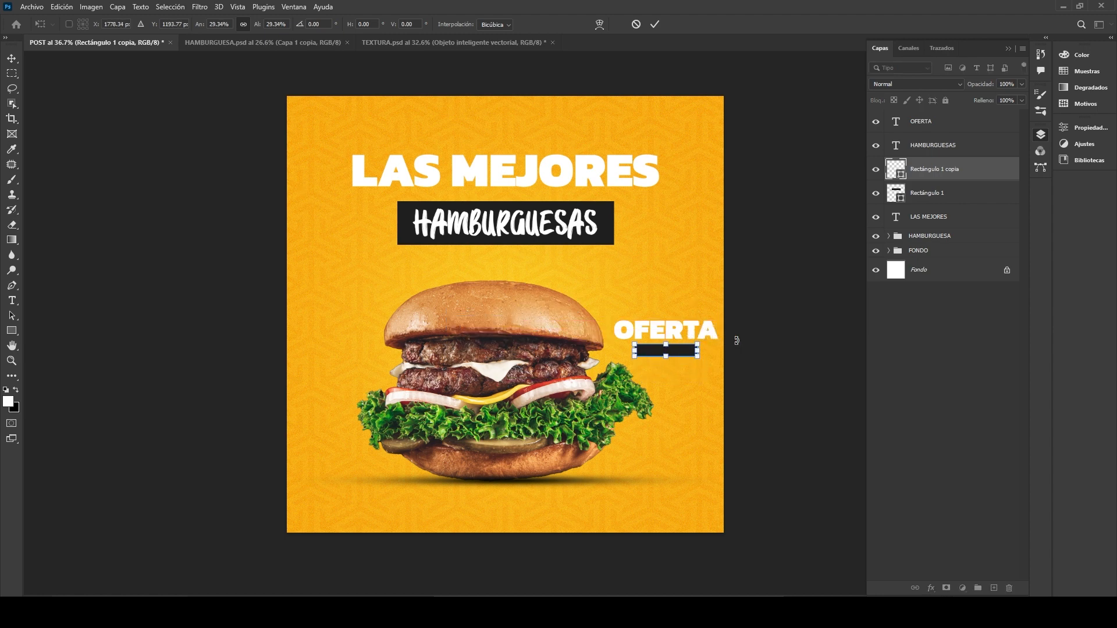
key(Return)
Scale the "OFERTA" text to about 60.62% to match the small dark rectangle's width and set it just above the rectangle
click(700, 338)
key(ctrl+t)
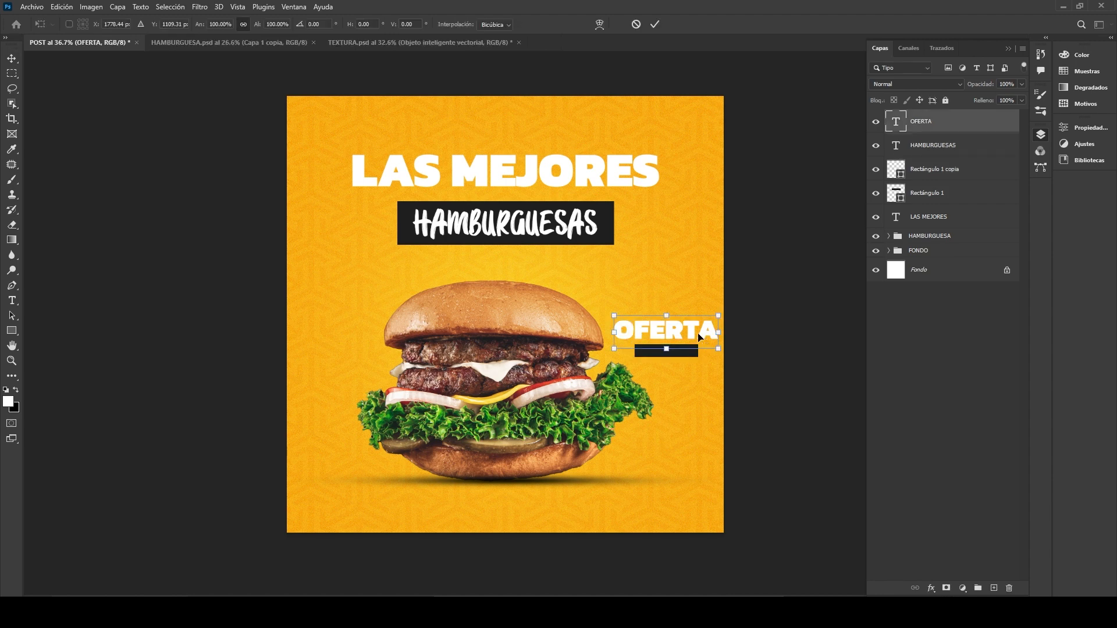
drag(717, 329, 685, 337)
scroll(686, 333, up, 5)
key(Down)
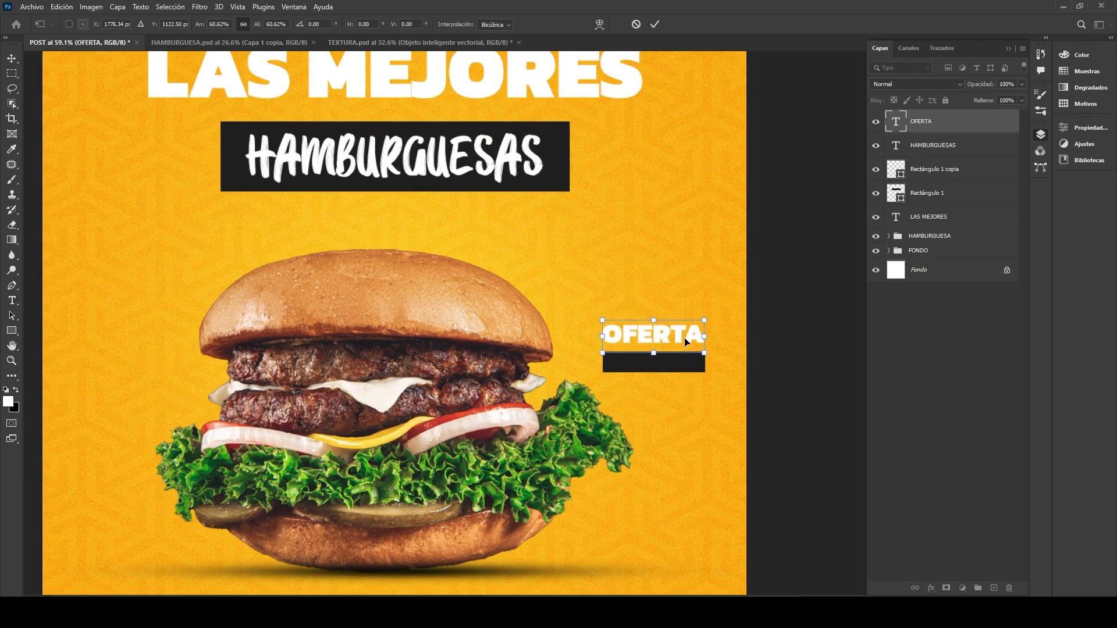
key(Return)
scroll(673, 349, down, 3)
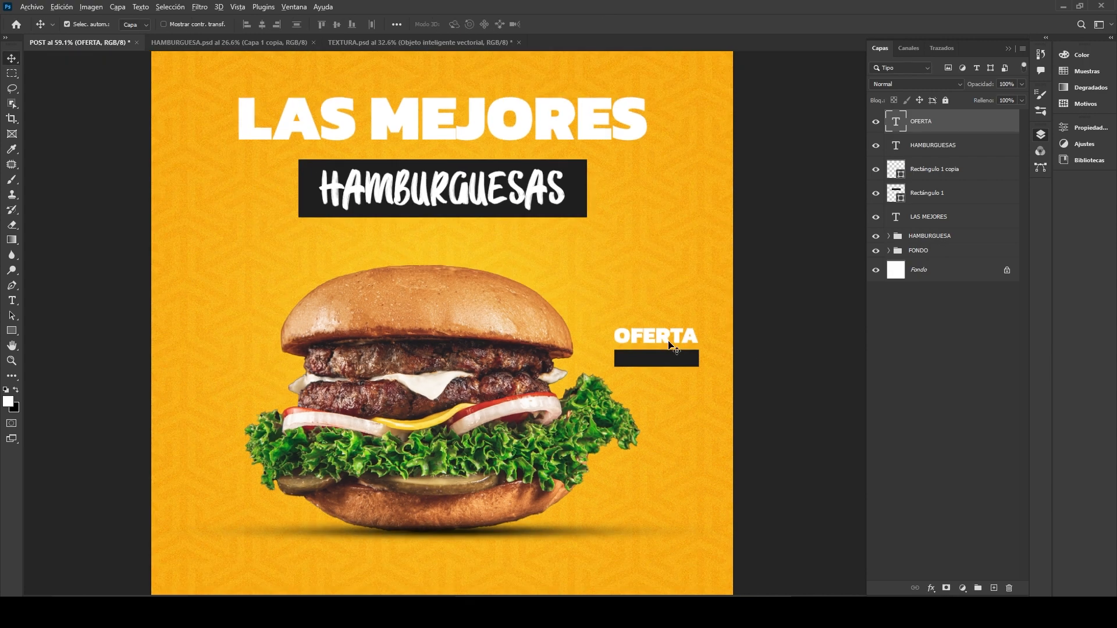
scroll(611, 356, up, 2)
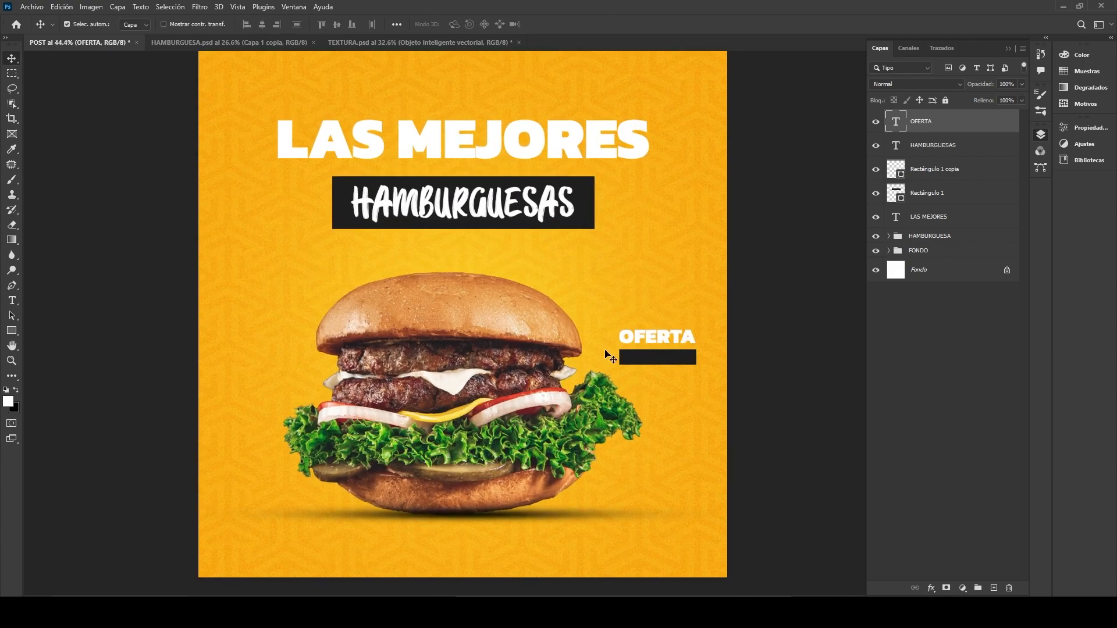
click(12, 301)
click(669, 343)
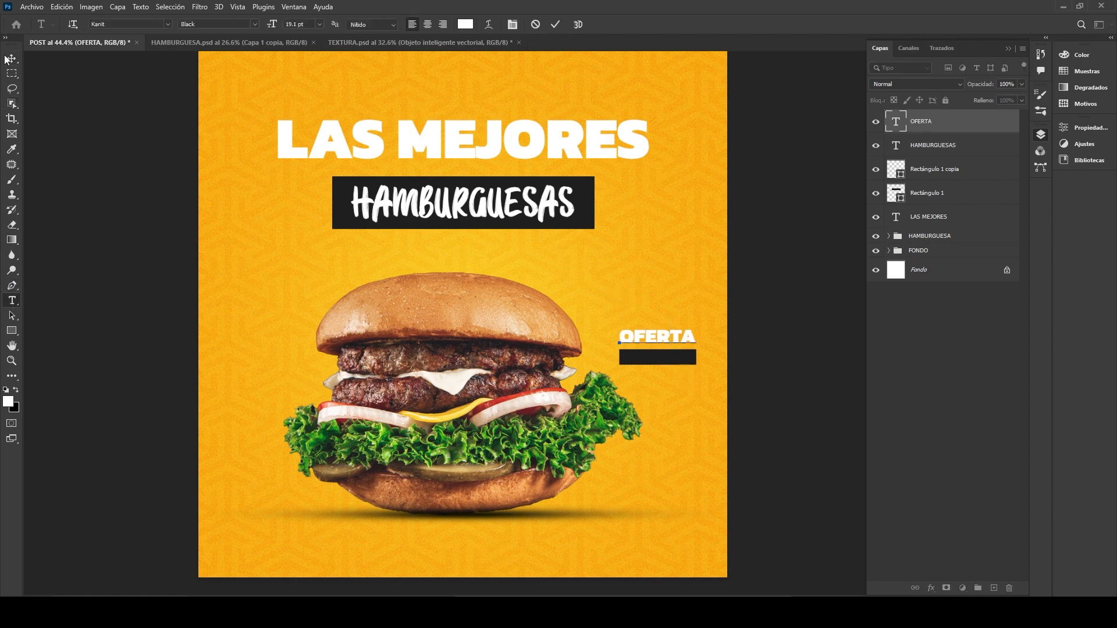
click(7, 59)
Add a separate white text line reading "ESPECIAL" in Kanit Black
click(12, 300)
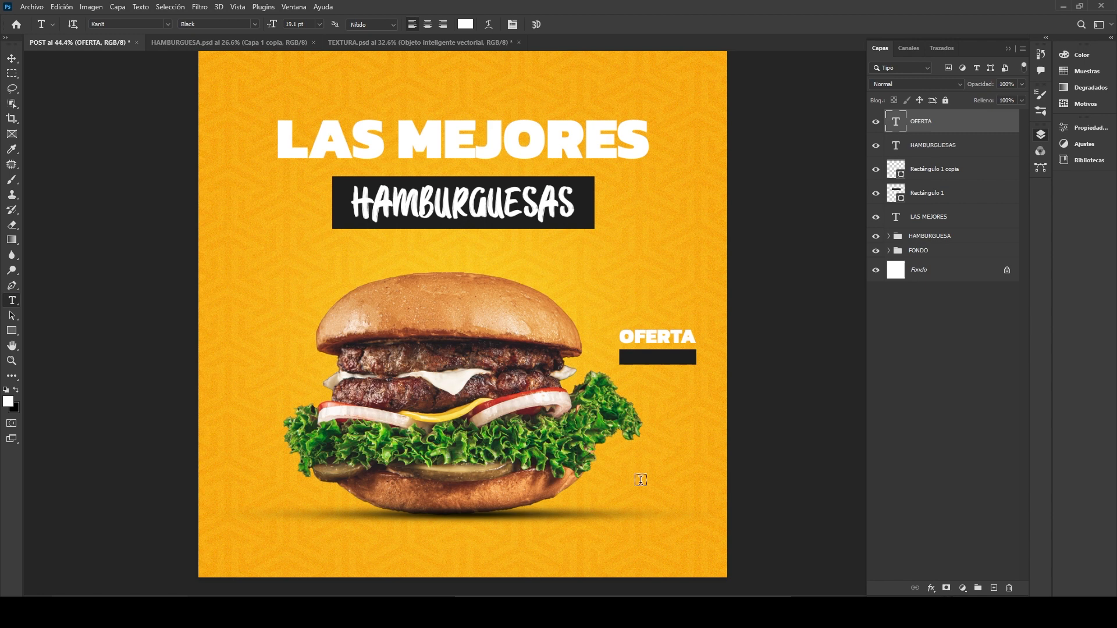
click(663, 273)
text(E)
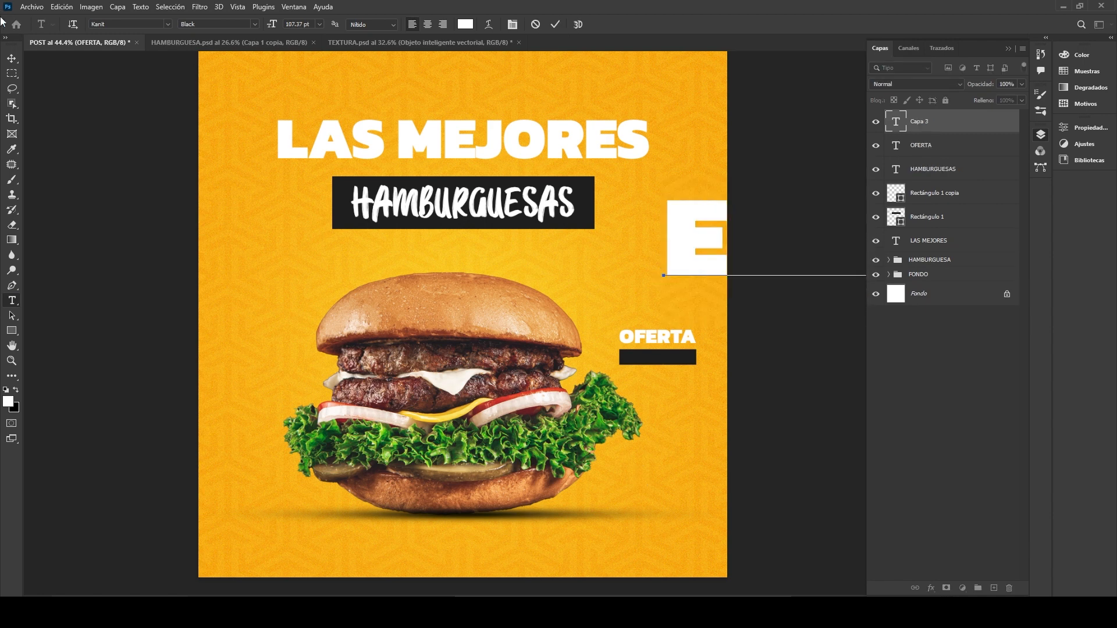
click(9, 60)
Scale the "ESPECIAL" text down to about 16.45 pt and place it over the small dark rectangle below "OFERTA"
key(ctrl+t)
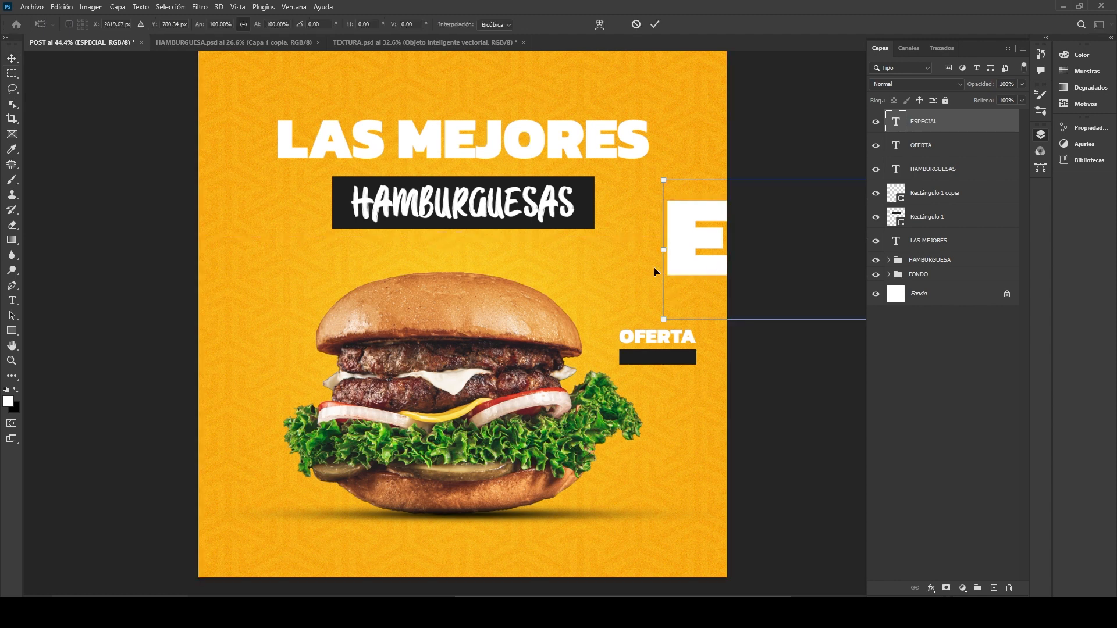
drag(653, 268, 580, 316)
drag(695, 304, 672, 359)
key(Return)
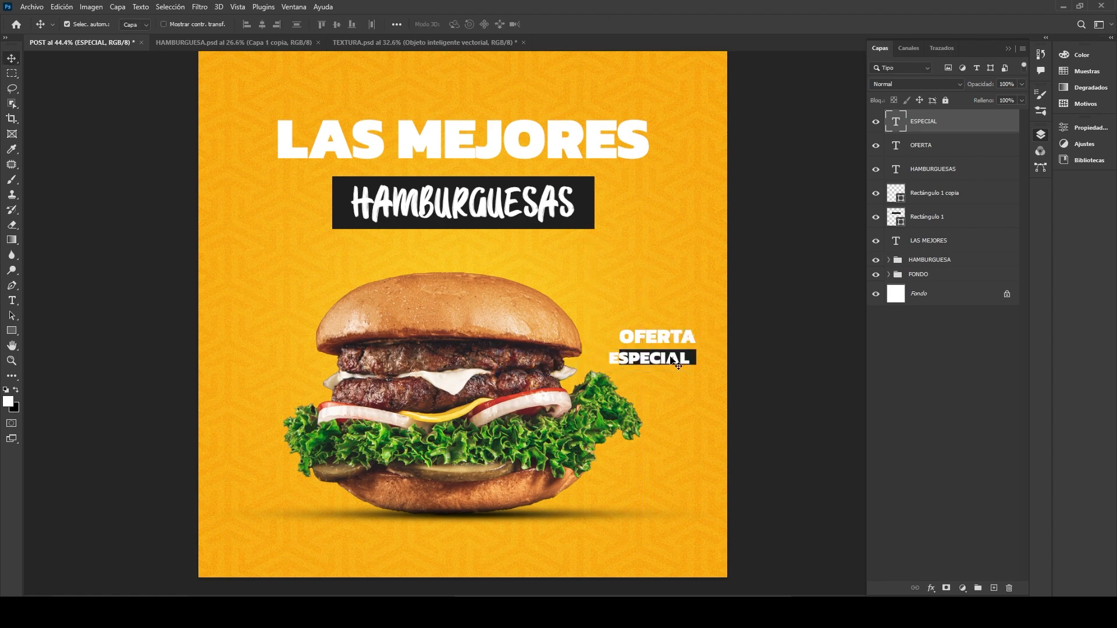
Change the font of the "ESPECIAL" text to BRUSHMOSH! Demo
double_click(648, 359)
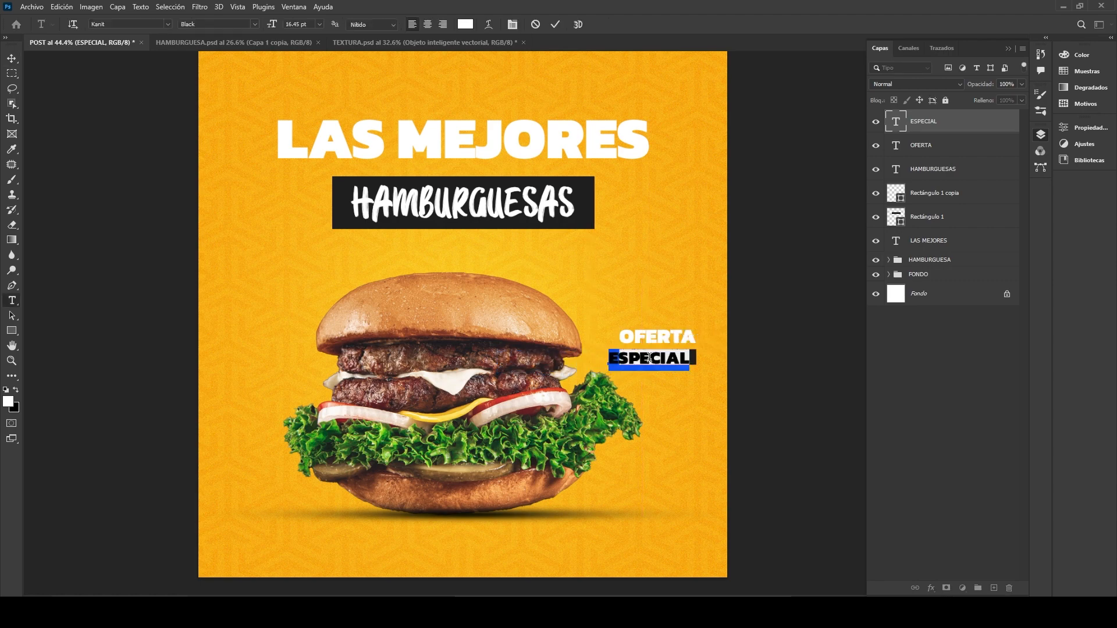
click(168, 25)
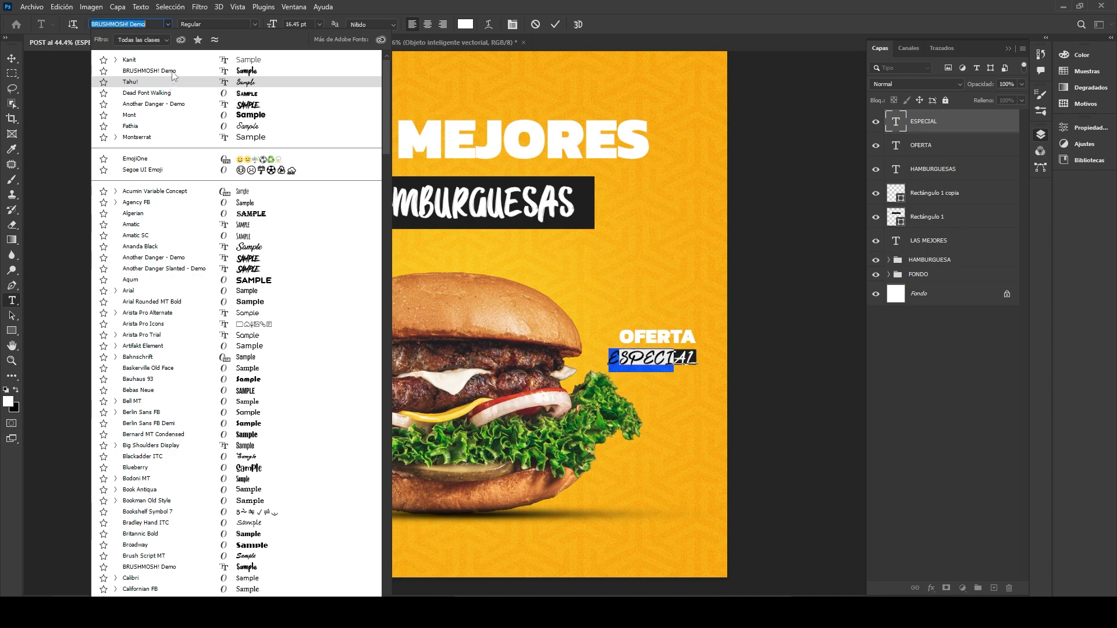
click(148, 70)
click(12, 58)
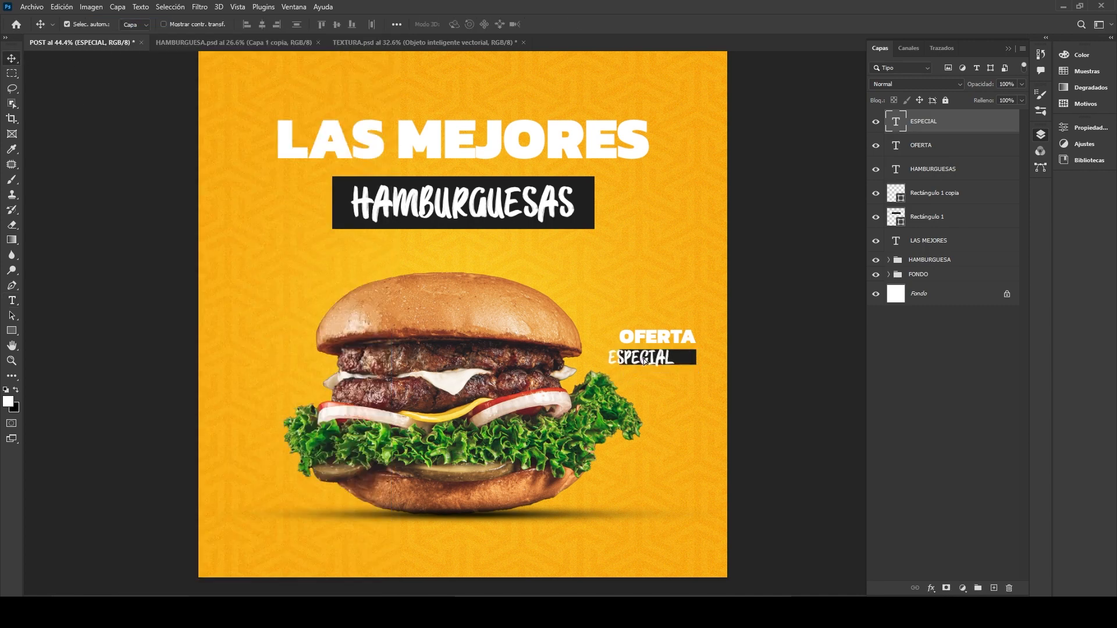
Scale the "ESPECIAL" text to 79.64% and center it inside the small dark rectangle below "OFERTA"
drag(643, 358, 657, 359)
key(ctrl+t)
drag(691, 361, 673, 364)
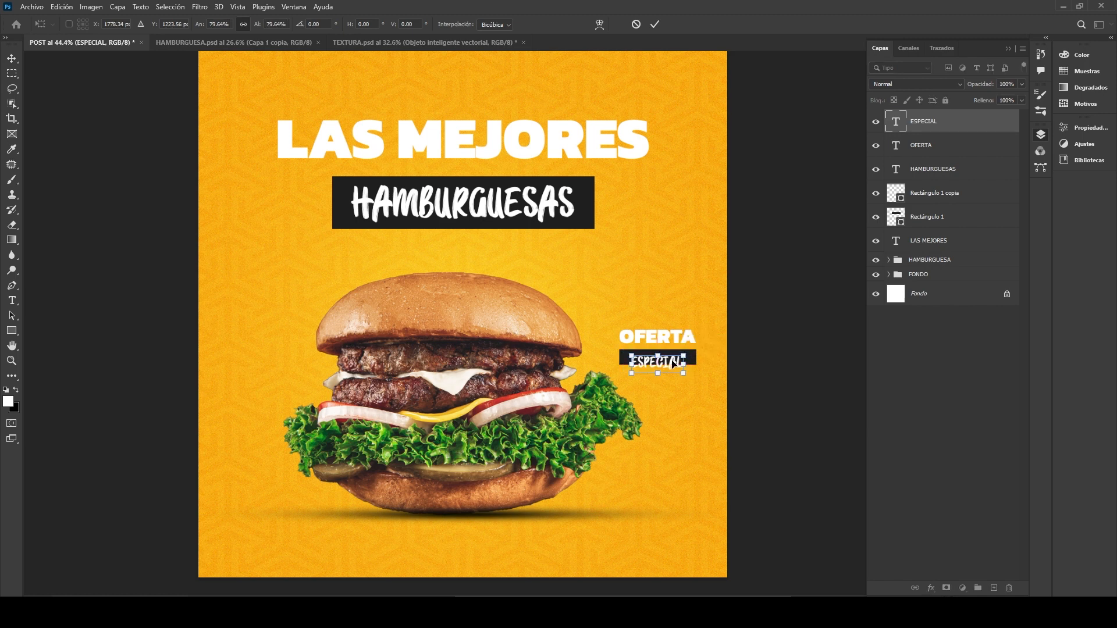
key(Up)
key(Up)
key(Up)
key(Up)
key(Up)
key(Up)
key(Up)
key(Up)
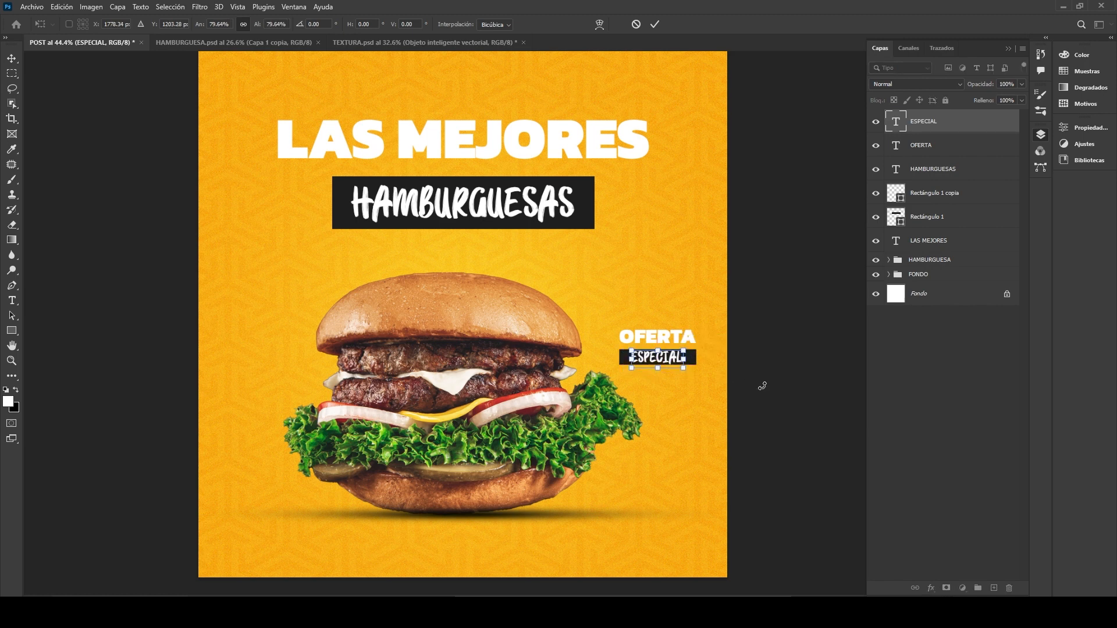
key(Return)
click(763, 385)
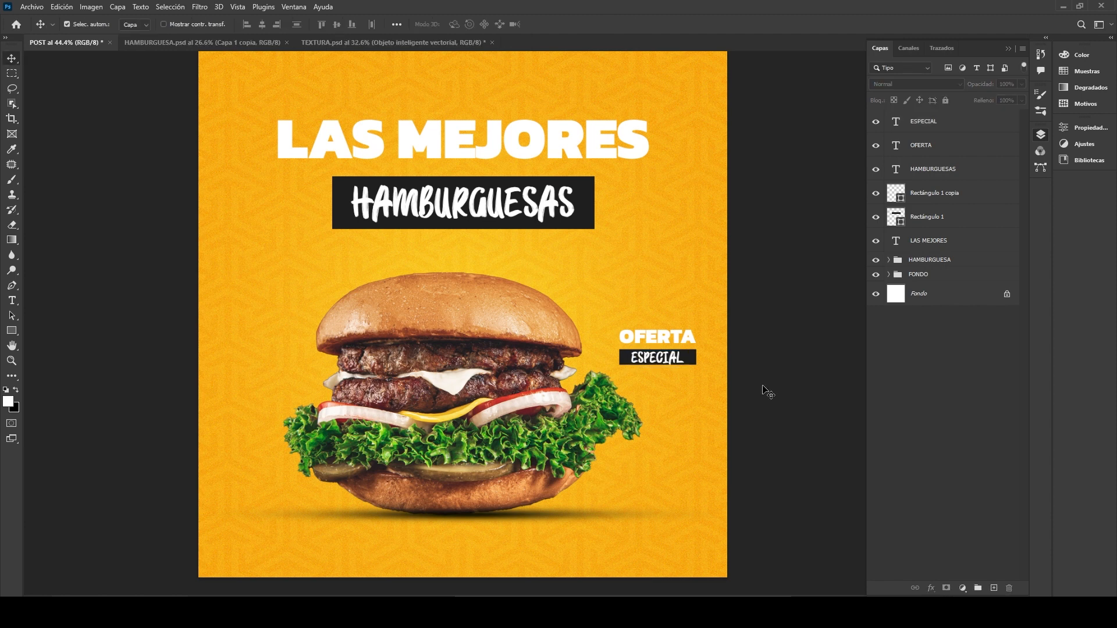
Add a separate white text line reading "20" and set its font to Kanit Black
scroll(696, 394, up, 1)
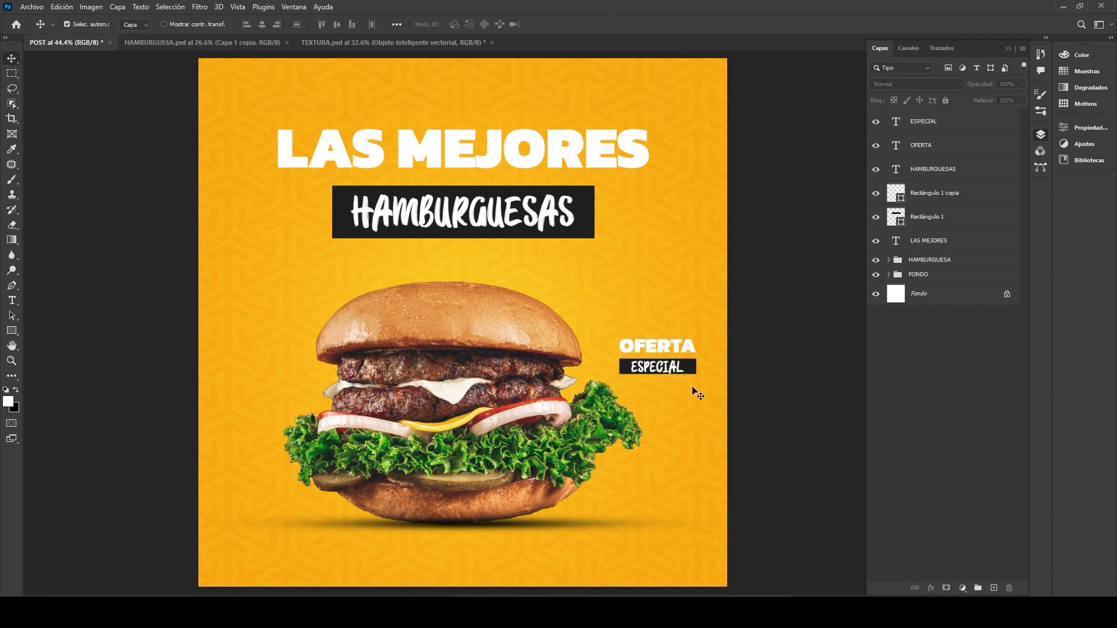
click(12, 301)
click(252, 314)
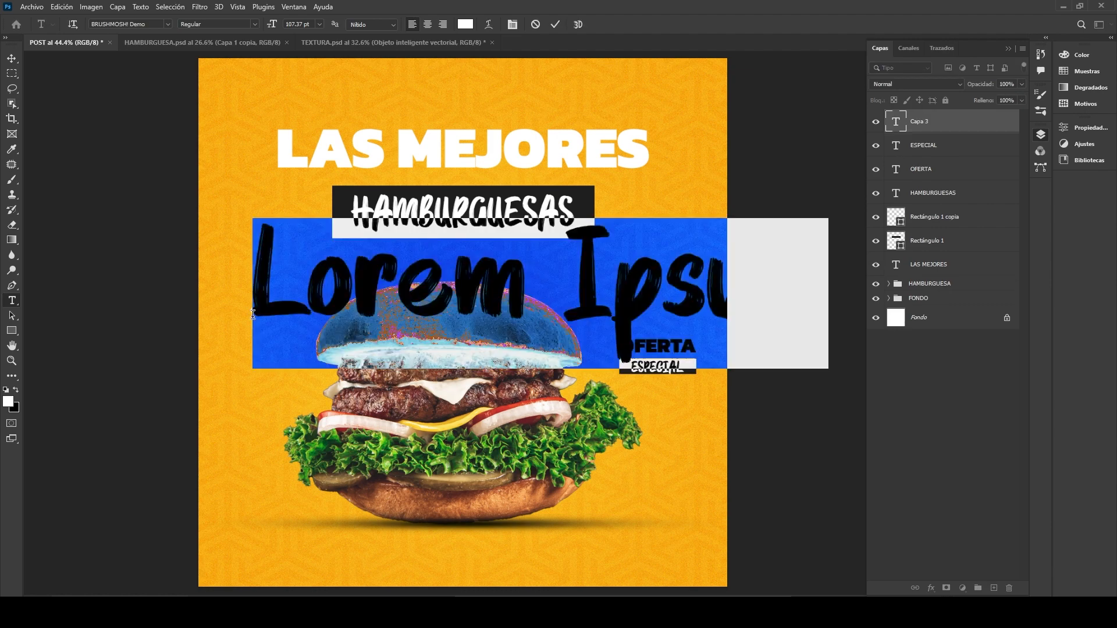
text(20)
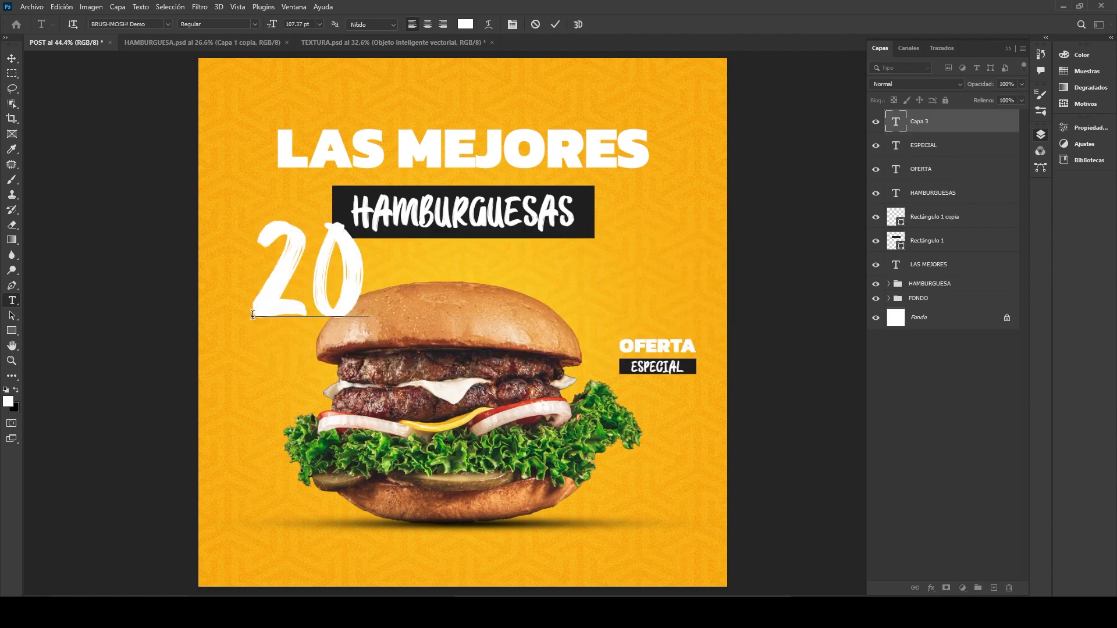
click(171, 22)
click(171, 22)
double_click(279, 273)
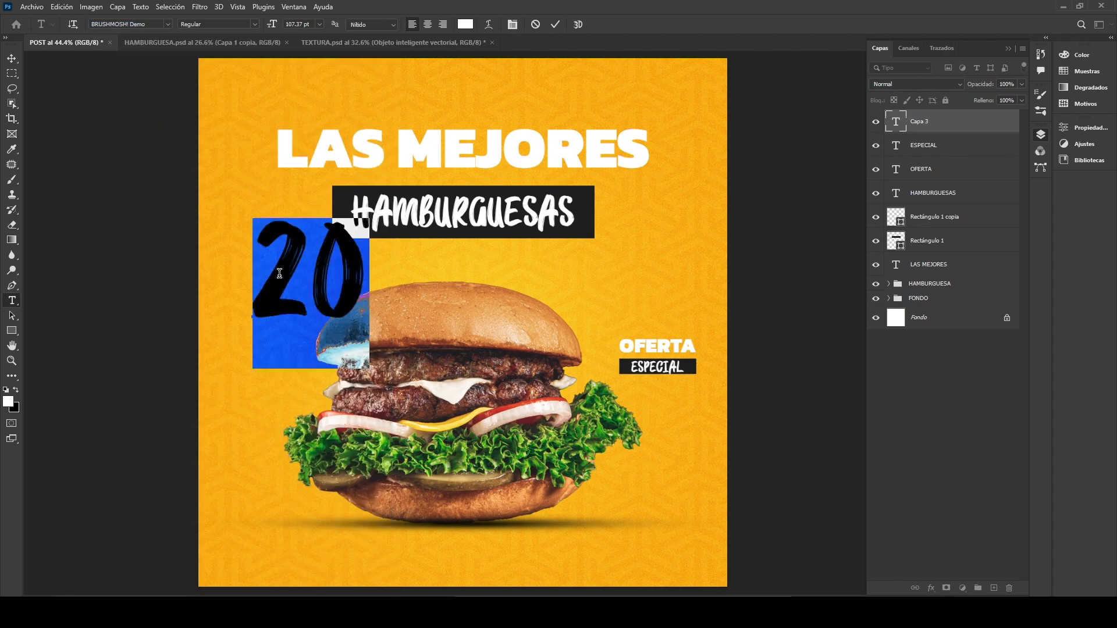
click(162, 22)
click(168, 24)
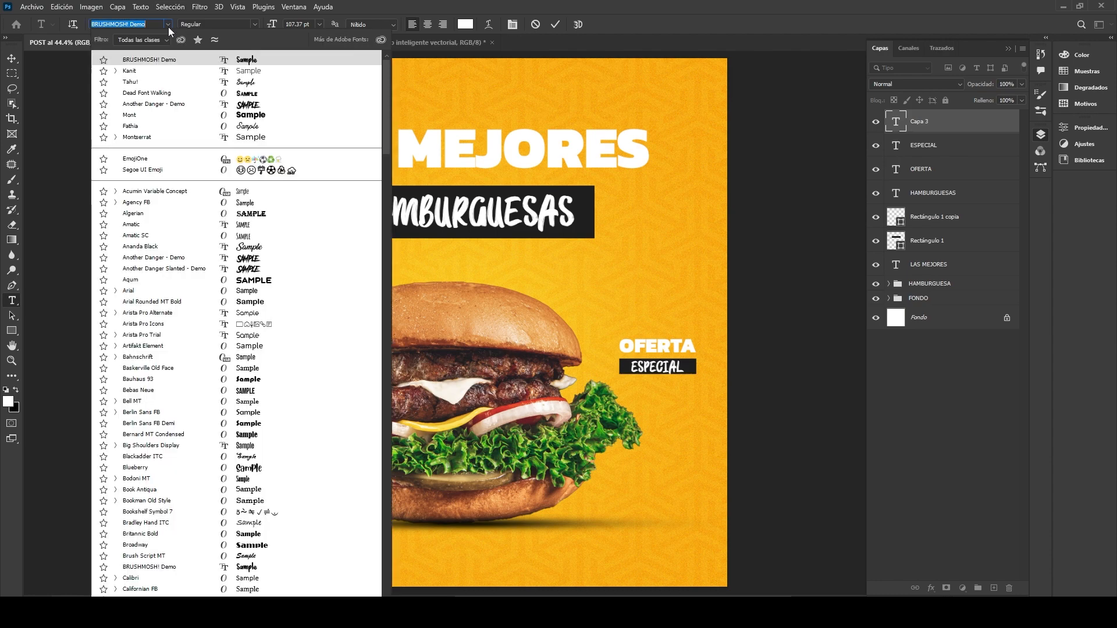
click(129, 70)
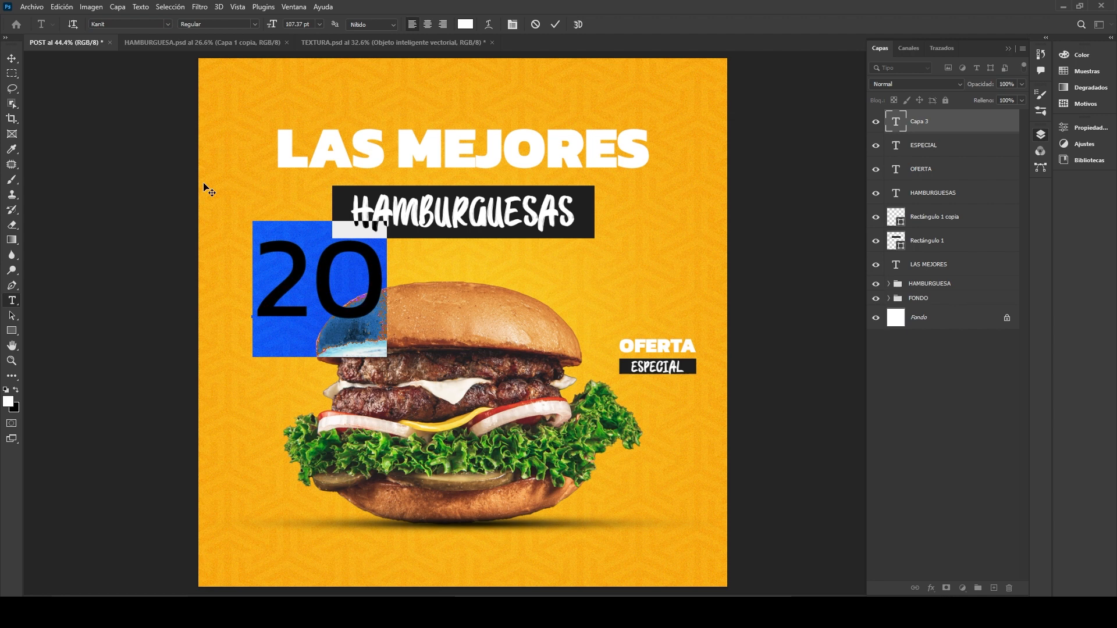
click(253, 23)
click(232, 120)
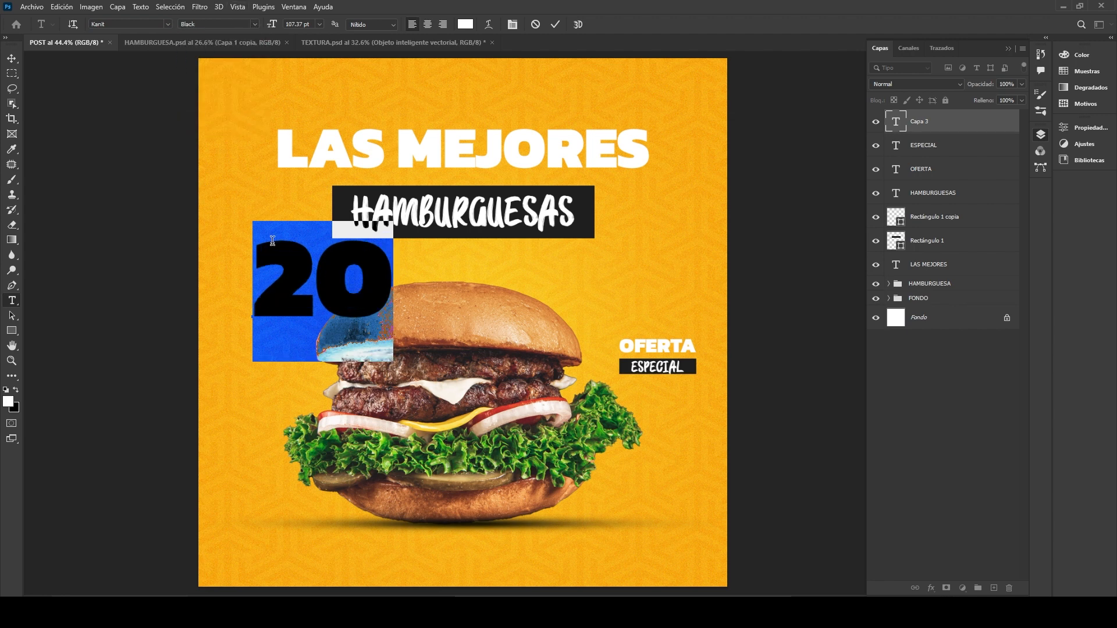
click(273, 241)
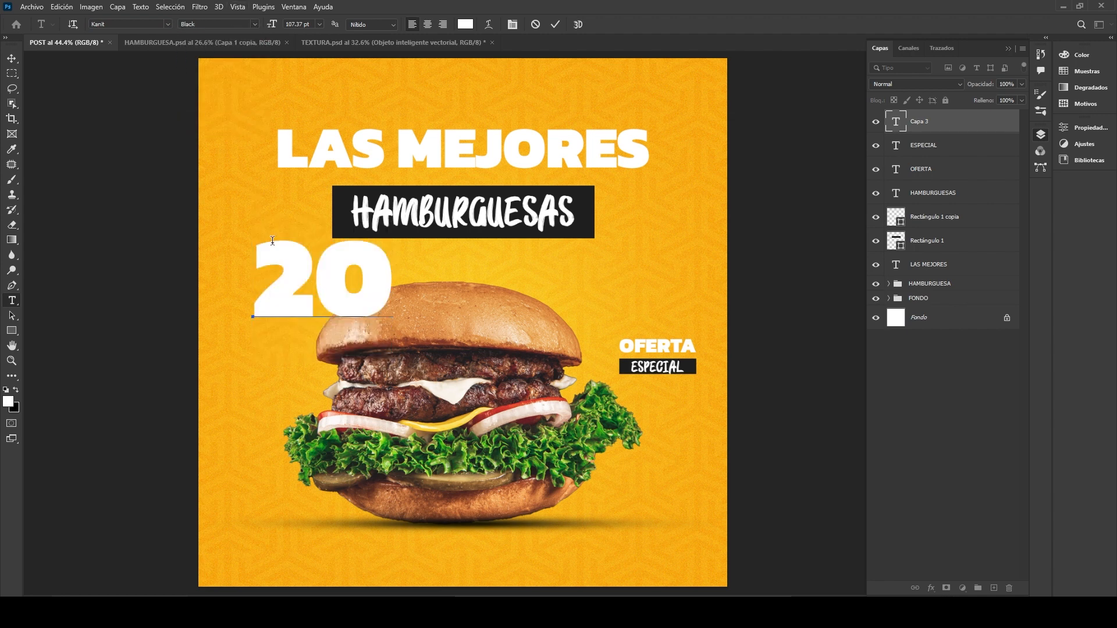
Extend the "20" text so that it reads "20% DE"
text(%)
key(Delete)
key(Right)
key(Right)
text(% DE)
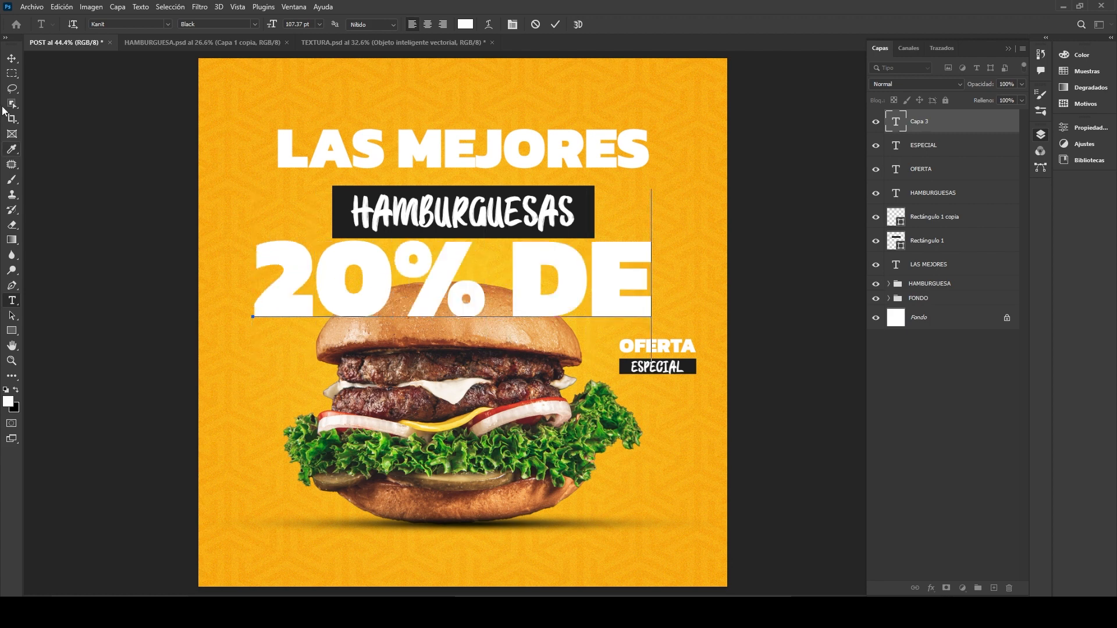
Scale the "20% DE" text to 13.37% and place it beside the burger's lower left edge
click(13, 59)
key(ctrl+t)
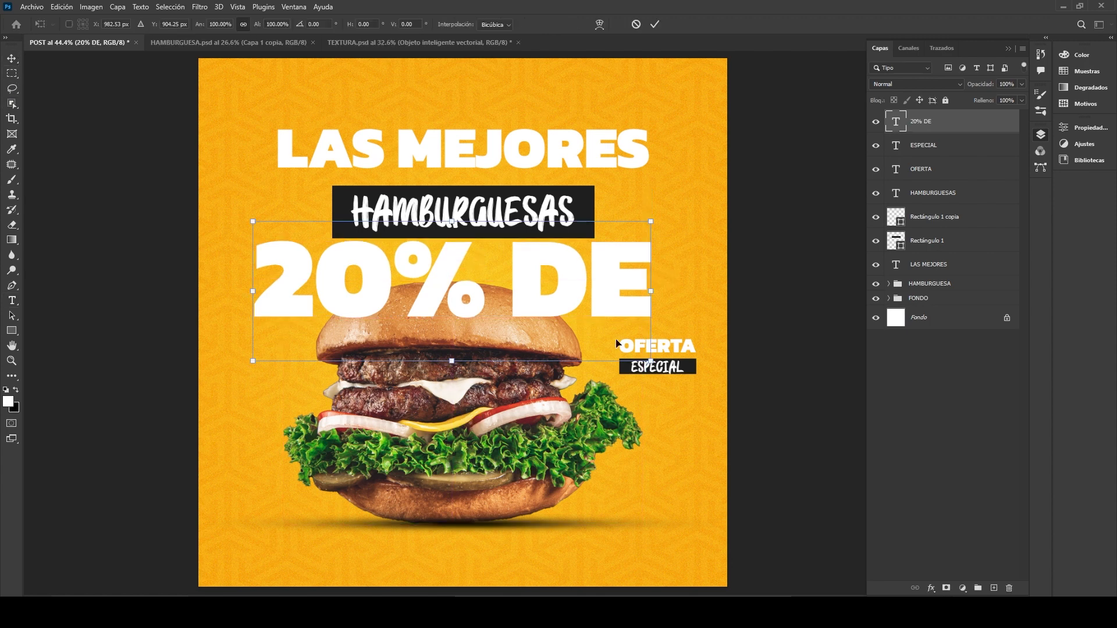
drag(651, 297, 261, 471)
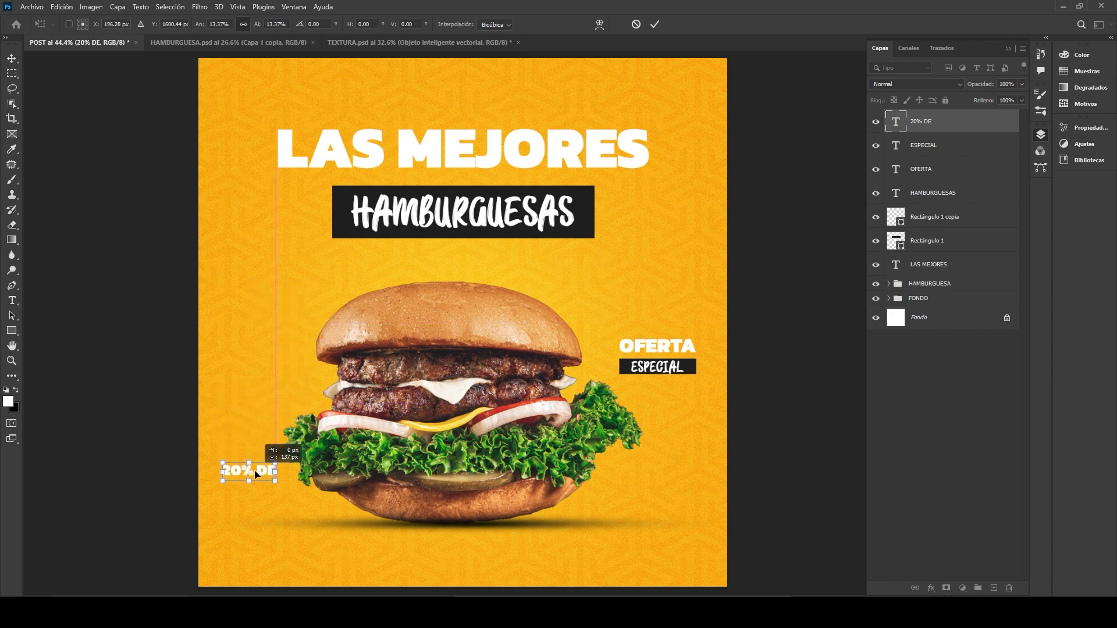
key(Return)
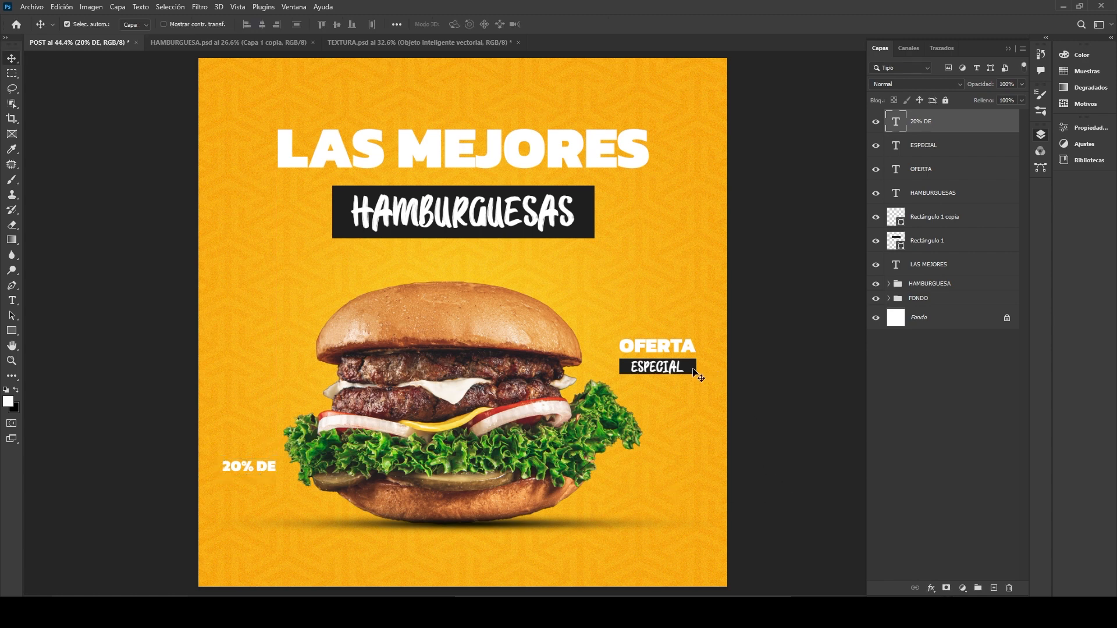
Duplicate the small dark rectangle behind "ESPECIAL" and place the copy just below the "20% DE" text
click(696, 369)
key(ctrl+j)
drag(681, 369, 285, 483)
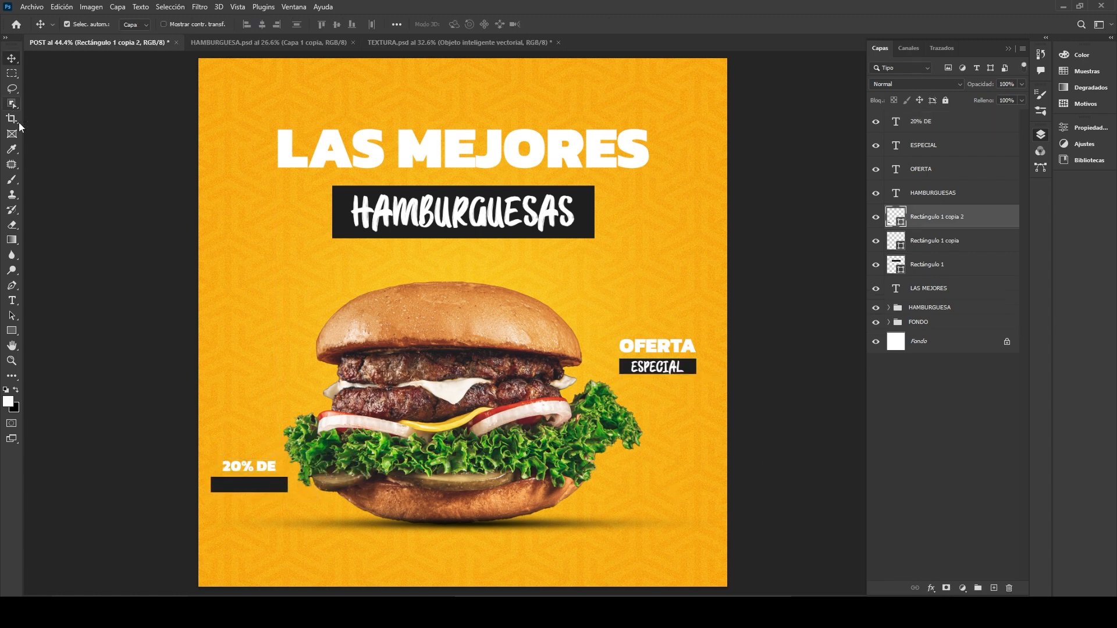
Add a separate white text line reading "DESCUENTO" in Kanit Black
click(12, 300)
click(225, 216)
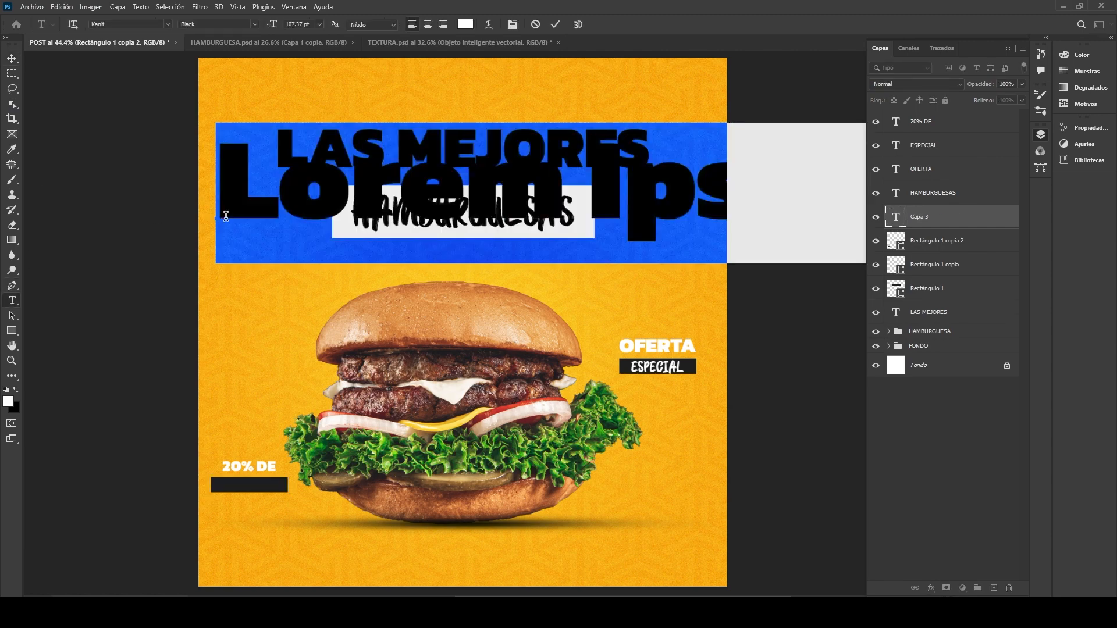
text(DESCUENT)
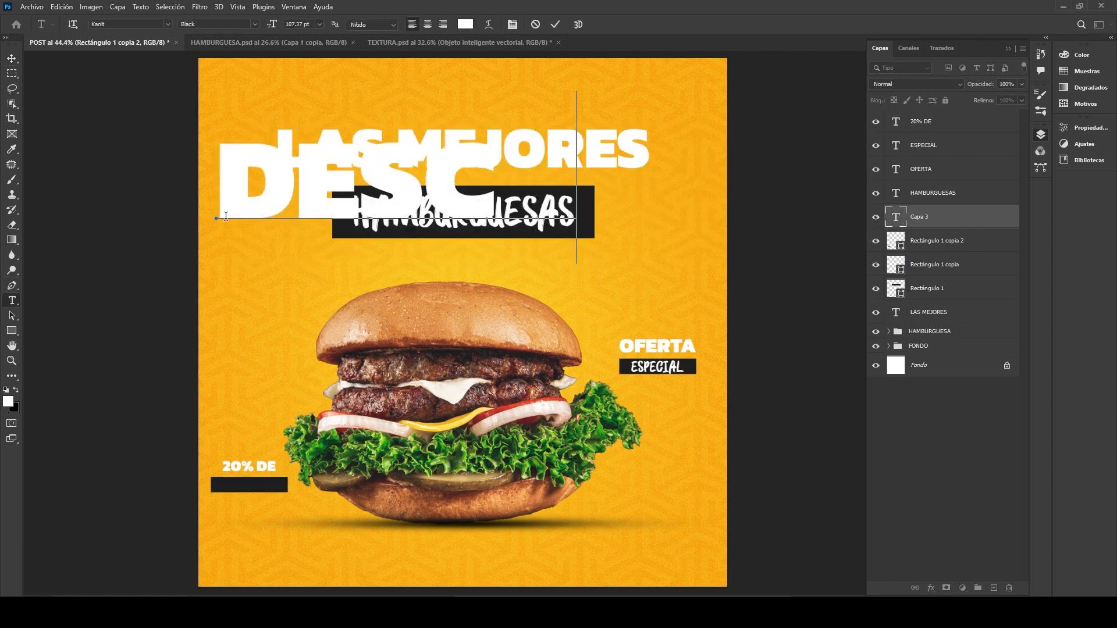
click(12, 58)
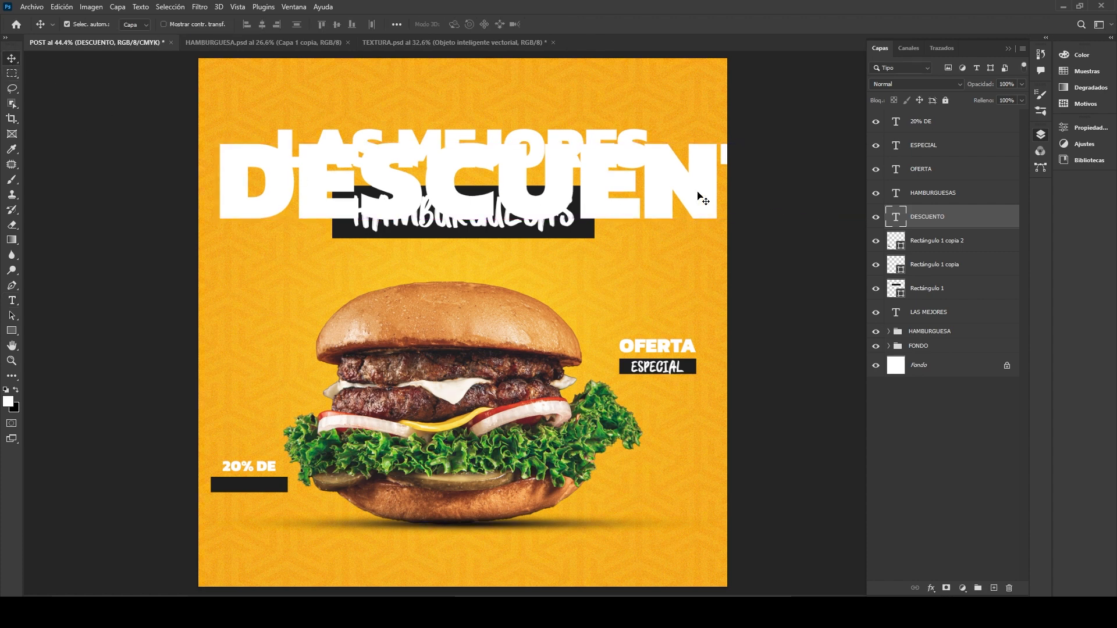
Scale the "DESCUENTO" text to 30.48% and move it above the left side of the burger
drag(698, 195, 573, 201)
key(ctrl+t)
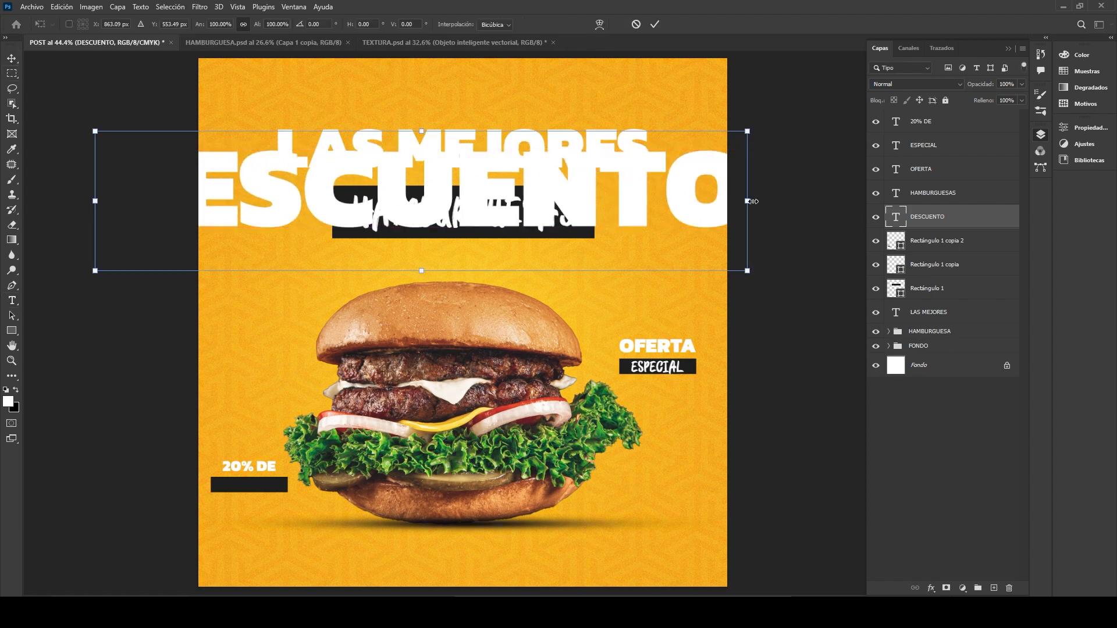
drag(750, 201, 405, 288)
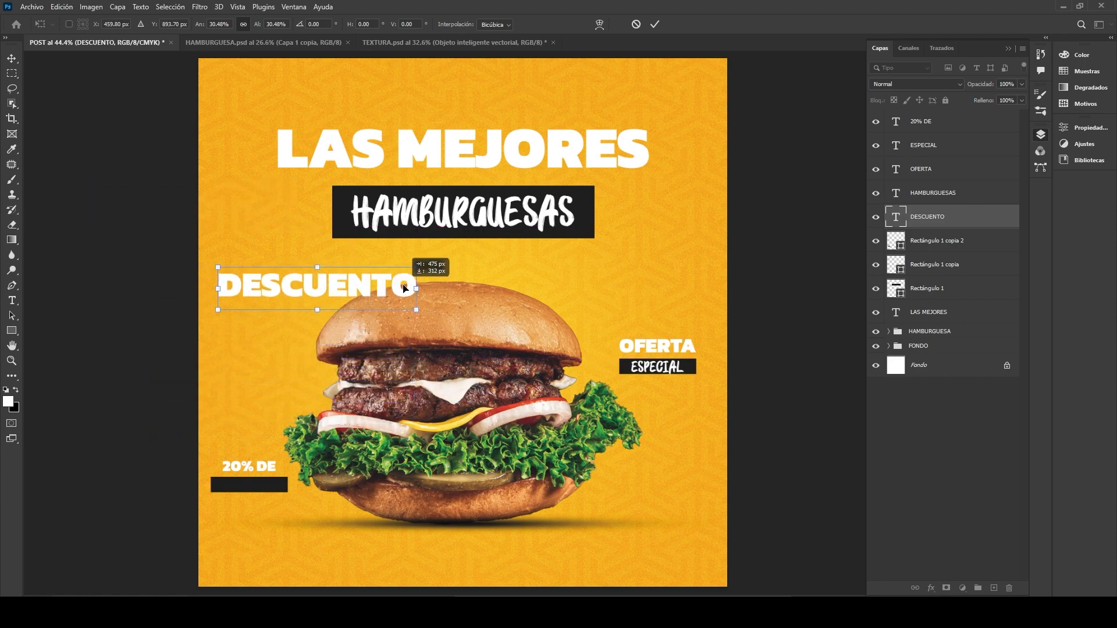
key(Return)
Change the font of the "DESCUENTO" text to BRUSHMOSH! Demo
double_click(351, 268)
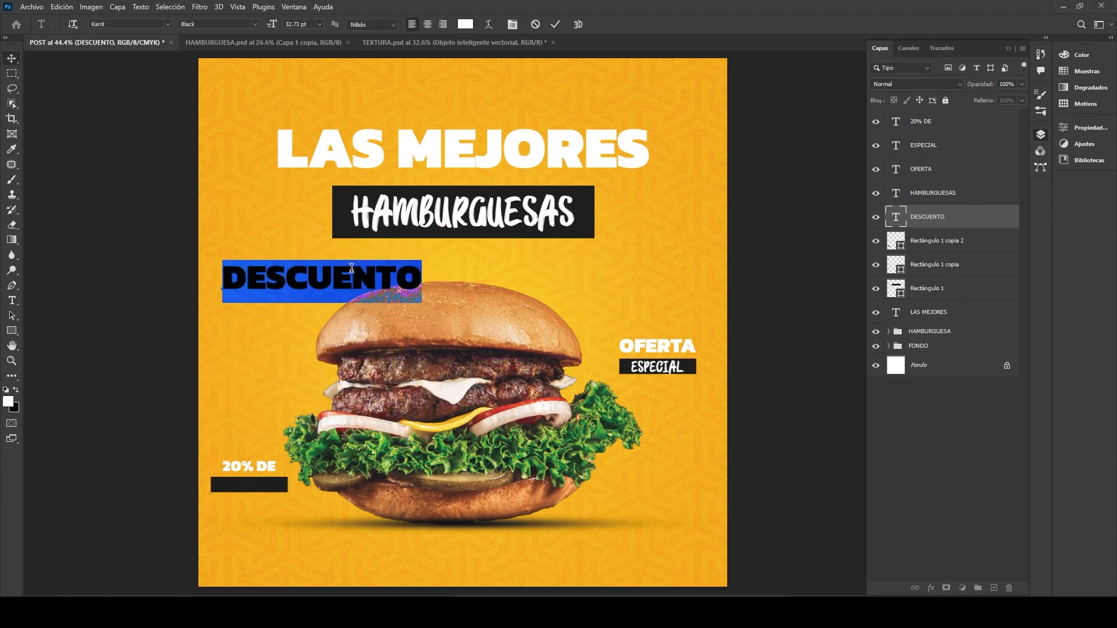
click(163, 26)
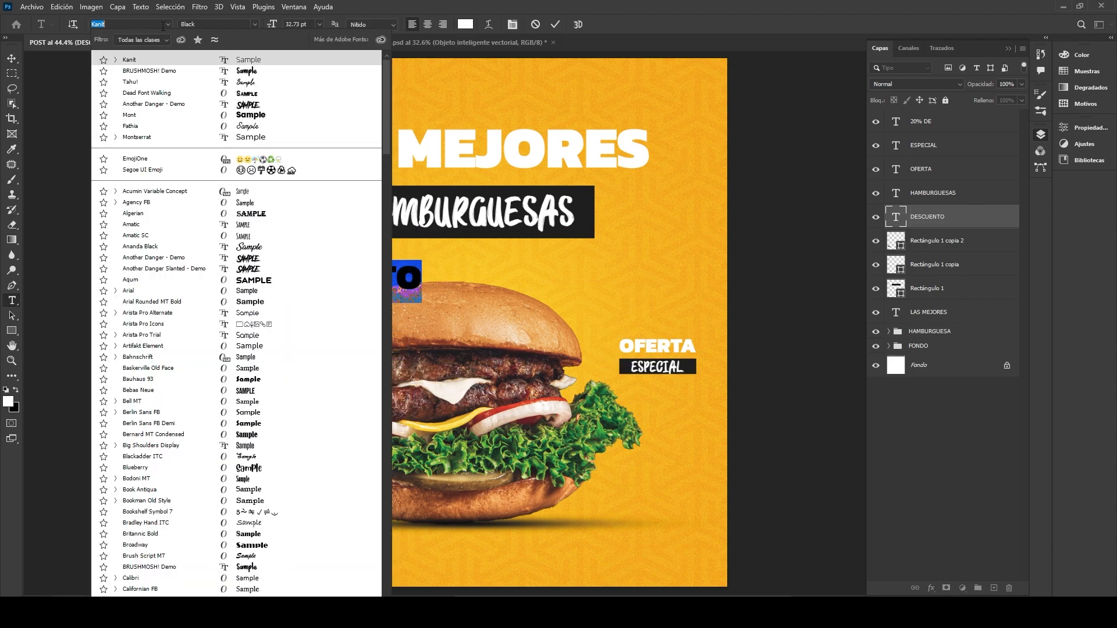
click(128, 73)
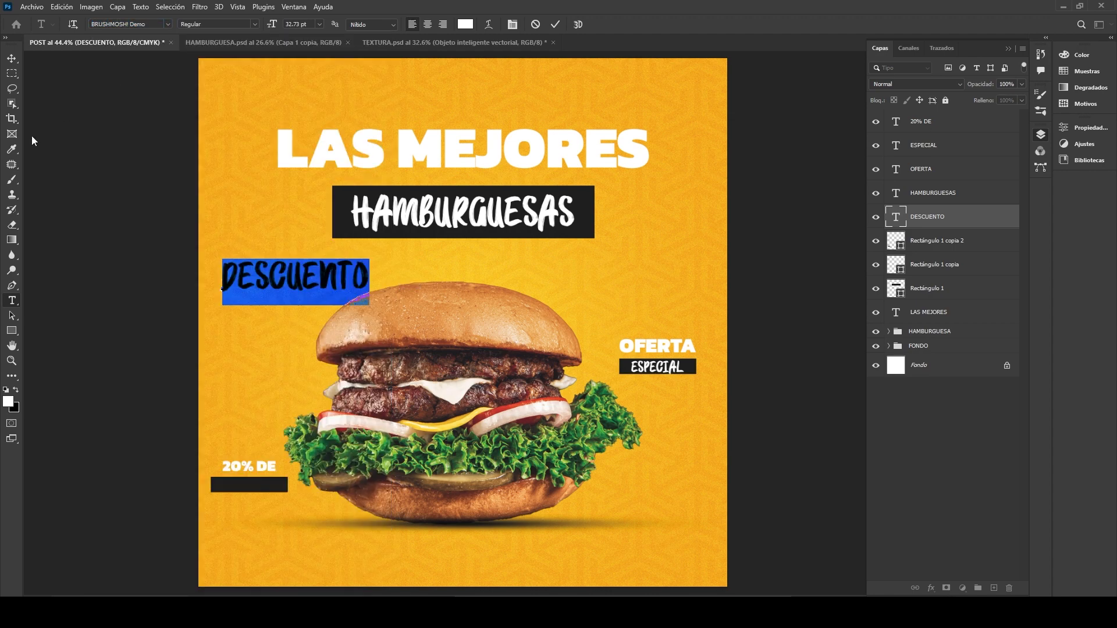
Scale the "DESCUENTO" text to 39.95% and center it over the dark rectangle below "20% DE"
click(12, 58)
drag(314, 278, 265, 488)
key(ctrl+t)
key(Down)
key(Down)
key(Up)
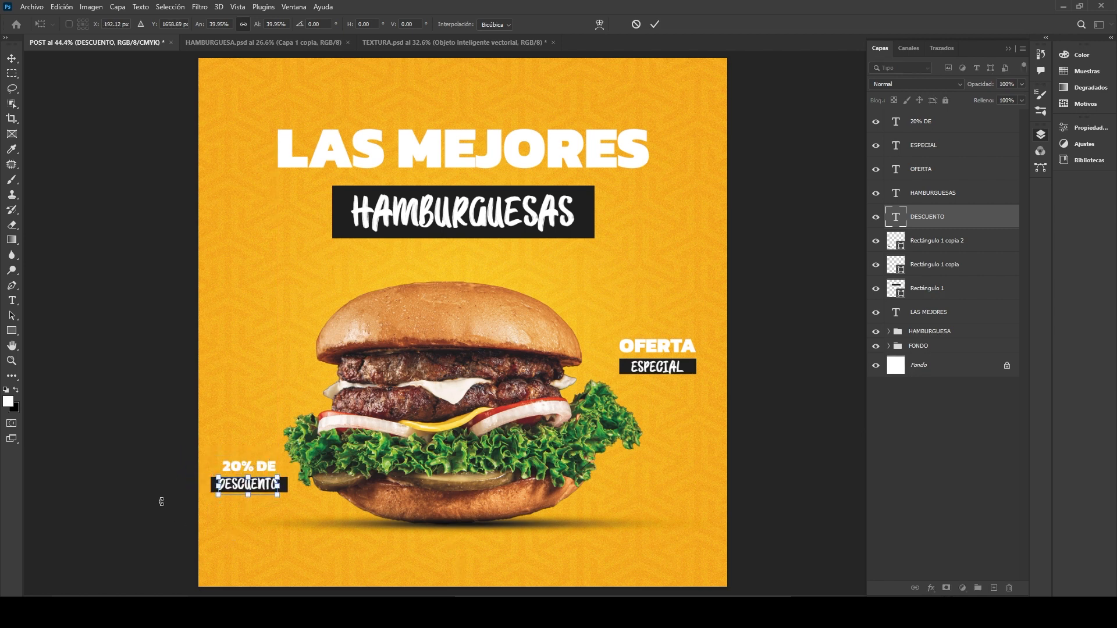
key(Return)
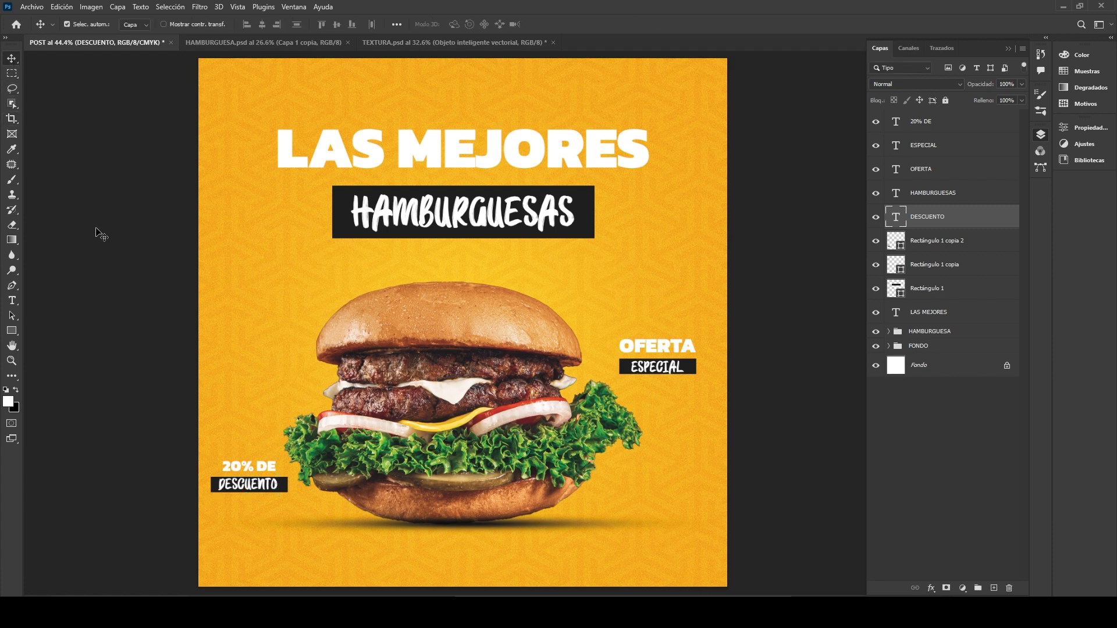
Enlarge the "20% DE" text to 122.11% and keep it centered just above the "DESCUENTO" rectangle
click(267, 470)
double_click(265, 468)
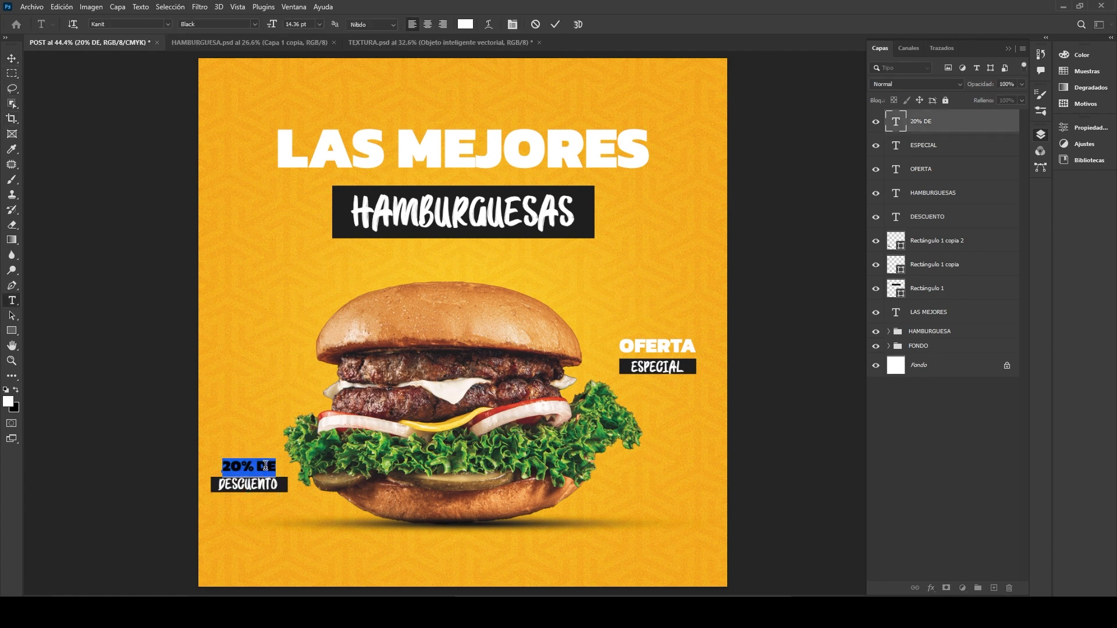
click(10, 64)
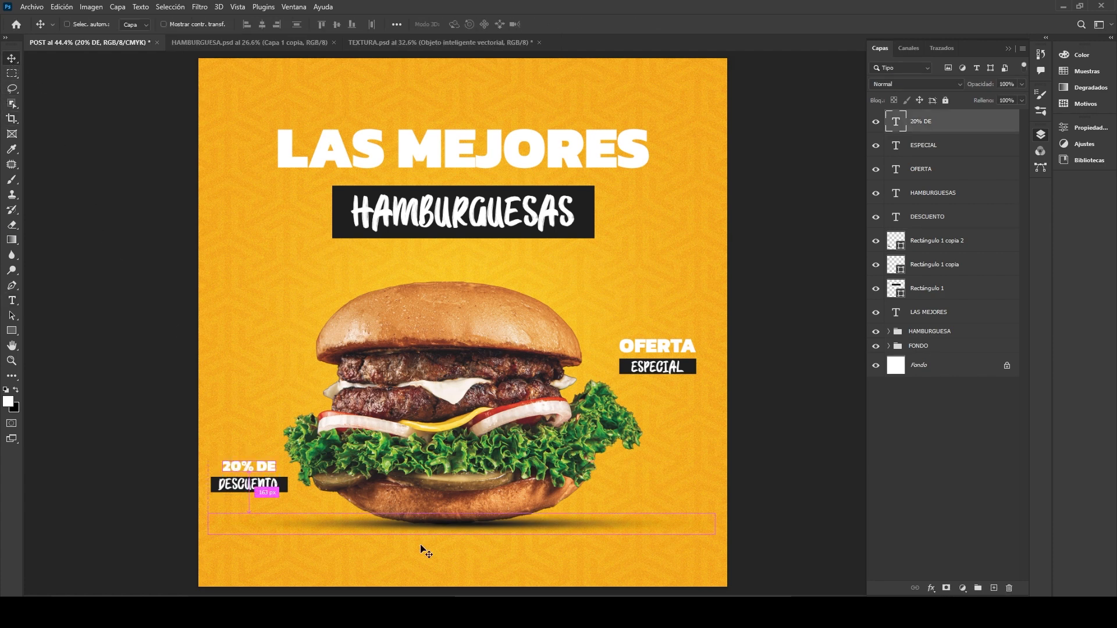
key(ctrl+t)
mouse_move(275, 468)
mouse_down()
mouse_move(287, 467)
mouse_move(256, 471)
mouse_up()
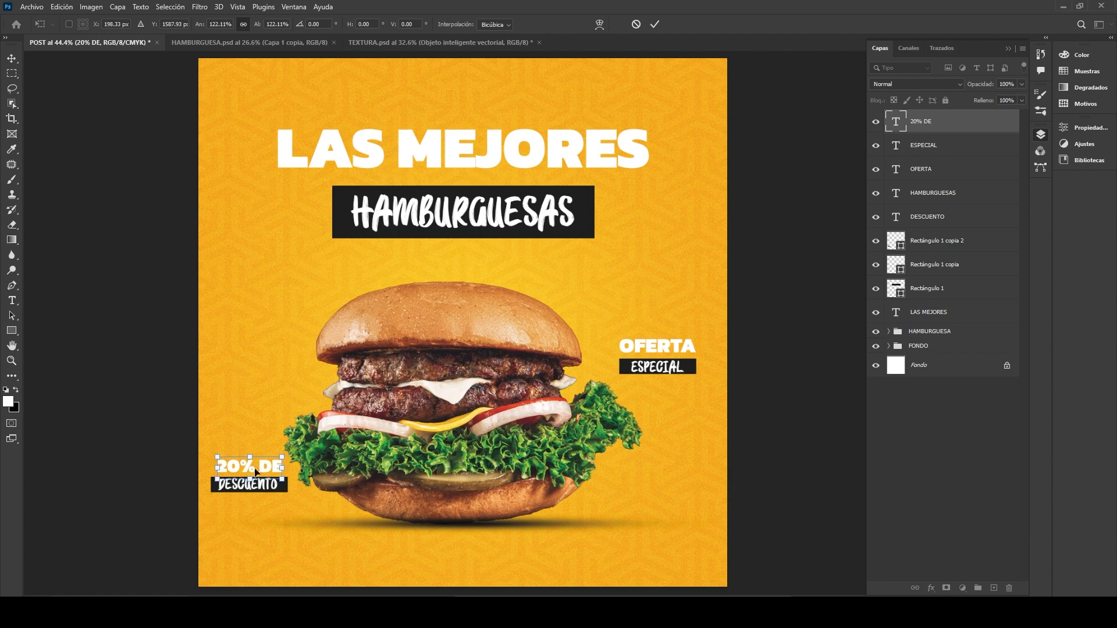
key(Return)
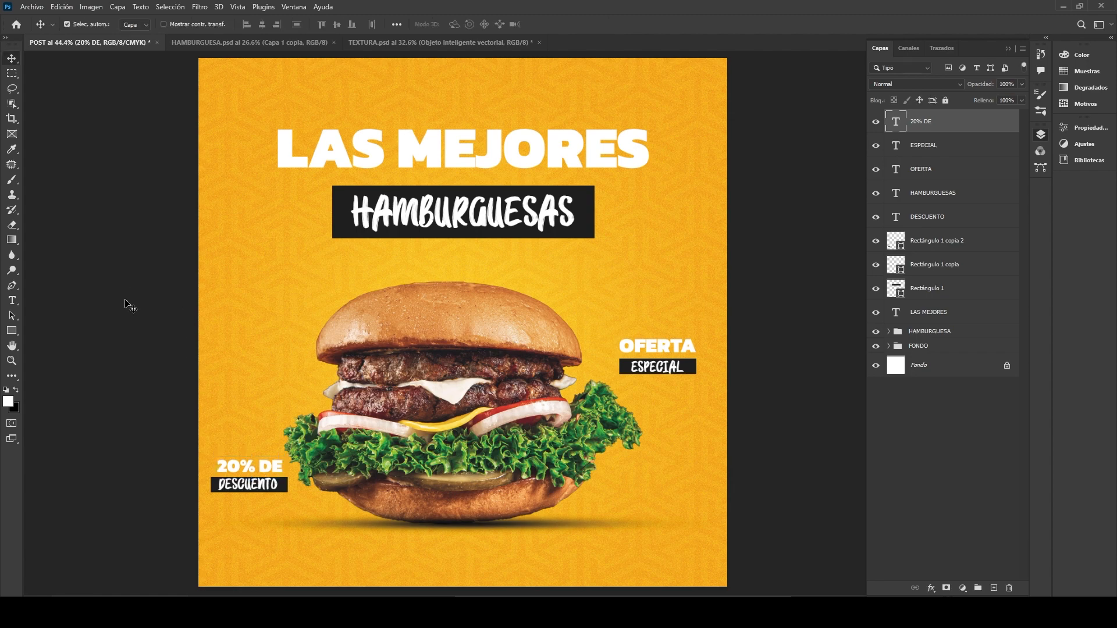
Examine the overall composition of the post, including the headline, burger and both offer labels
click(162, 430)
scroll(193, 477, up, 1)
scroll(375, 370, down, 1)
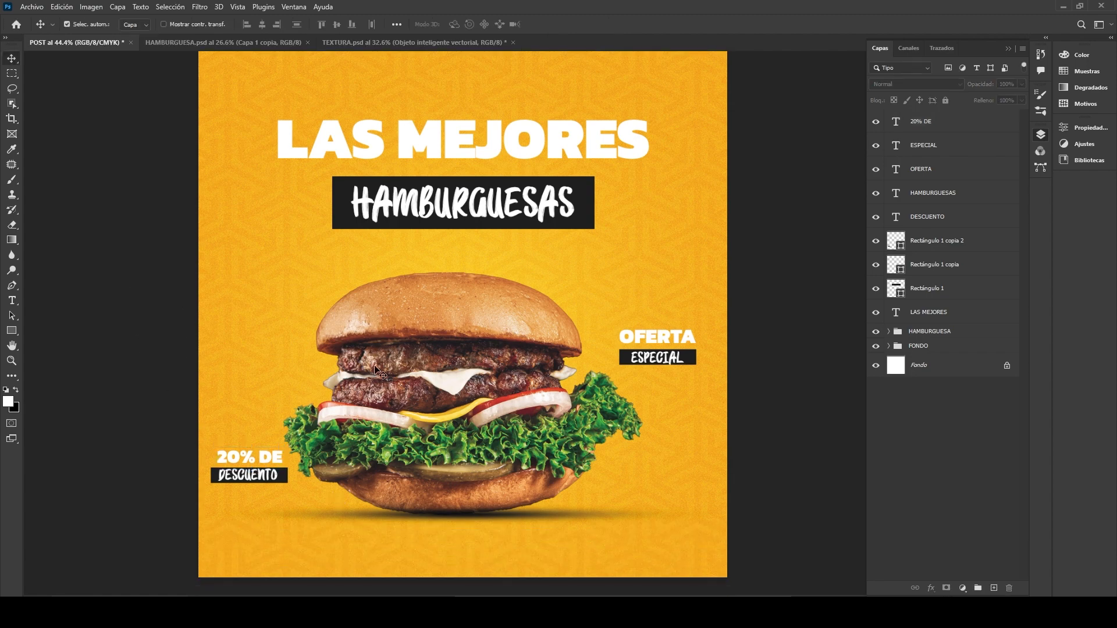
scroll(417, 331, down, 1)
scroll(417, 337, up, 1)
scroll(416, 338, up, 2)
scroll(416, 338, down, 1)
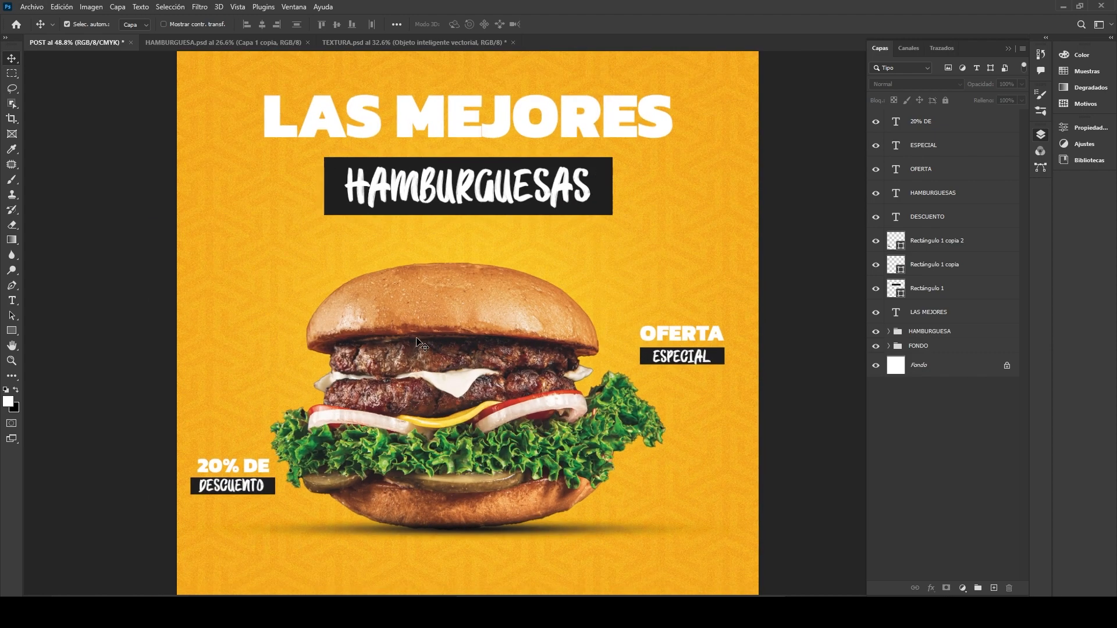
scroll(416, 338, up, 2)
scroll(416, 338, down, 1)
scroll(417, 343, down, 1)
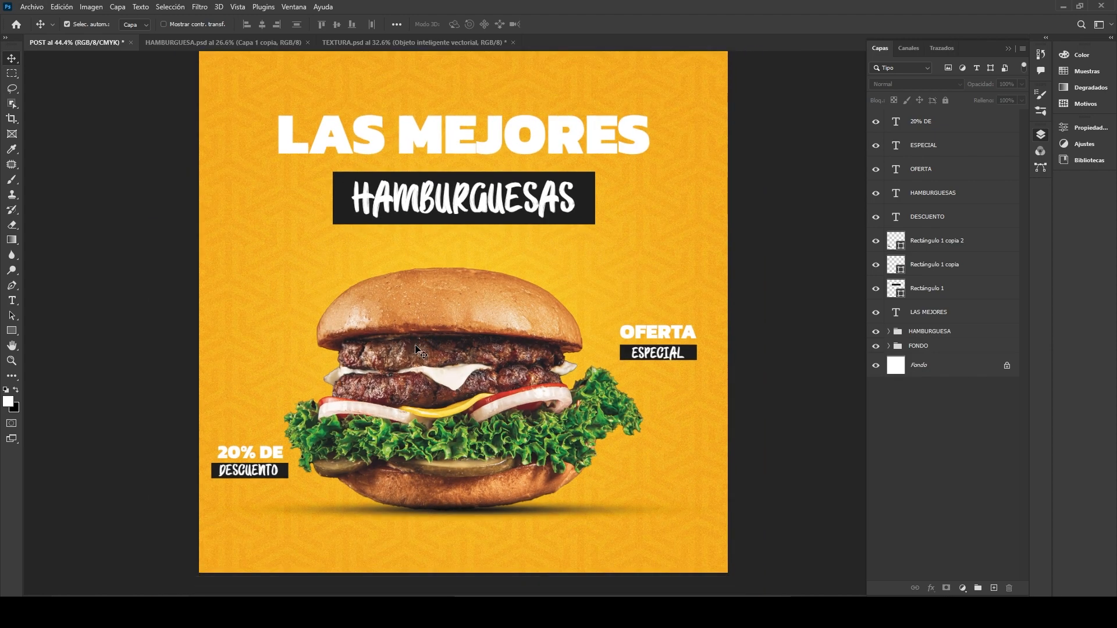
Group the text layers with their dark rectangles and move the LAS MEJORES layer into the same group
click(943, 130)
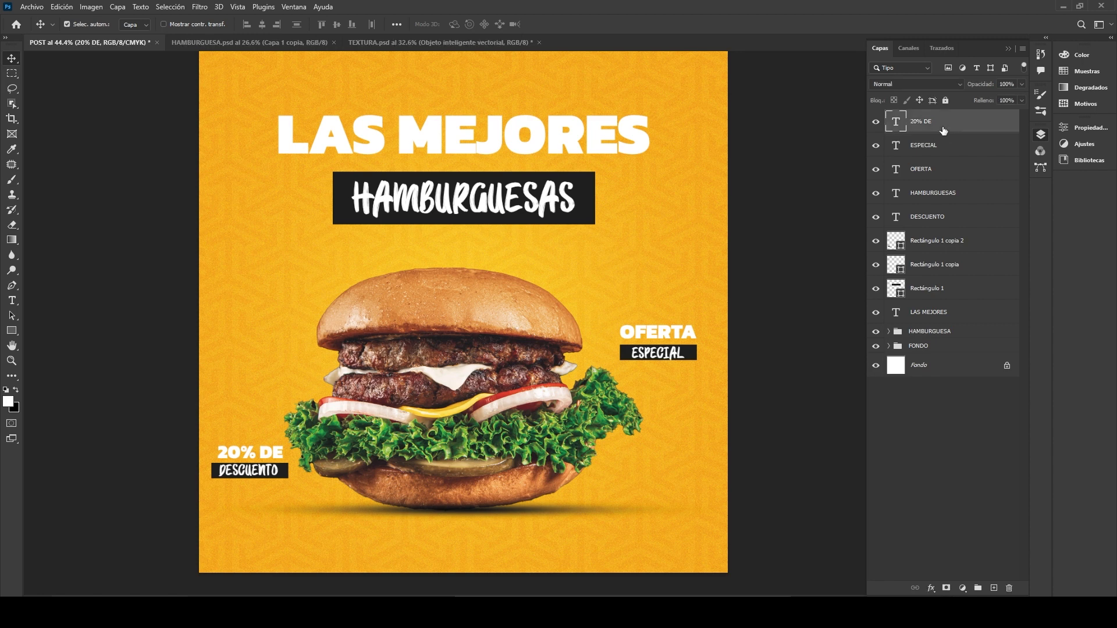
shift+click(942, 224)
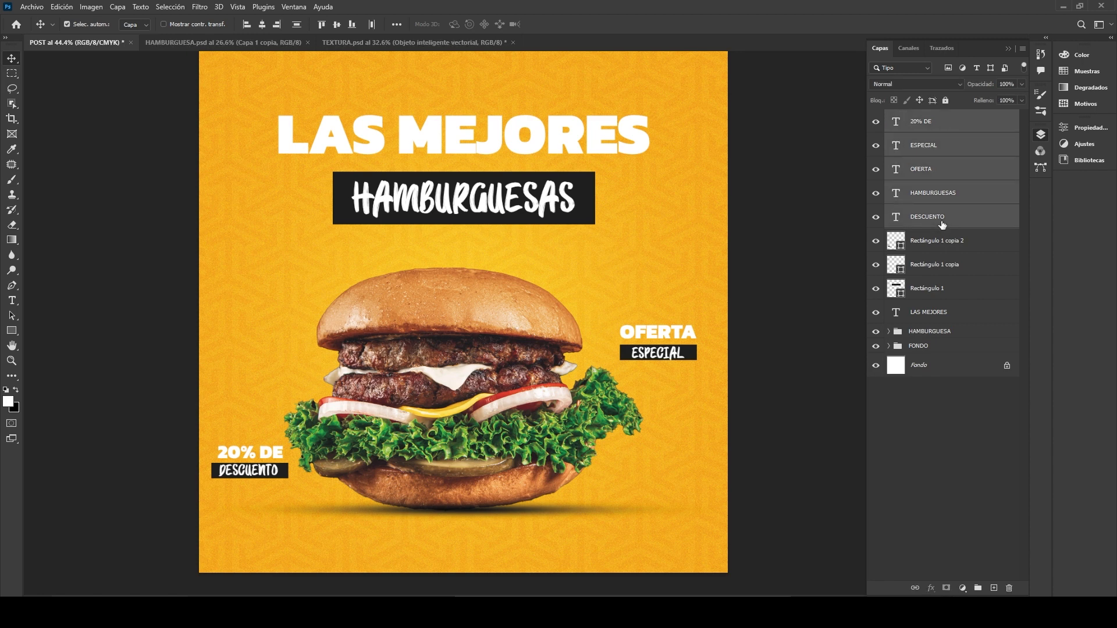
click(938, 290)
shift+click(938, 127)
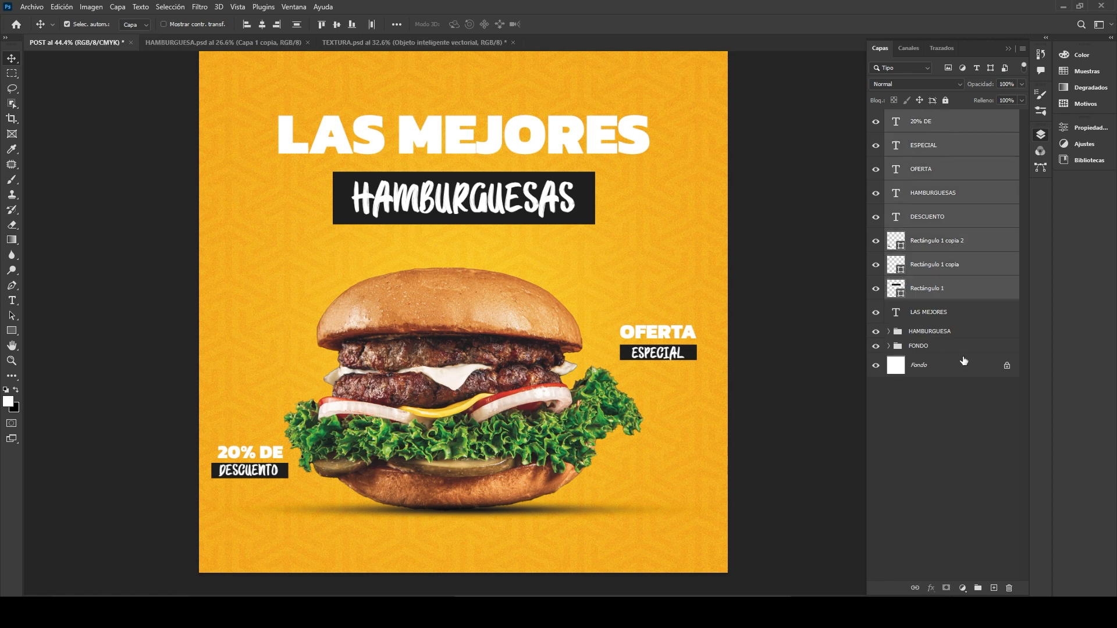
click(977, 589)
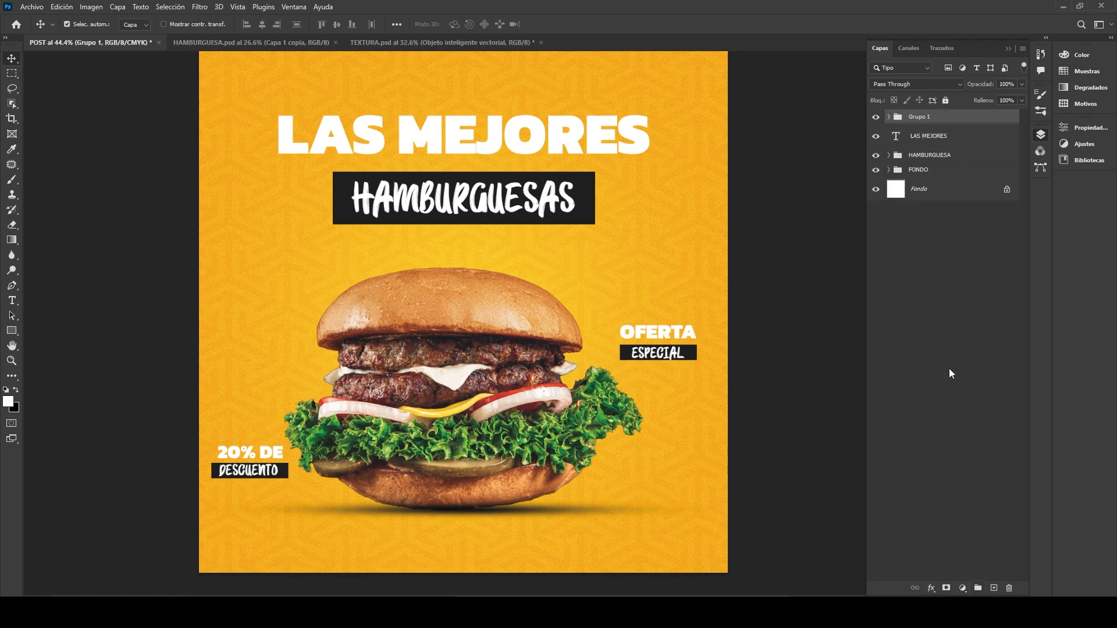
drag(942, 141, 938, 117)
Rename the new text group as TEXTO
double_click(920, 117)
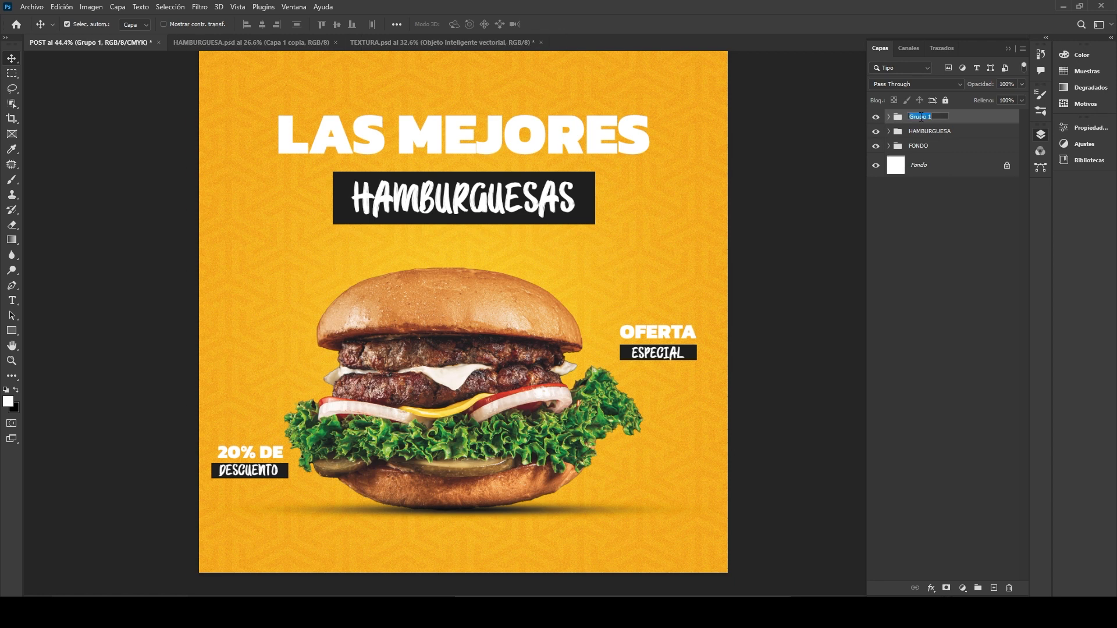
text(TEXTO)
key(Return)
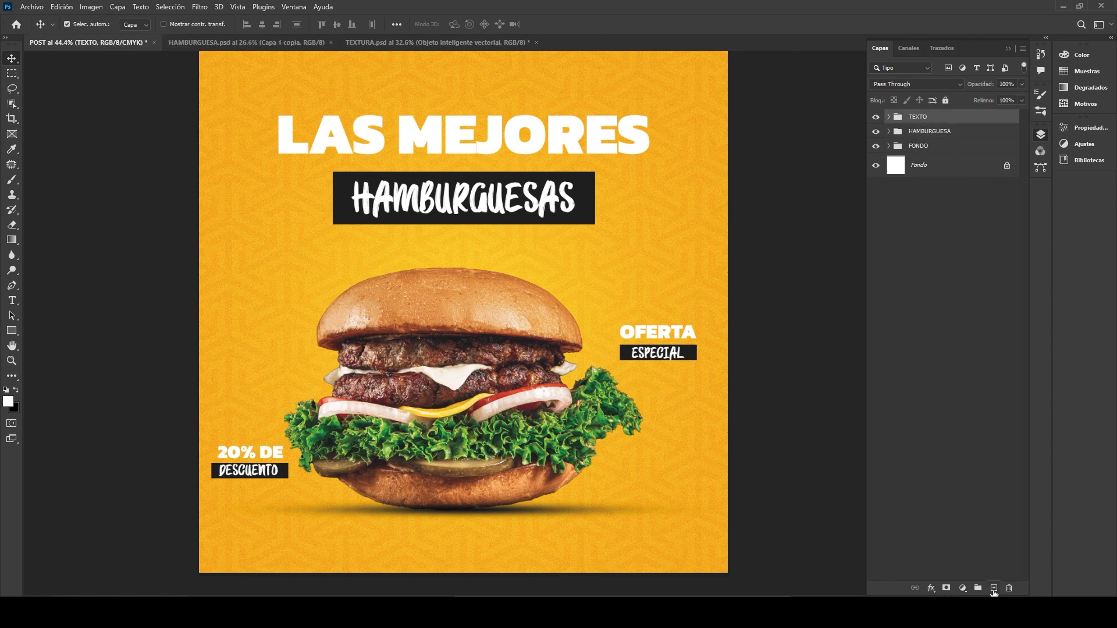
Add an empty layer above the TEXTO group and set up the Circular definido brush with 100% smoothing
click(993, 588)
click(13, 177)
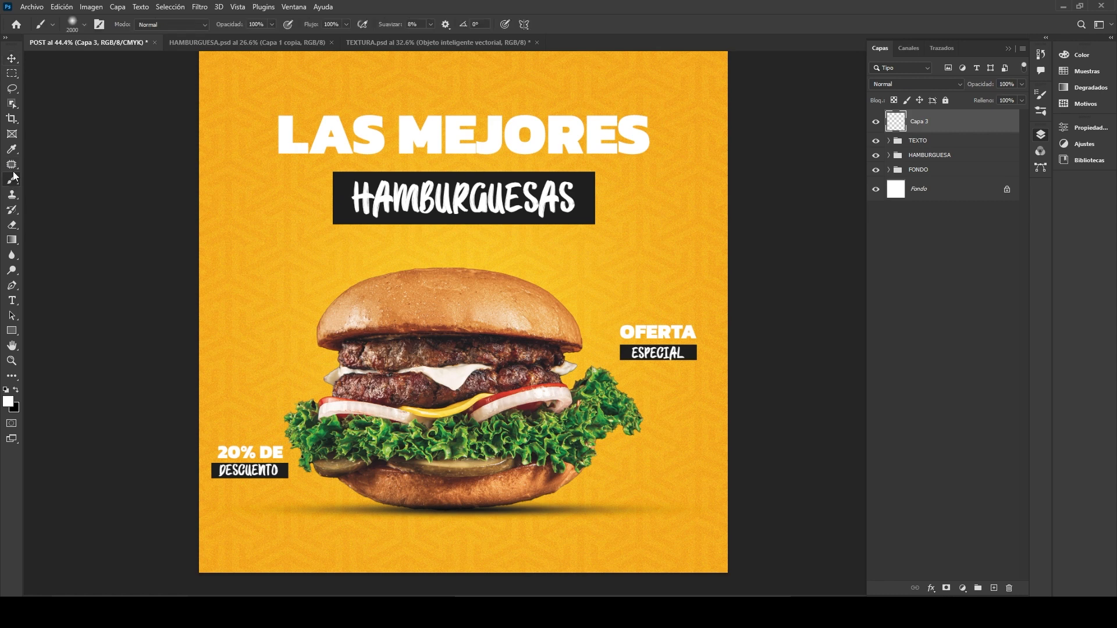
click(83, 23)
click(82, 200)
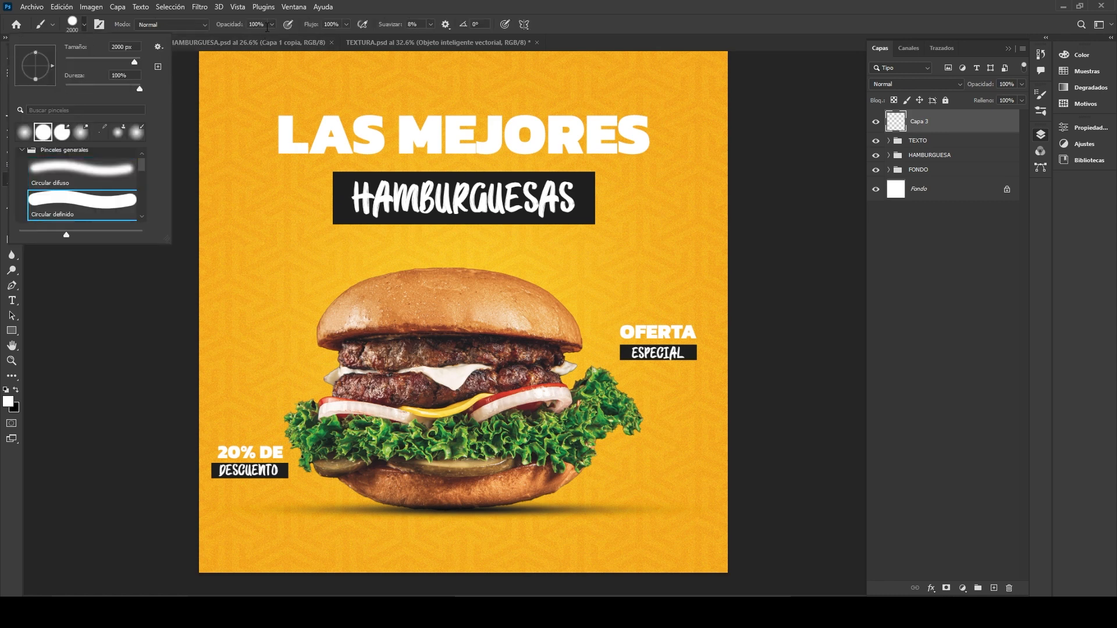
click(431, 24)
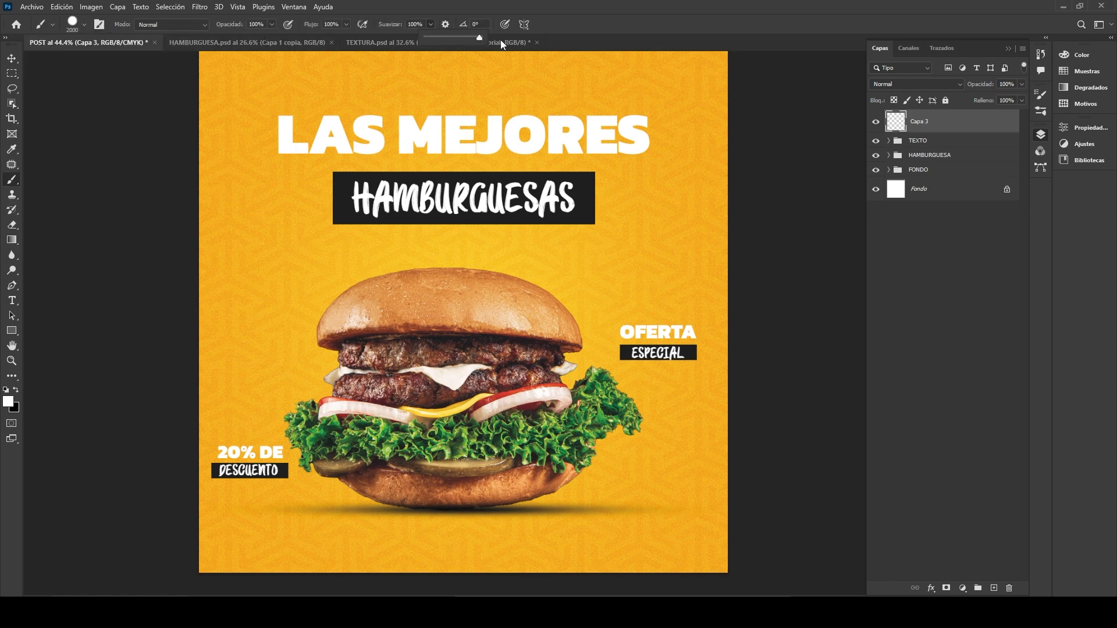
Set the brush size to 12 px
click(85, 24)
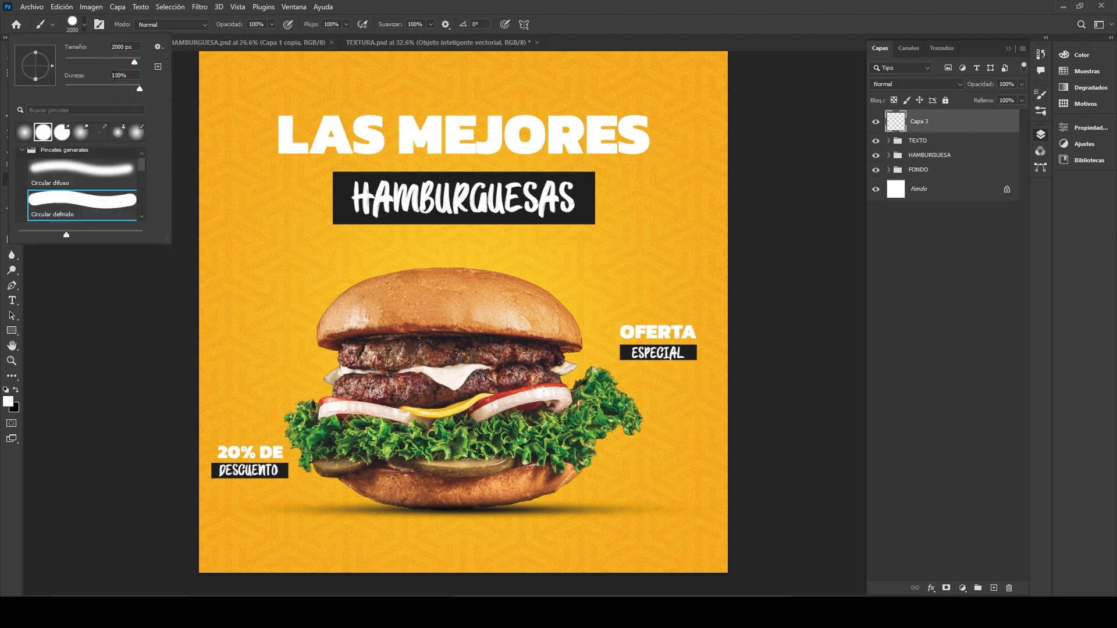
click(71, 59)
double_click(122, 47)
text(12)
key(Return)
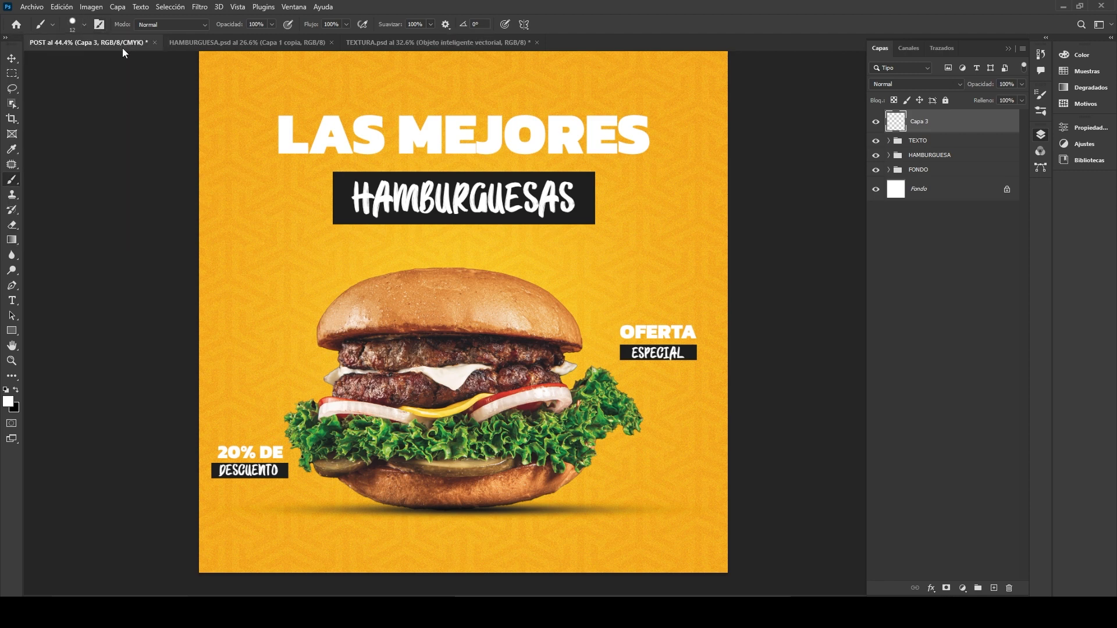
Paint a white curved arrow beside the lettuce, pointing up to the OFERTA ESPECIAL label
scroll(601, 432, up, 3)
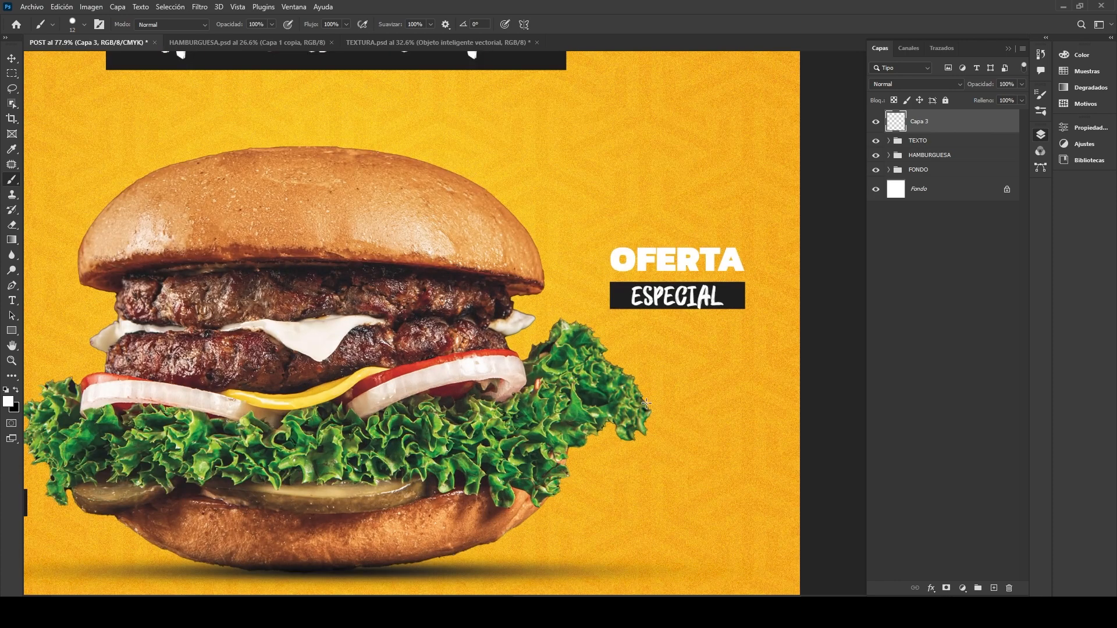
mouse_move(614, 477)
mouse_down()
mouse_move(655, 452)
mouse_move(679, 402)
mouse_move(685, 337)
mouse_up()
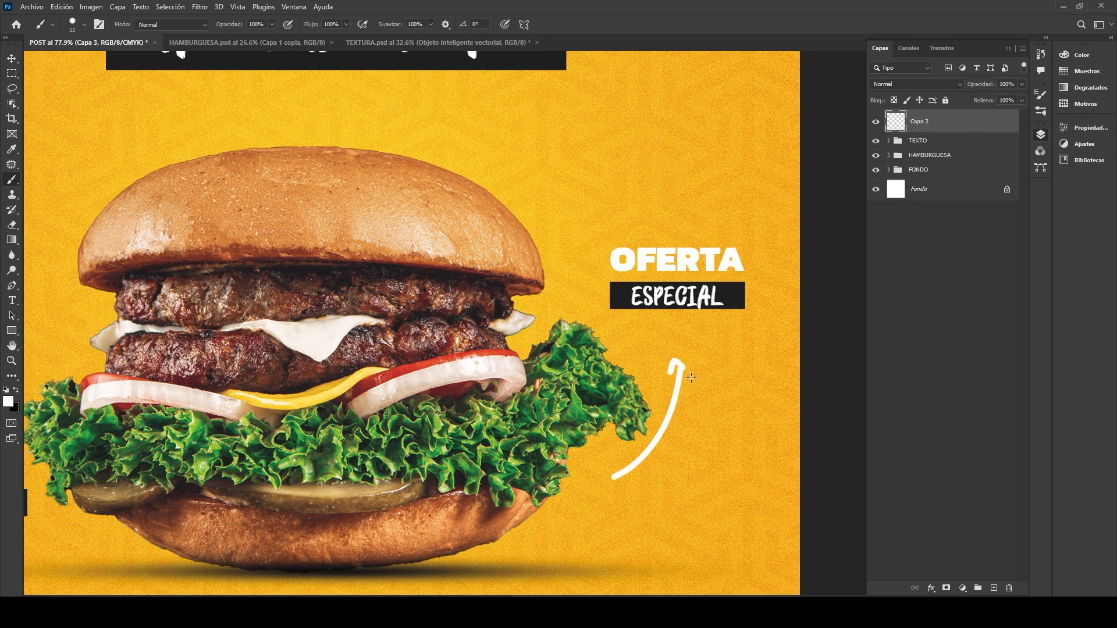
key(ctrl+z)
Paint a white curved arrow from the cheese edge of the burger down to the 20% DE DESCUENTO label
scroll(687, 369, down, 3)
scroll(669, 375, left, 6)
scroll(419, 417, right, 2)
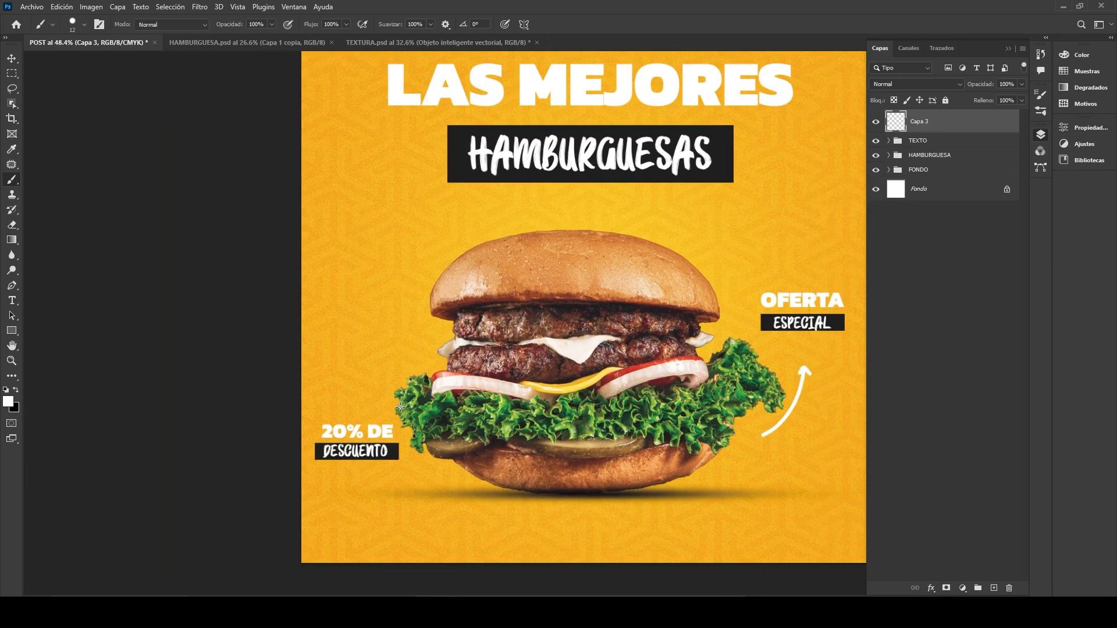
scroll(384, 415, up, 3)
mouse_move(466, 313)
mouse_down()
mouse_move(340, 330)
mouse_move(325, 371)
mouse_move(329, 413)
mouse_move(420, 313)
mouse_move(362, 340)
mouse_move(367, 380)
mouse_up()
key(ctrl+z)
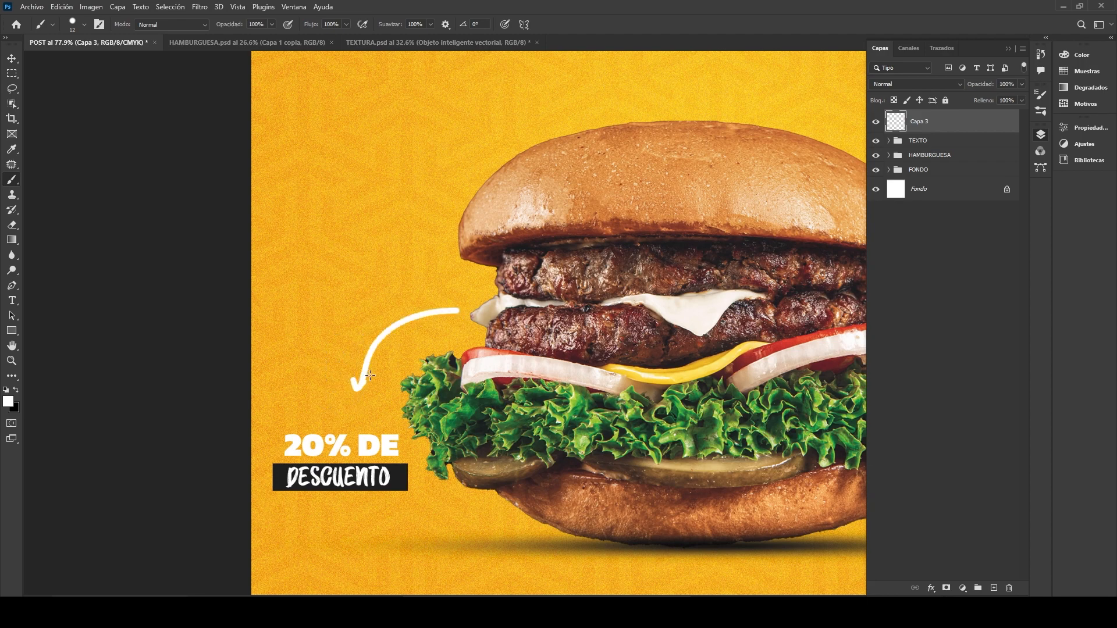
key(ctrl+z)
Paint a white curved accent stroke and a short dash along the left edge of the top bun
scroll(374, 377, down, 6)
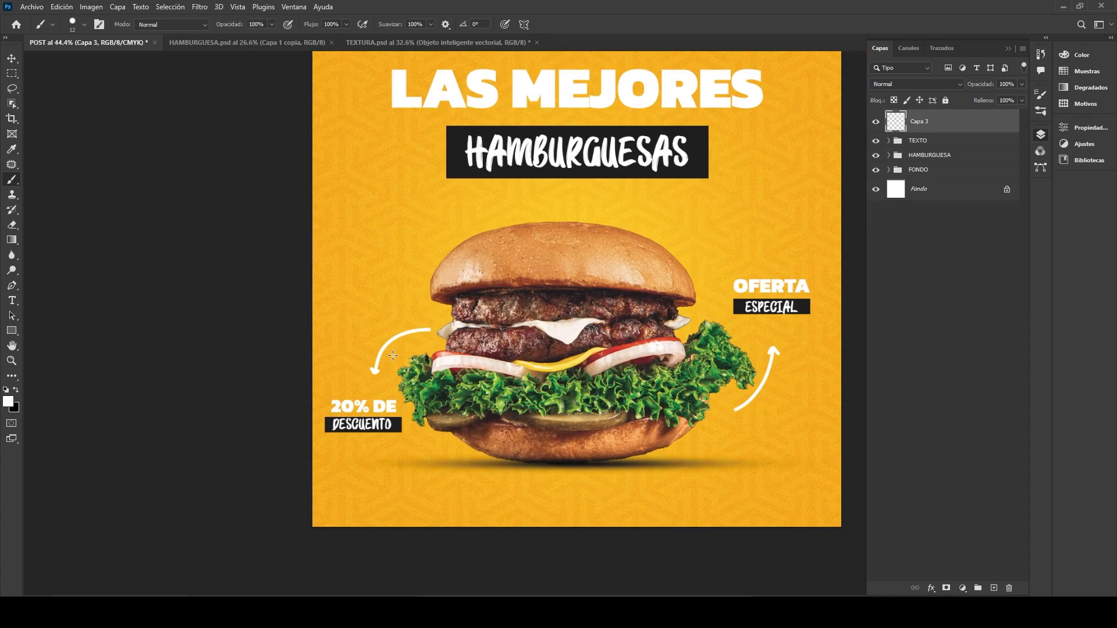
scroll(379, 262, right, 3)
scroll(381, 239, up, 7)
scroll(358, 305, up, 2)
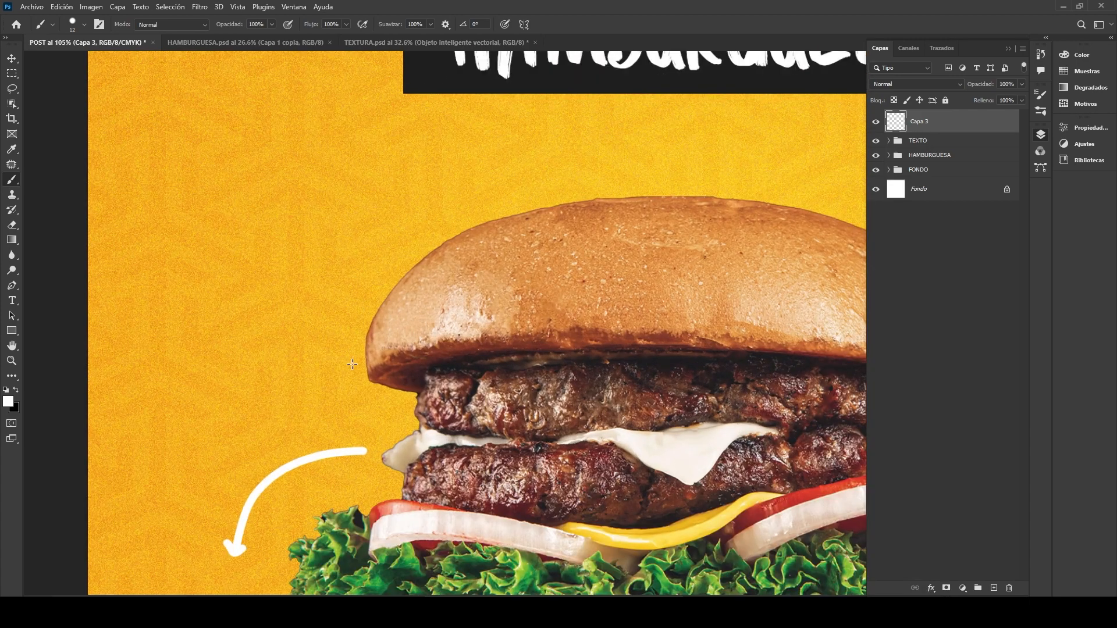
scroll(357, 279, down, 2)
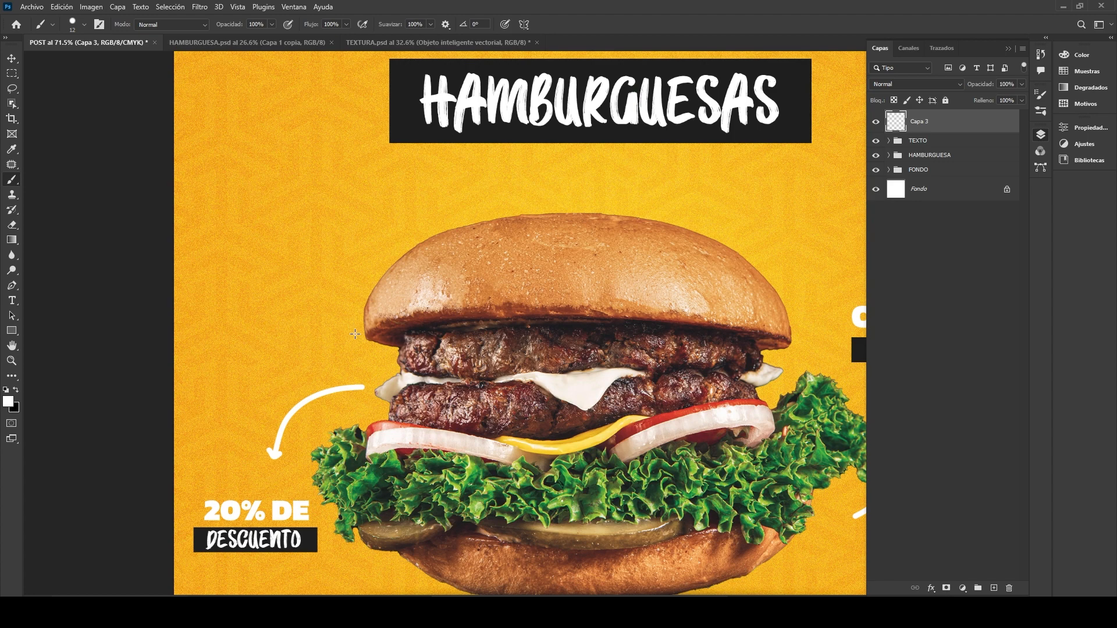
mouse_move(355, 334)
mouse_down()
mouse_move(365, 263)
mouse_move(398, 234)
mouse_move(446, 221)
mouse_up()
Paint a matching short dash and curved accent stroke along the right edge of the top bun
scroll(566, 250, right, 4)
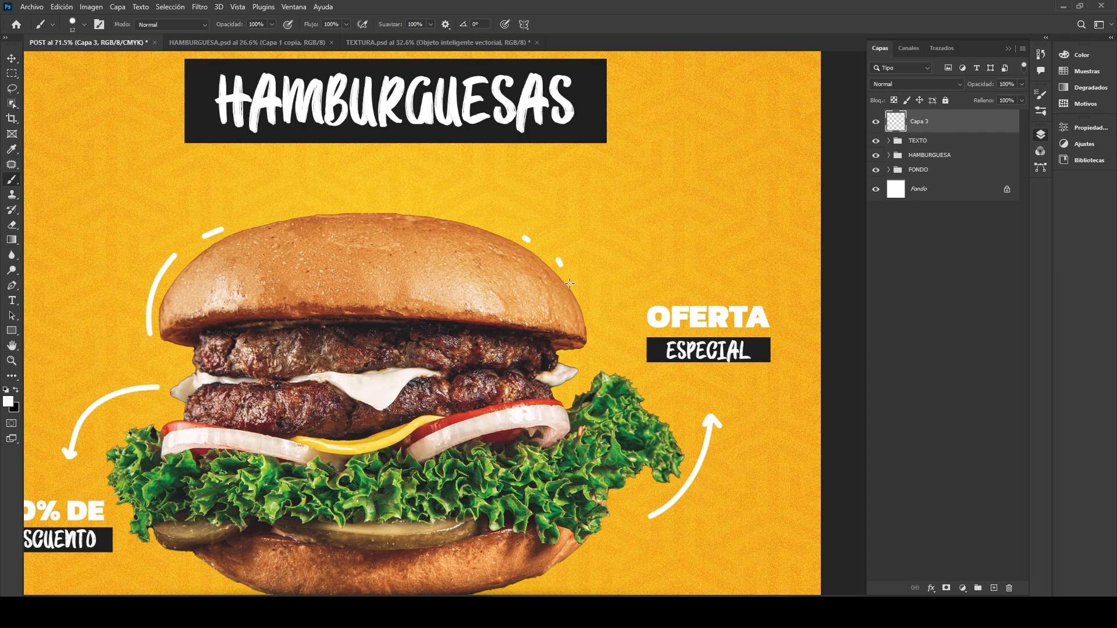
key(ctrl+z)
scroll(576, 276, down, 5)
scroll(576, 271, up, 5)
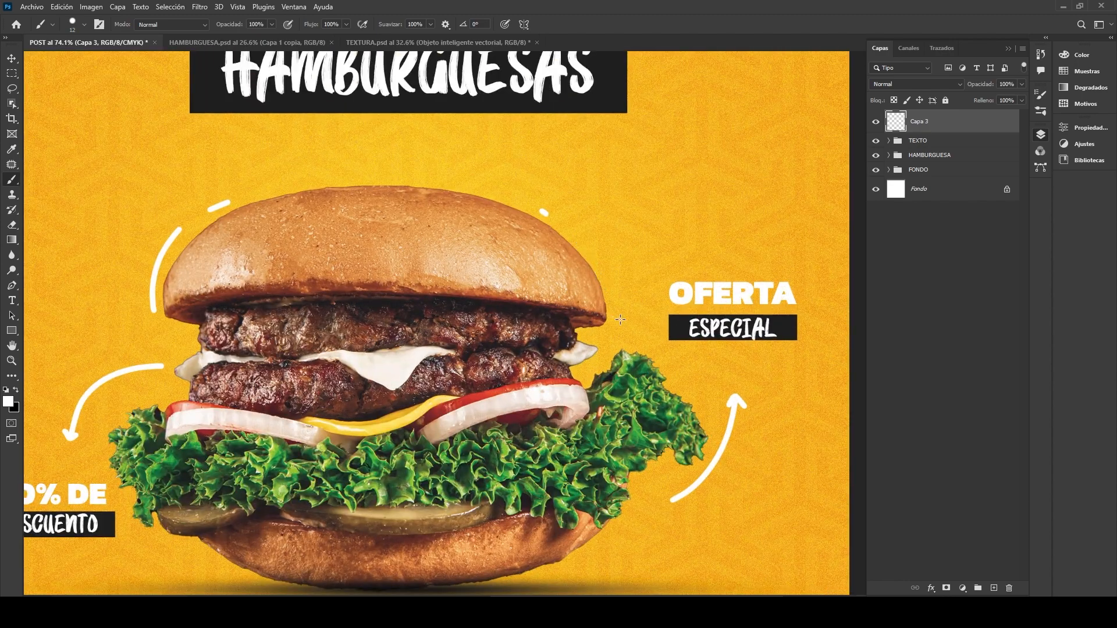
scroll(579, 248, down, 4)
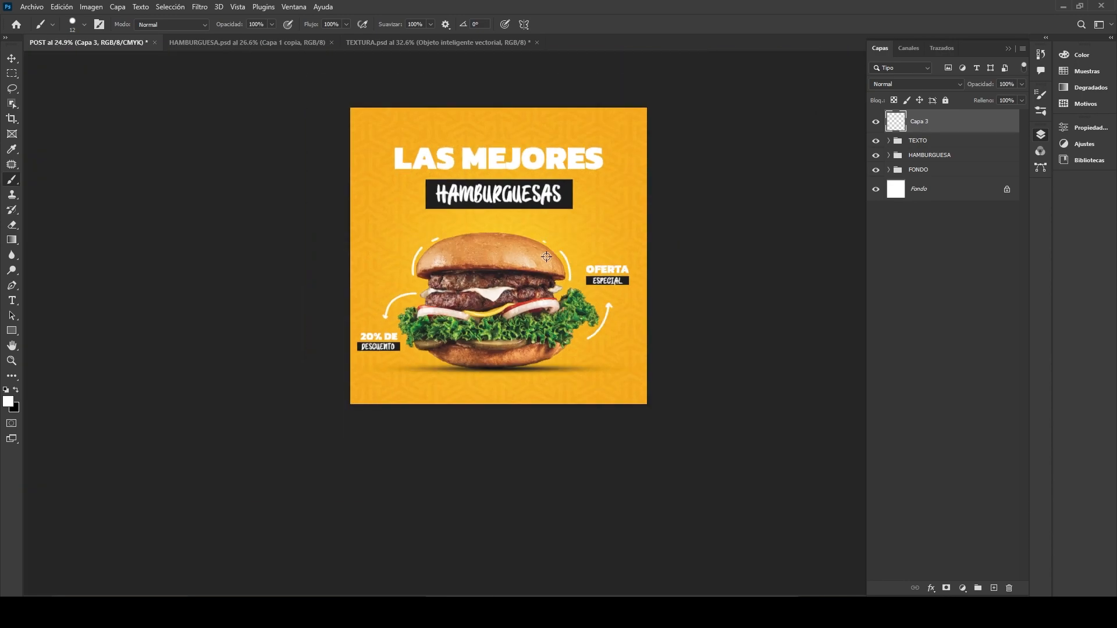
scroll(550, 253, up, 3)
scroll(550, 253, down, 3)
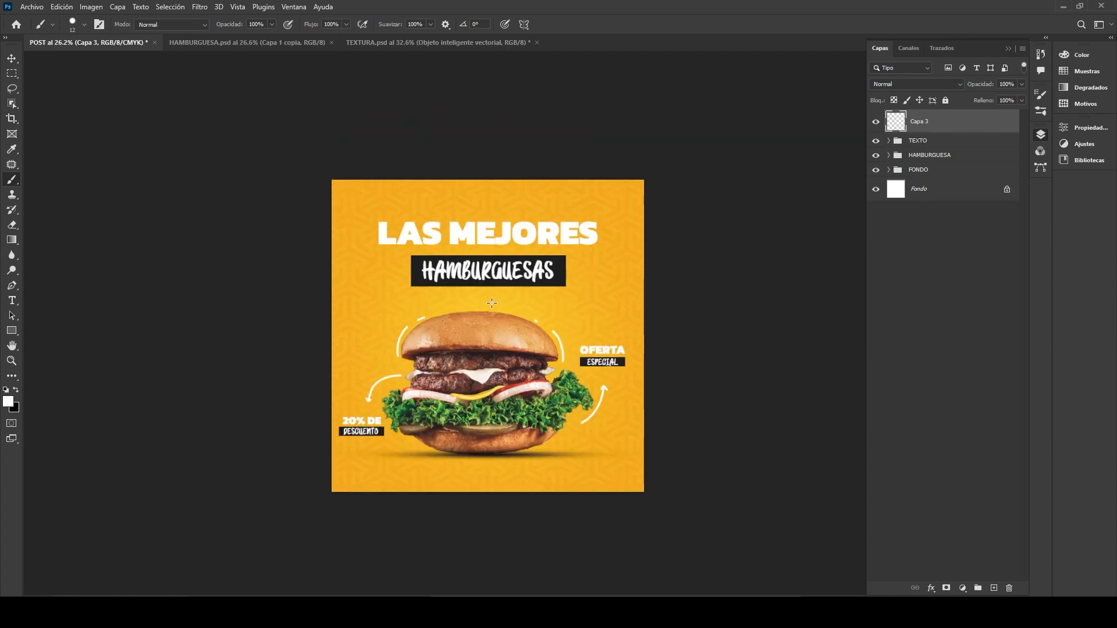
scroll(496, 329, up, 2)
scroll(497, 329, down, 1)
scroll(497, 330, up, 2)
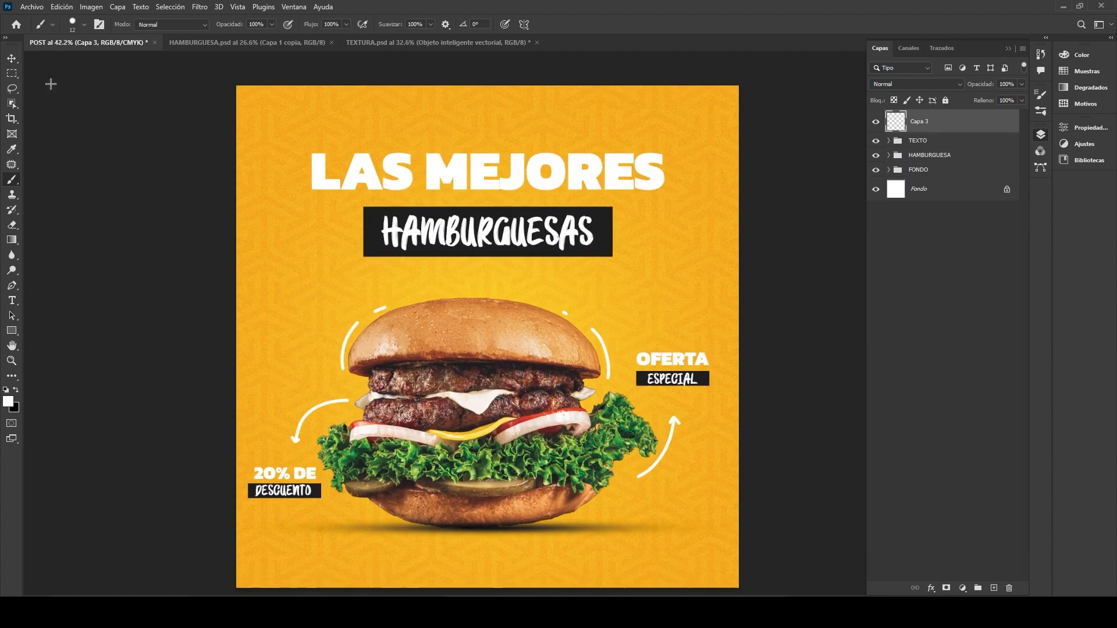
click(11, 59)
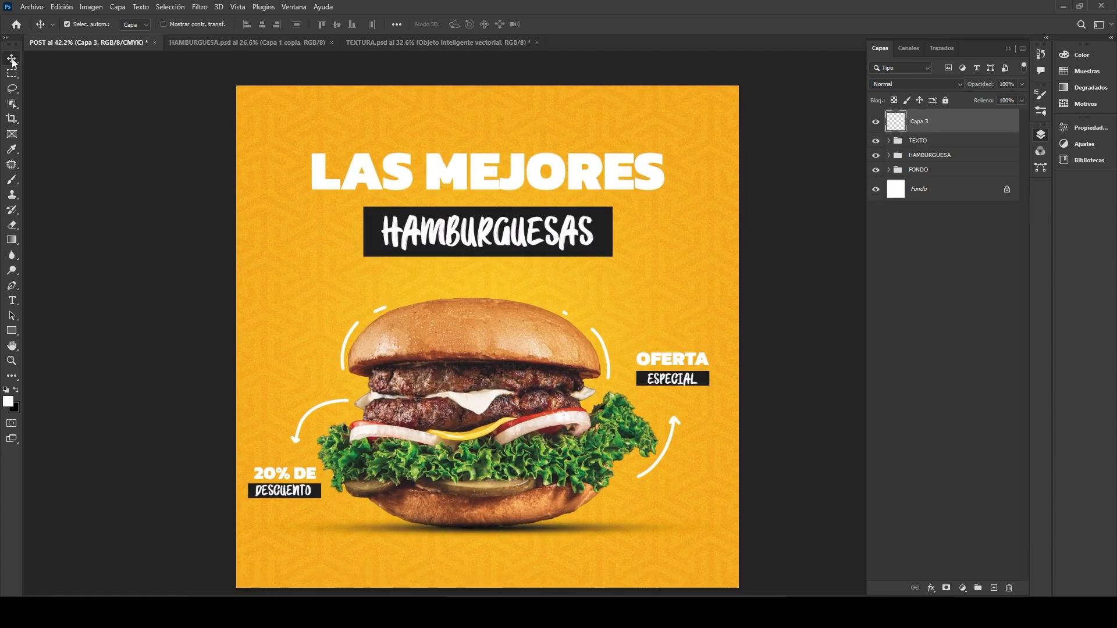
right_click(968, 128)
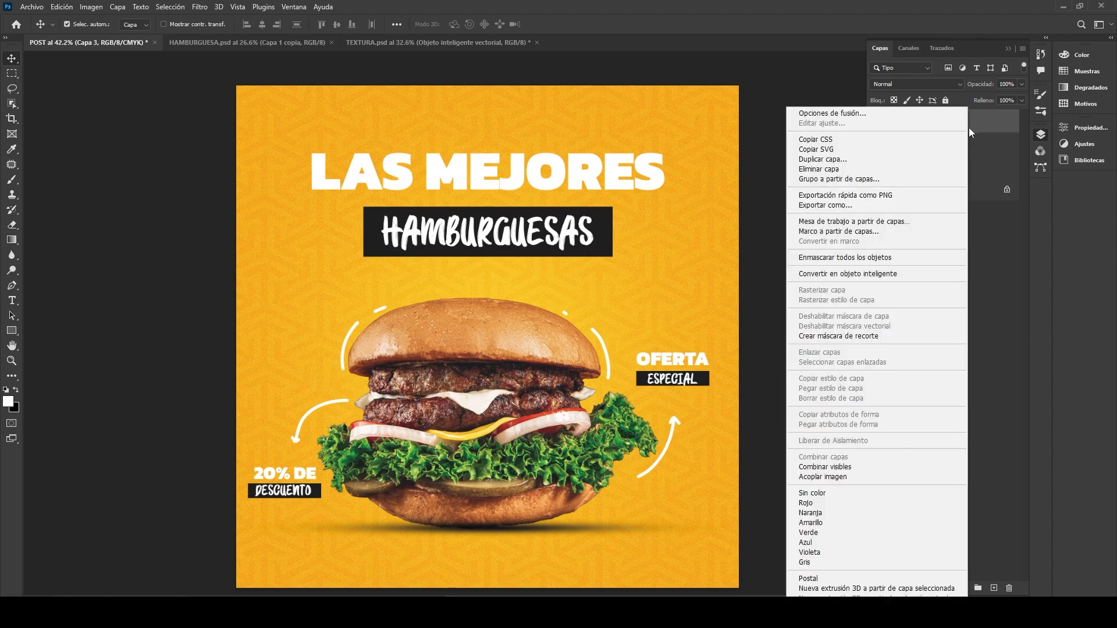
click(996, 580)
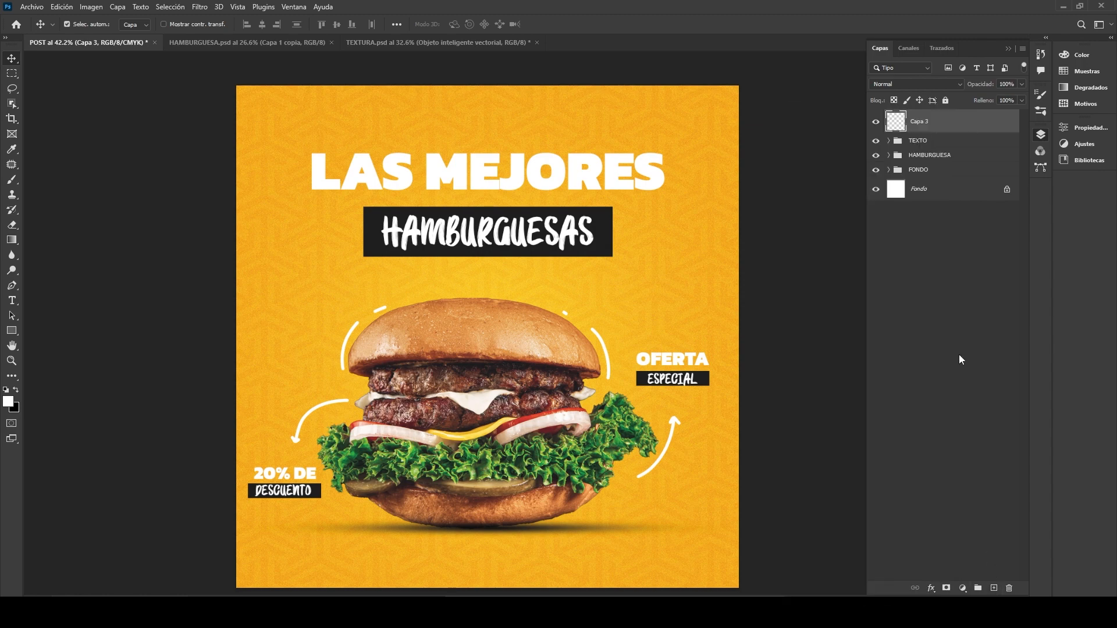
click(963, 588)
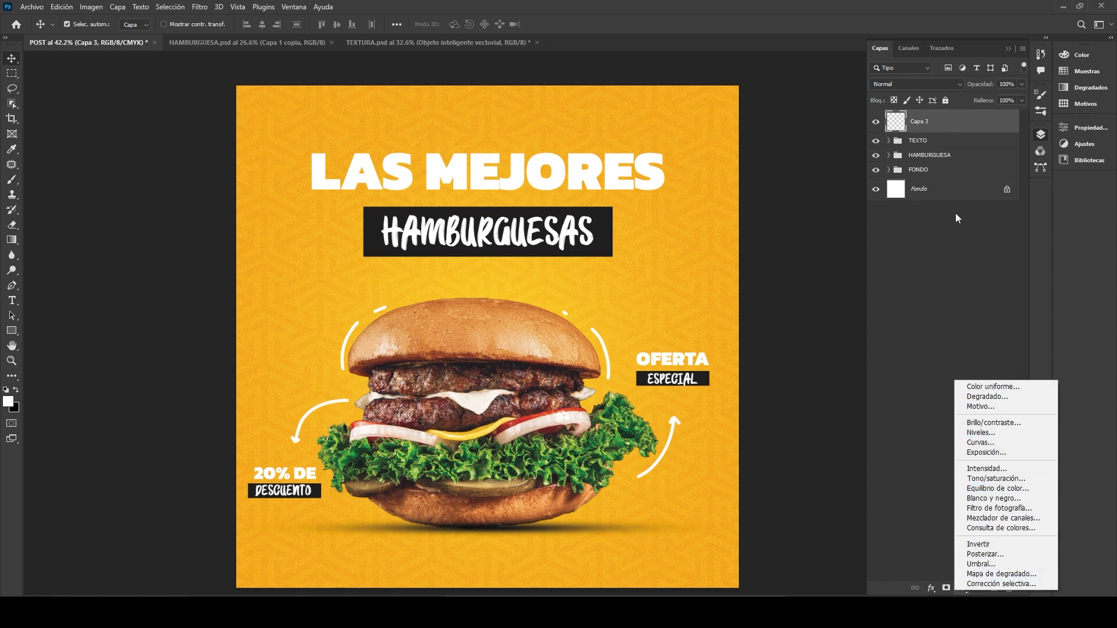
click(976, 126)
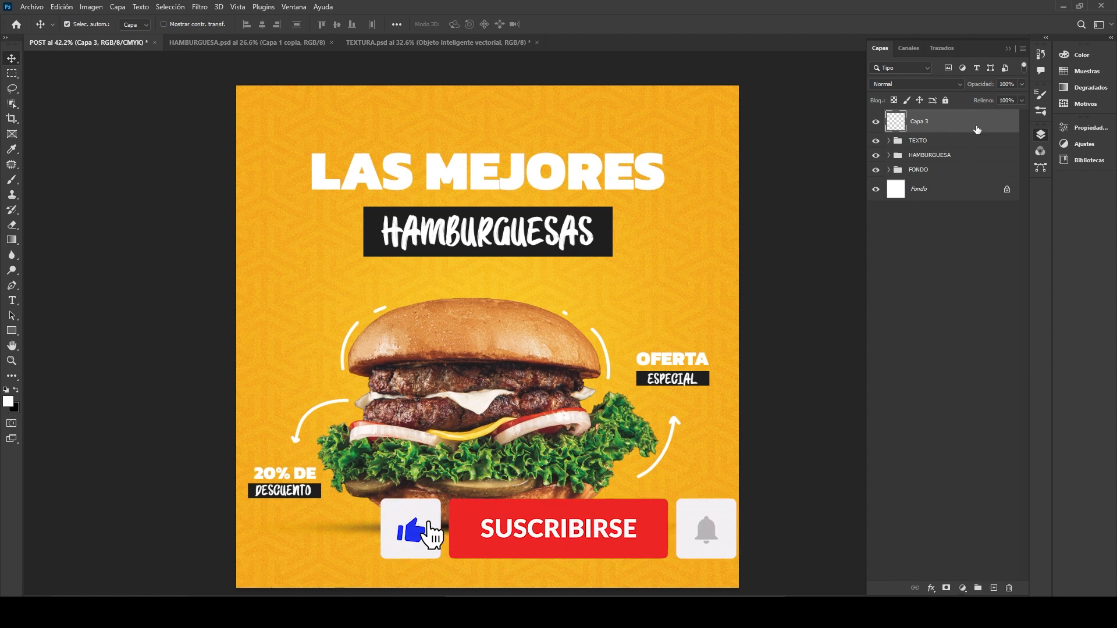
Add a drop shadow with reduced opacity to the layer holding the arrows and accent strokes
double_click(976, 126)
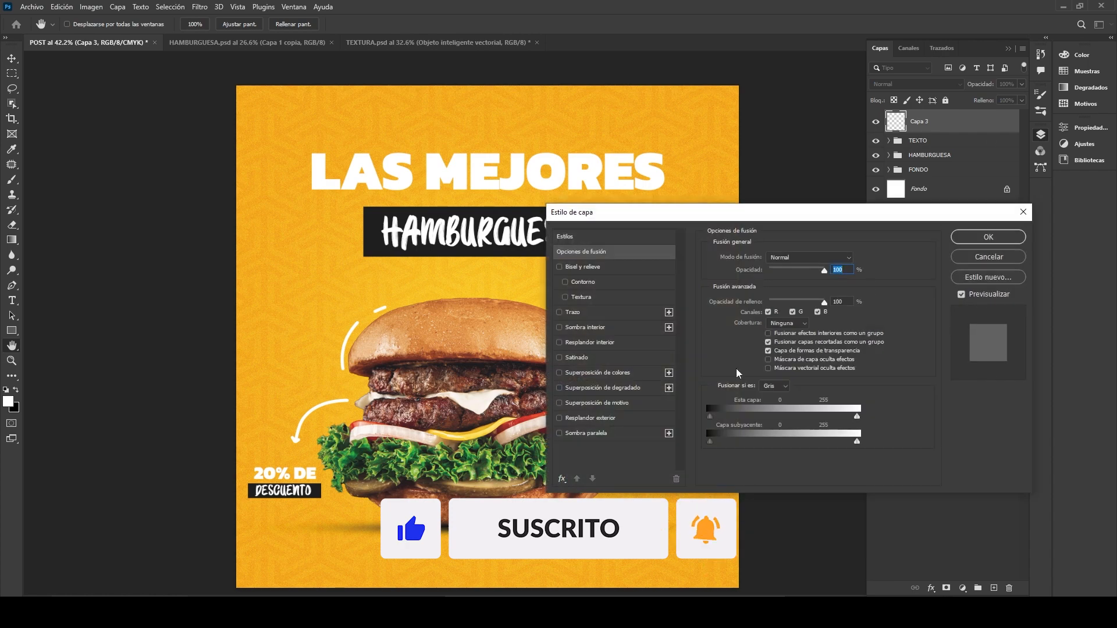
click(601, 435)
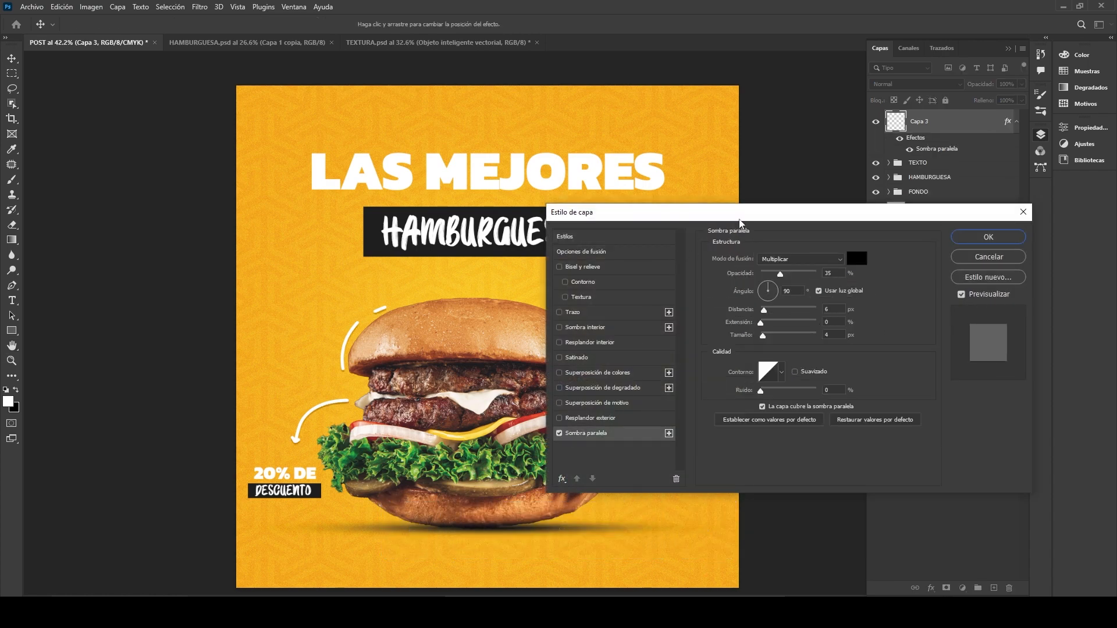
drag(740, 221, 810, 107)
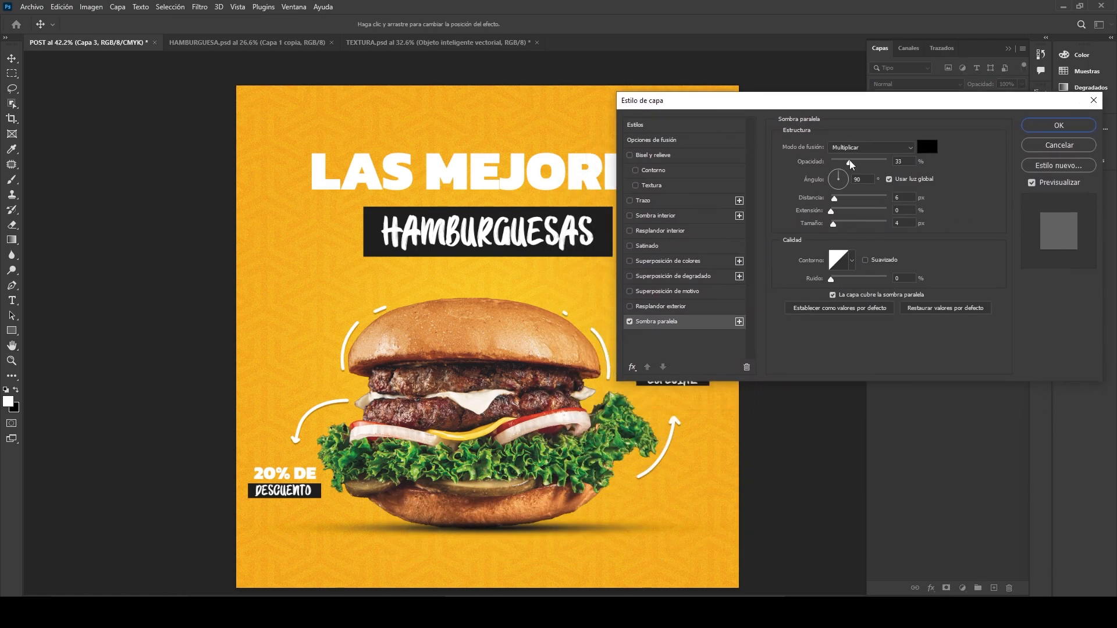
drag(846, 165, 841, 166)
drag(842, 166, 845, 166)
click(1046, 127)
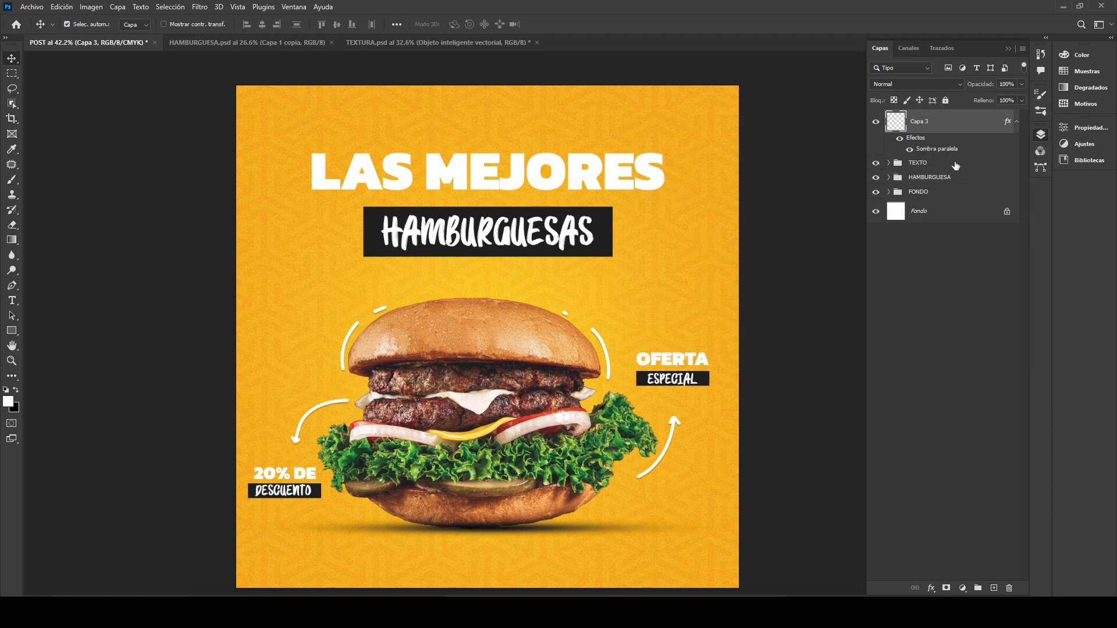
click(1016, 122)
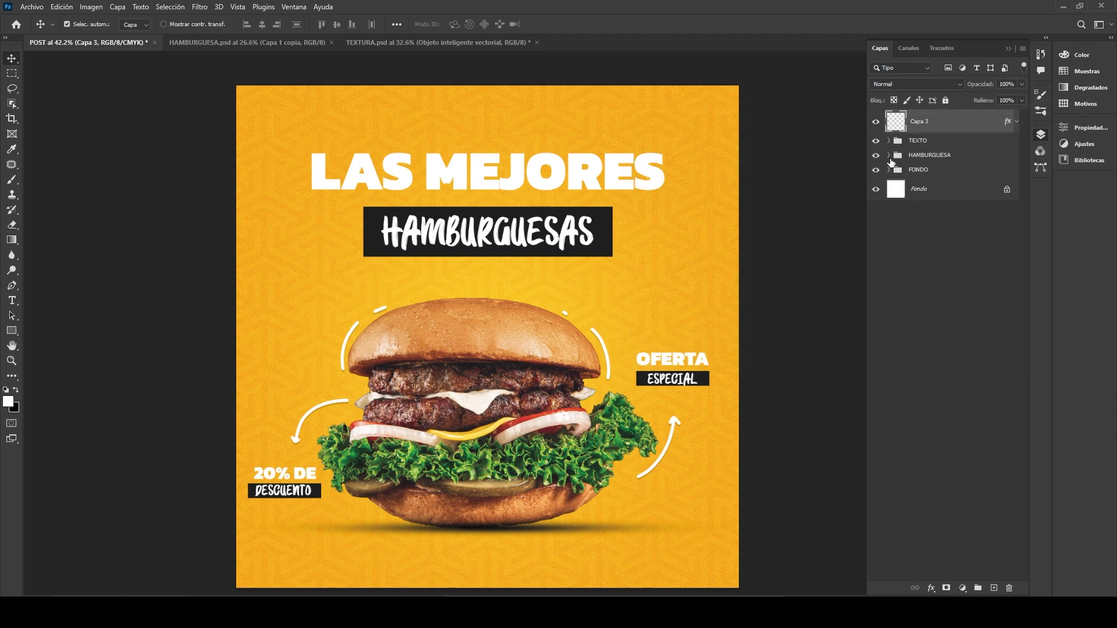
Add an empty layer directly above the burger layer Capa 1 copia inside the HAMBURGUESA group
click(888, 155)
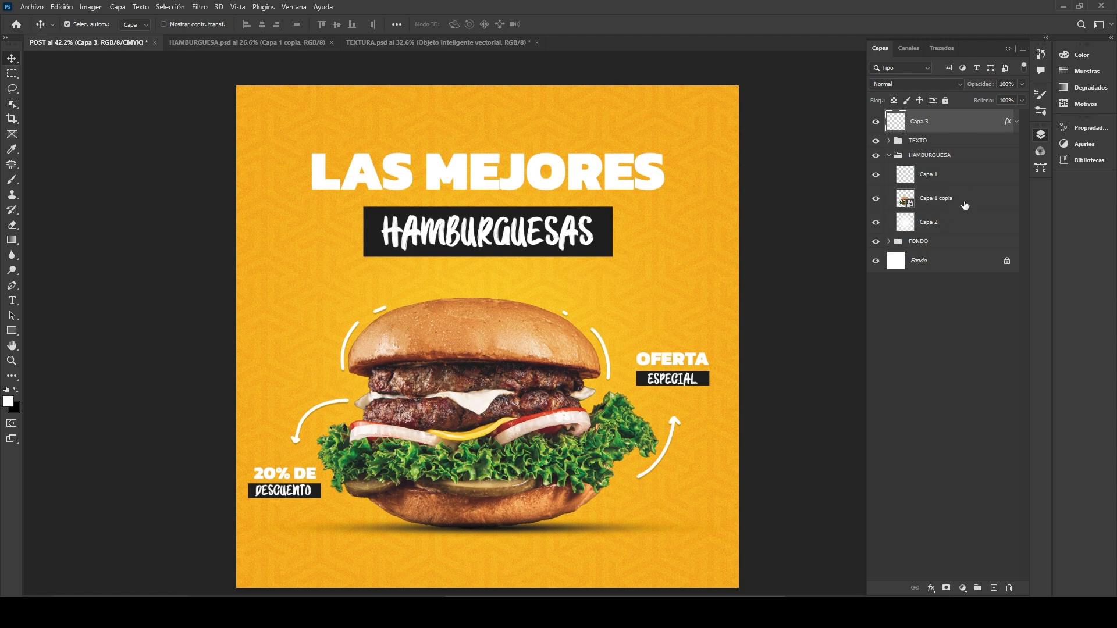
click(964, 204)
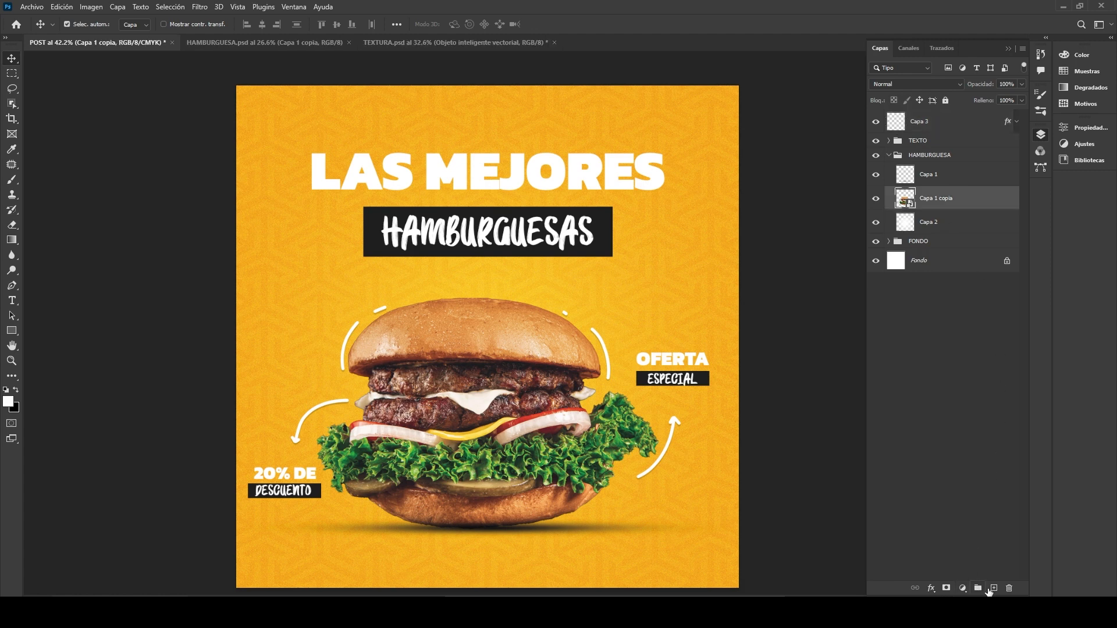
click(993, 588)
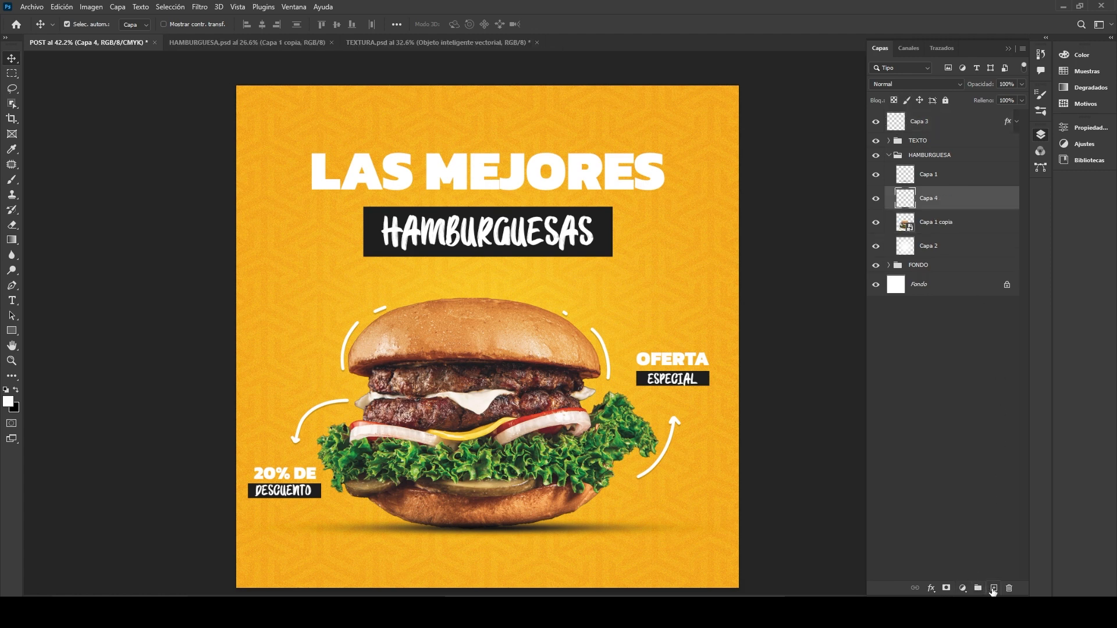
Set up the Brush with the soft Circular difuso tip, 8% smoothing and a larger size
click(12, 180)
click(81, 25)
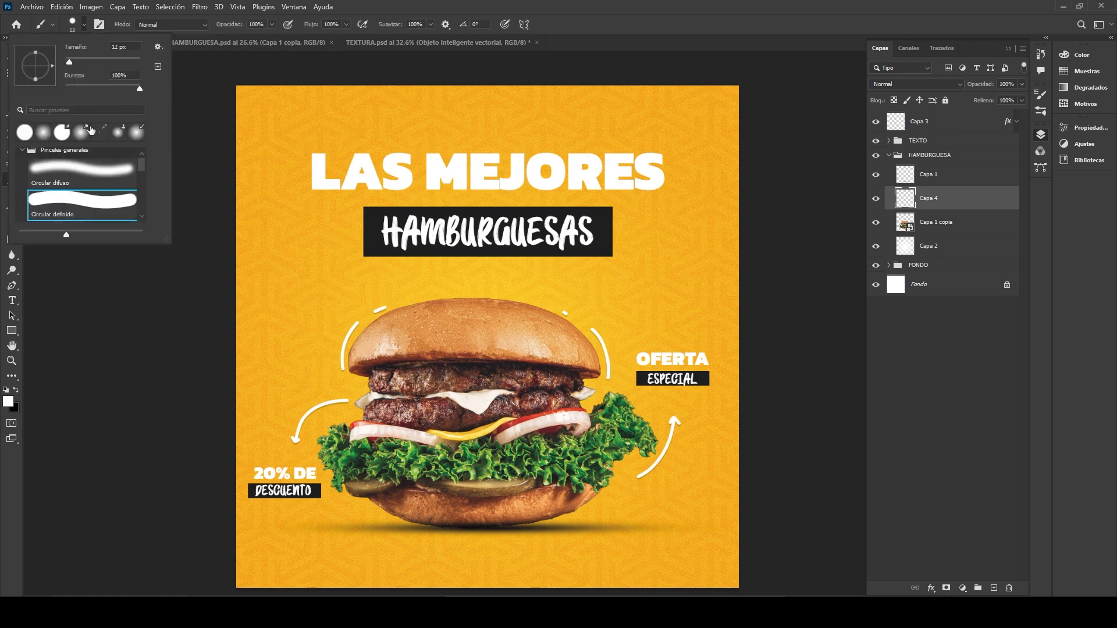
click(85, 172)
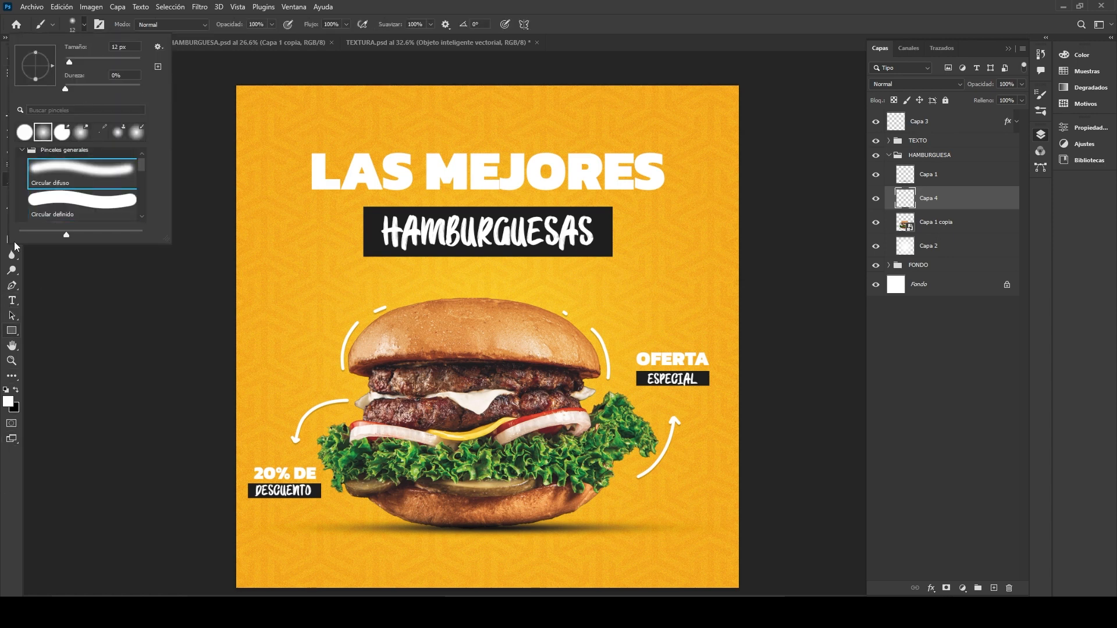
click(431, 23)
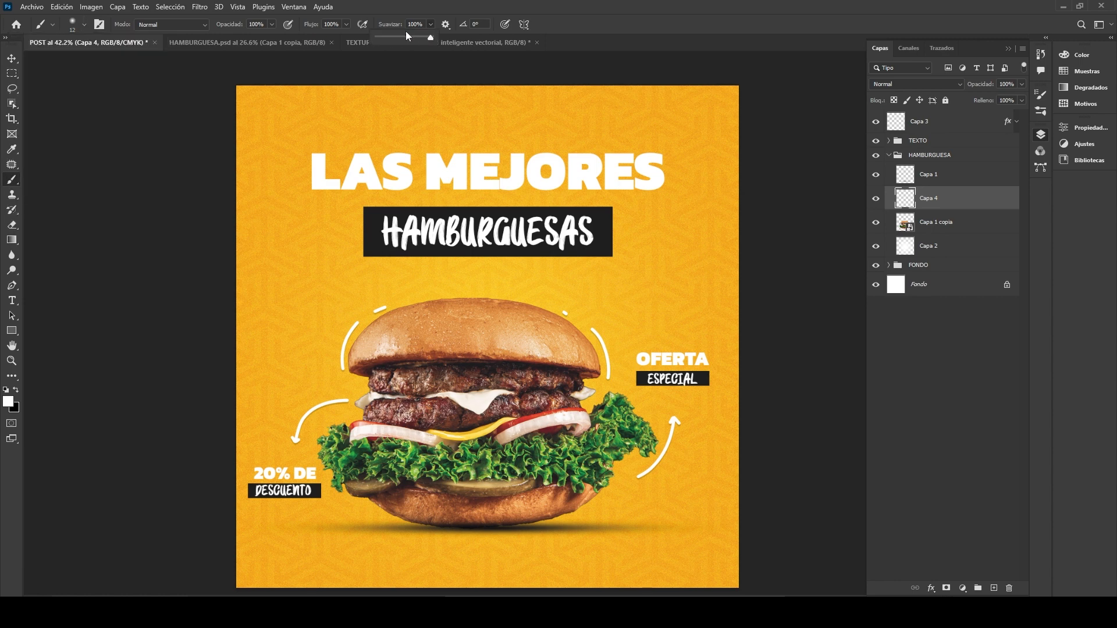
drag(379, 39, 386, 39)
click(75, 23)
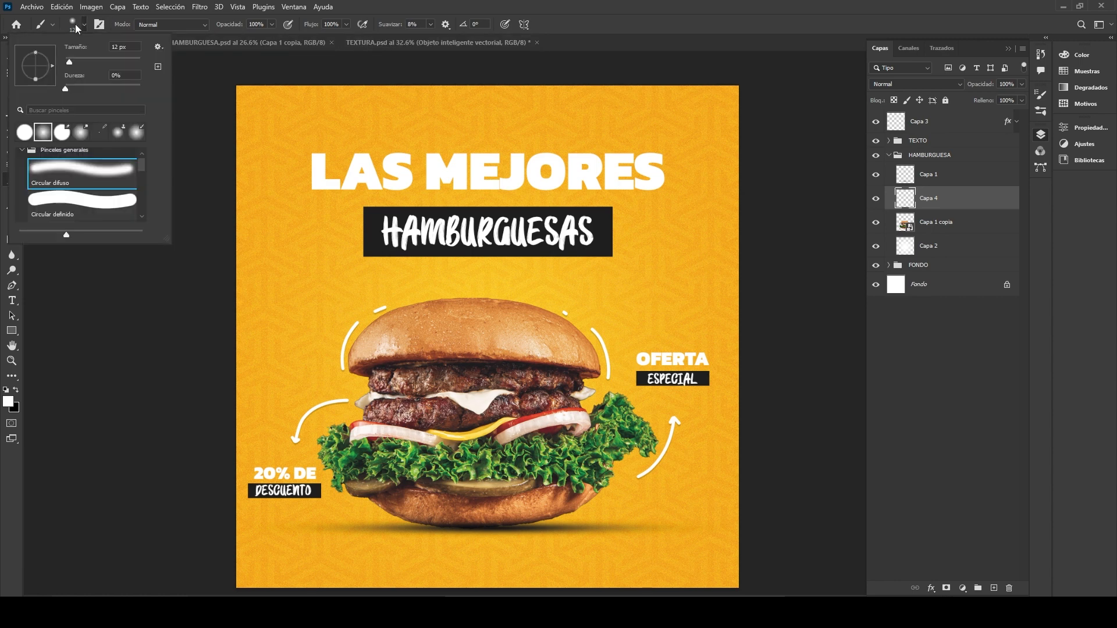
click(86, 62)
Clip the empty layer to the burger and paint soft black shading along the underside of the bottom bun
right_click(960, 205)
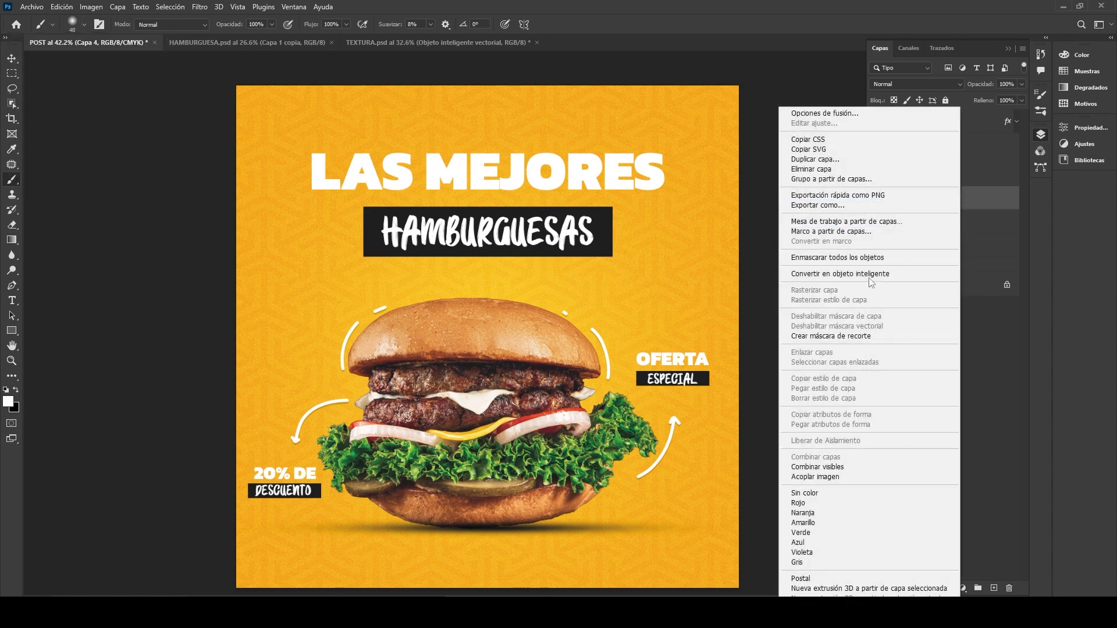
click(832, 337)
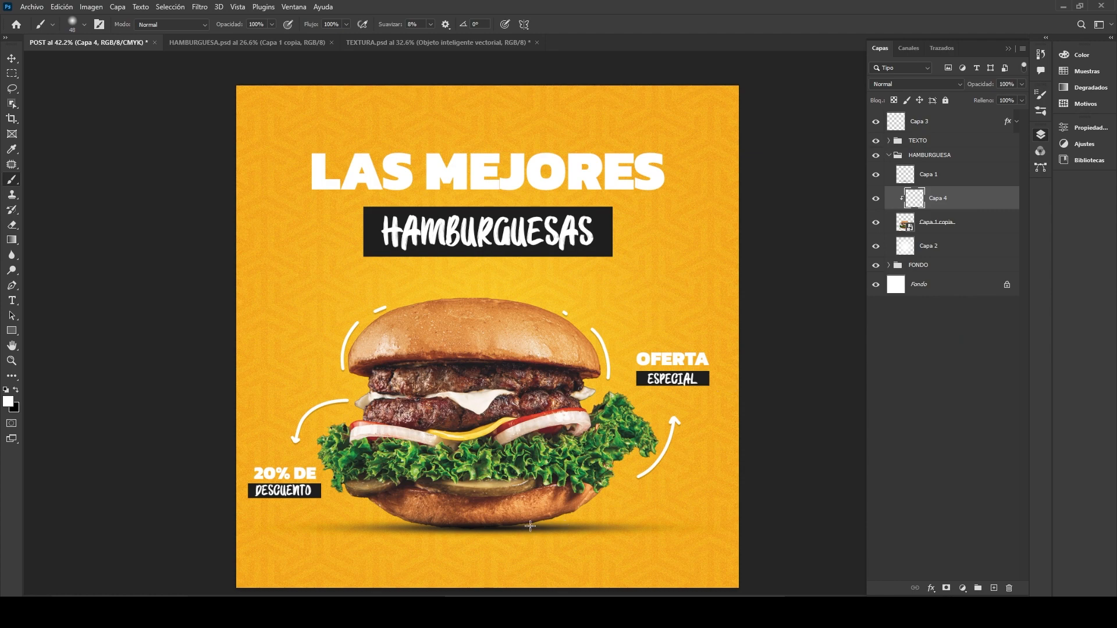
scroll(530, 525, up, 5)
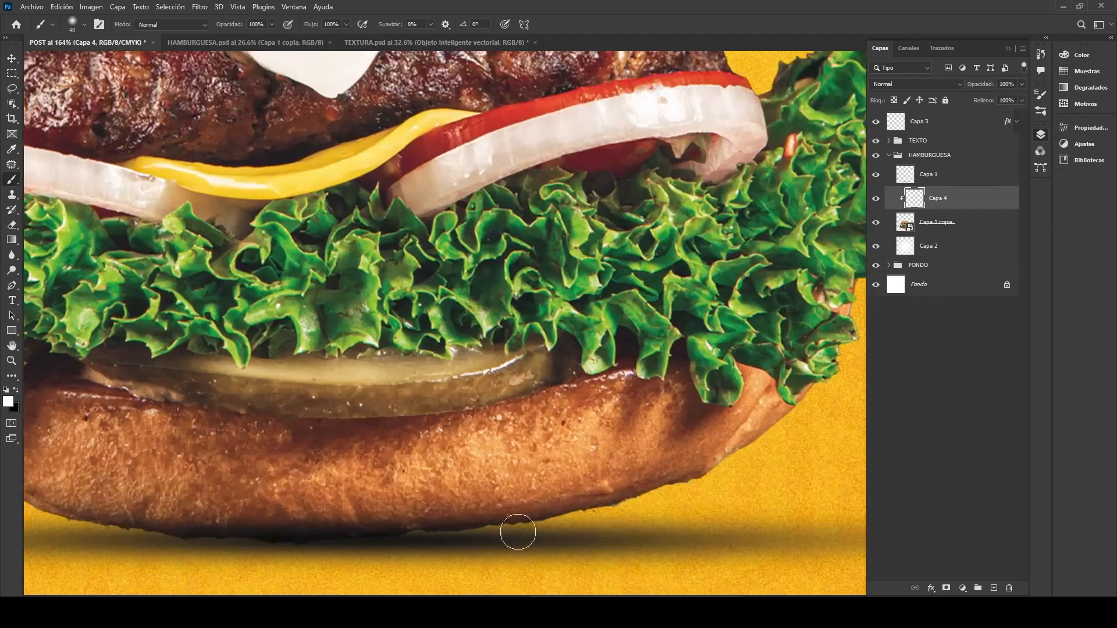
mouse_move(409, 533)
mouse_down()
mouse_move(571, 518)
mouse_move(640, 497)
mouse_up()
key(ctrl+z)
click(16, 390)
mouse_move(441, 543)
mouse_down()
mouse_move(569, 526)
mouse_move(705, 474)
mouse_up()
scroll(505, 538, down, 3)
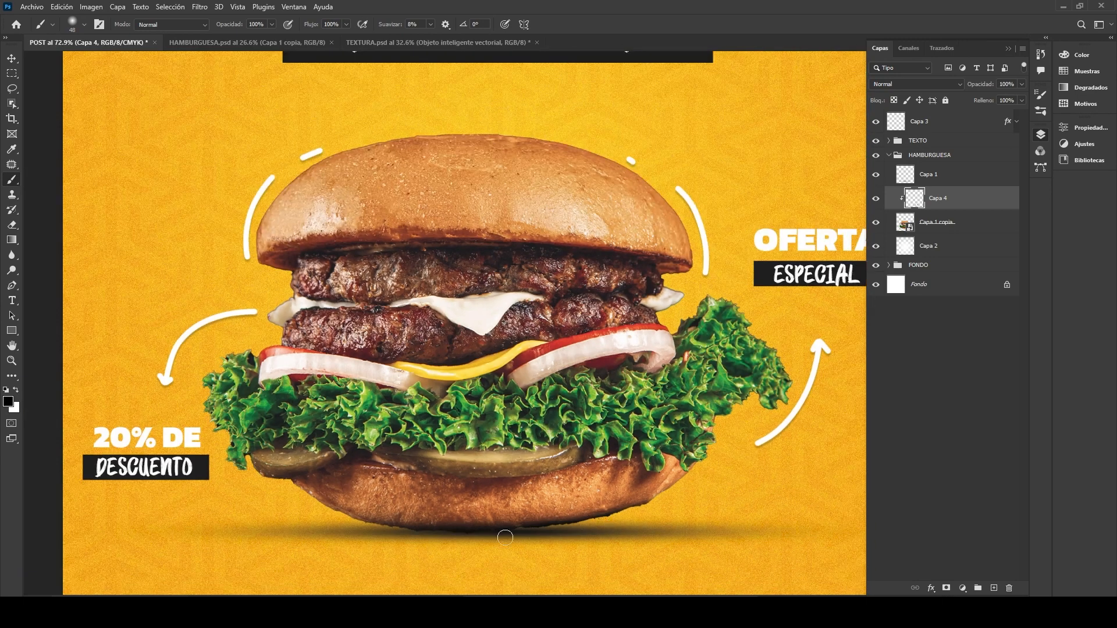
scroll(504, 537, up, 4)
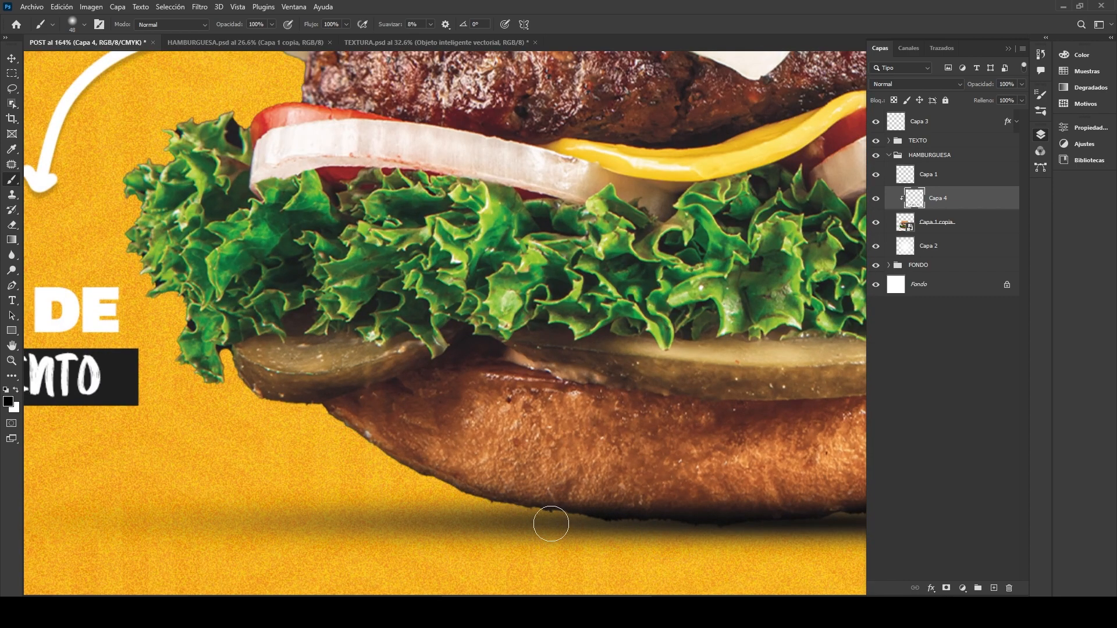
scroll(551, 523, down, 8)
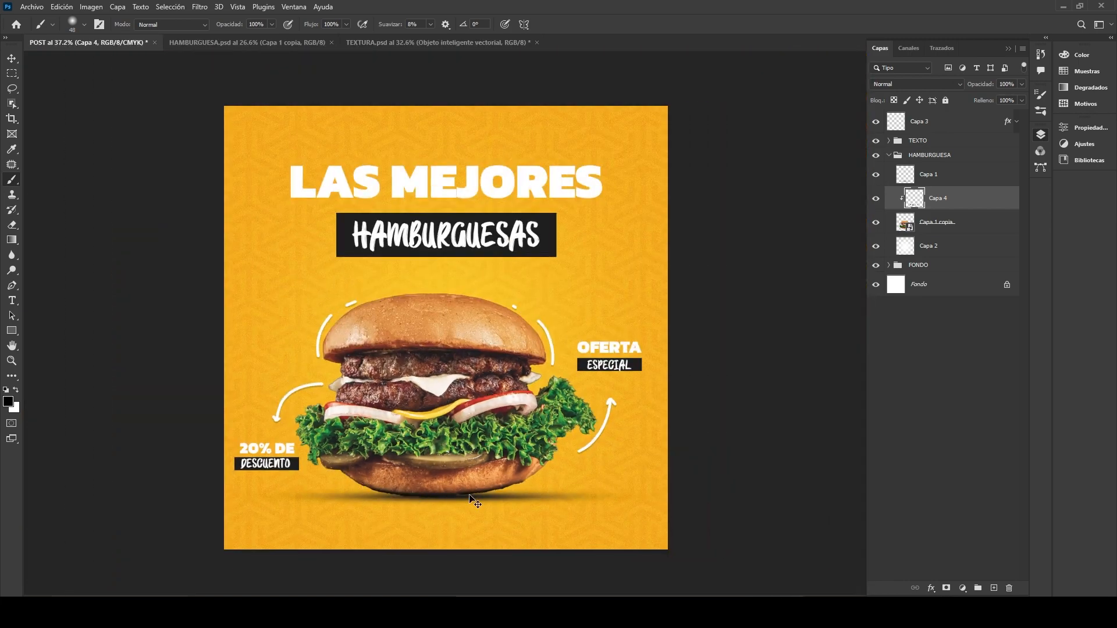
scroll(473, 500, up, 3)
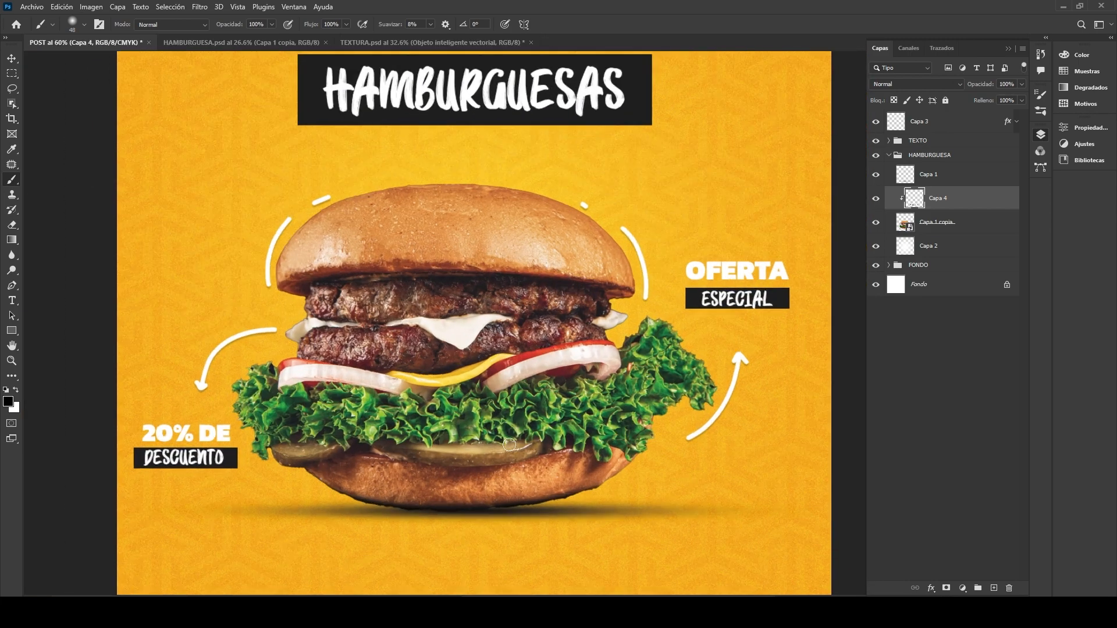
scroll(510, 444, down, 2)
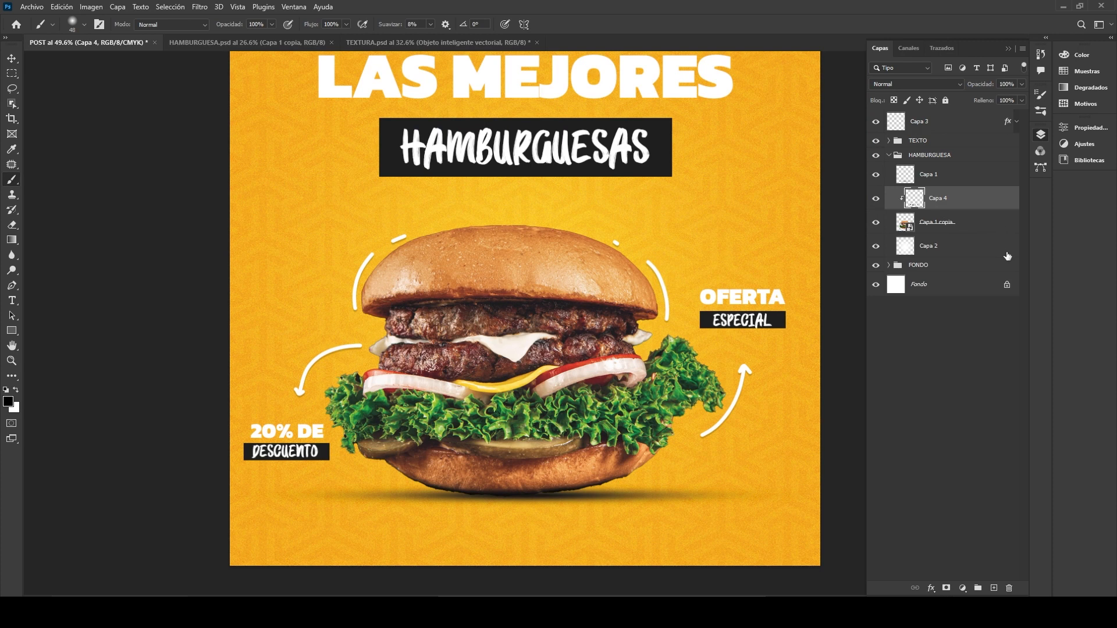
Add a Brillo/contraste adjustment layer in the HAMBURGUESA group above the shading layer and raise its contrast
click(984, 181)
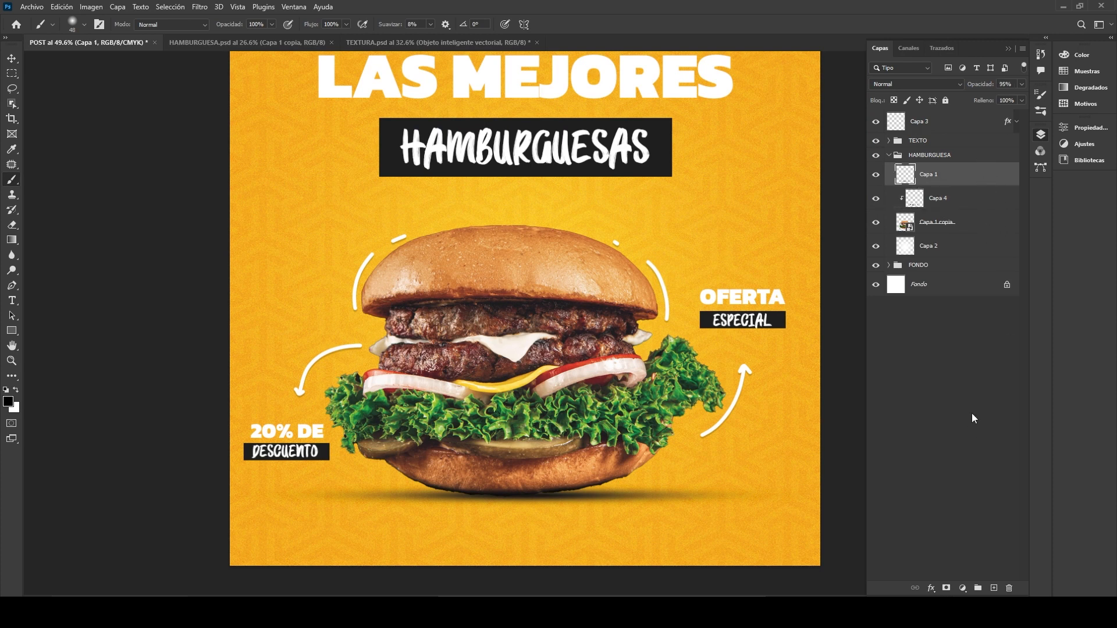
click(890, 157)
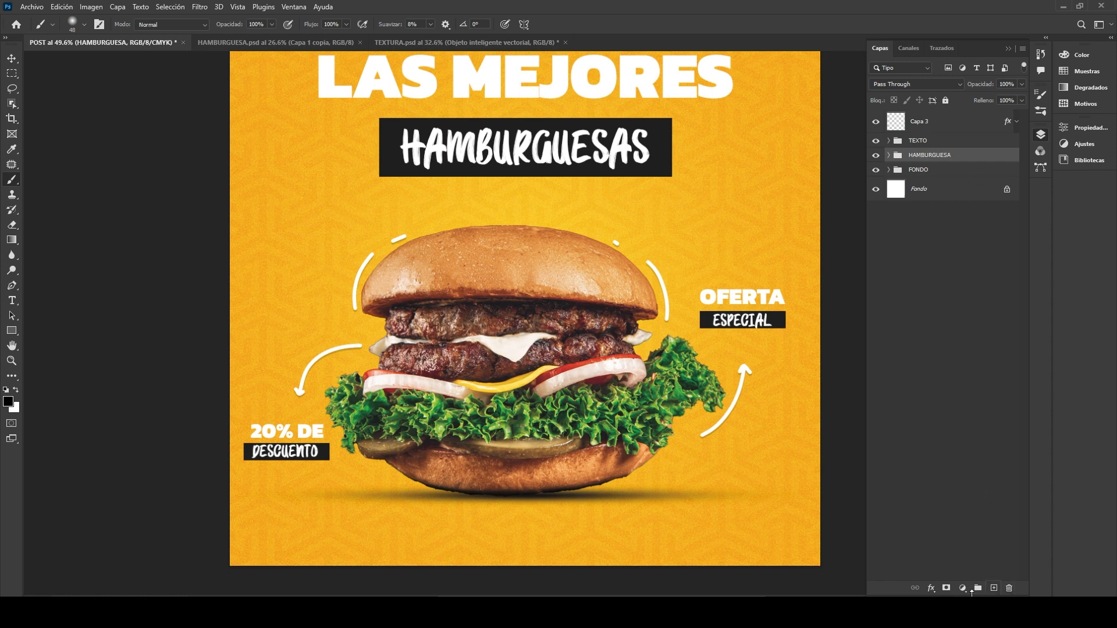
click(962, 588)
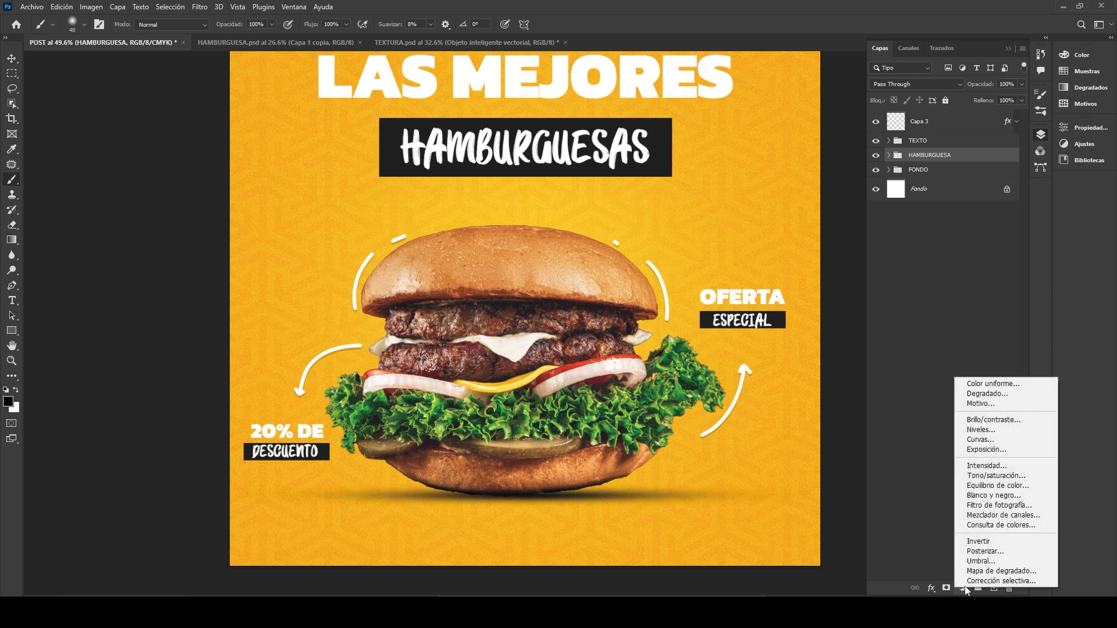
click(1002, 420)
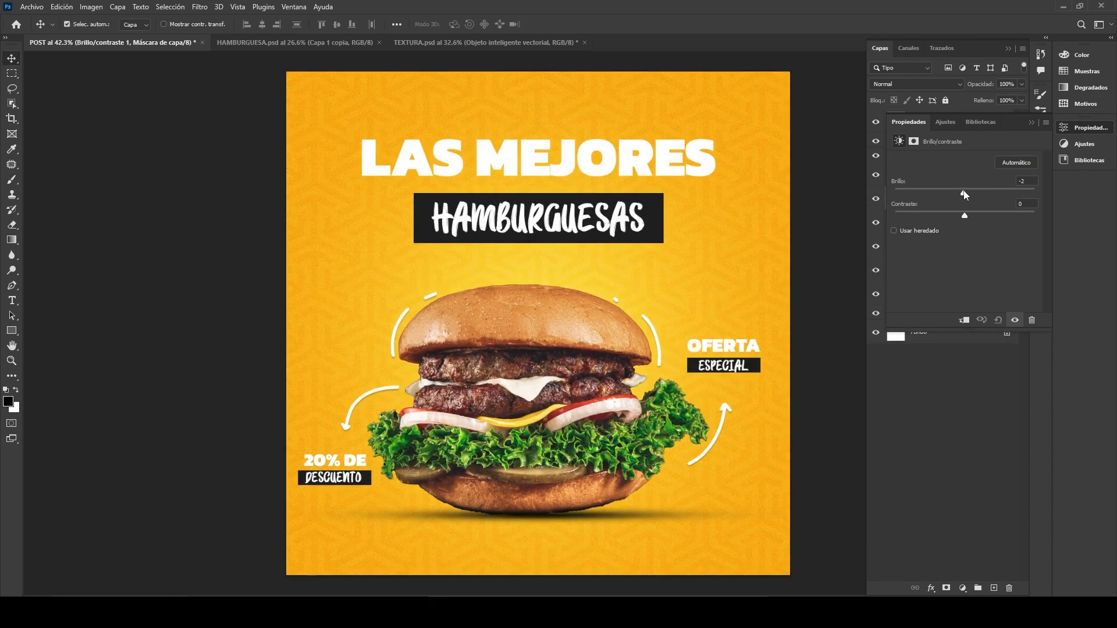
drag(965, 192, 984, 217)
drag(985, 217, 990, 217)
click(1030, 122)
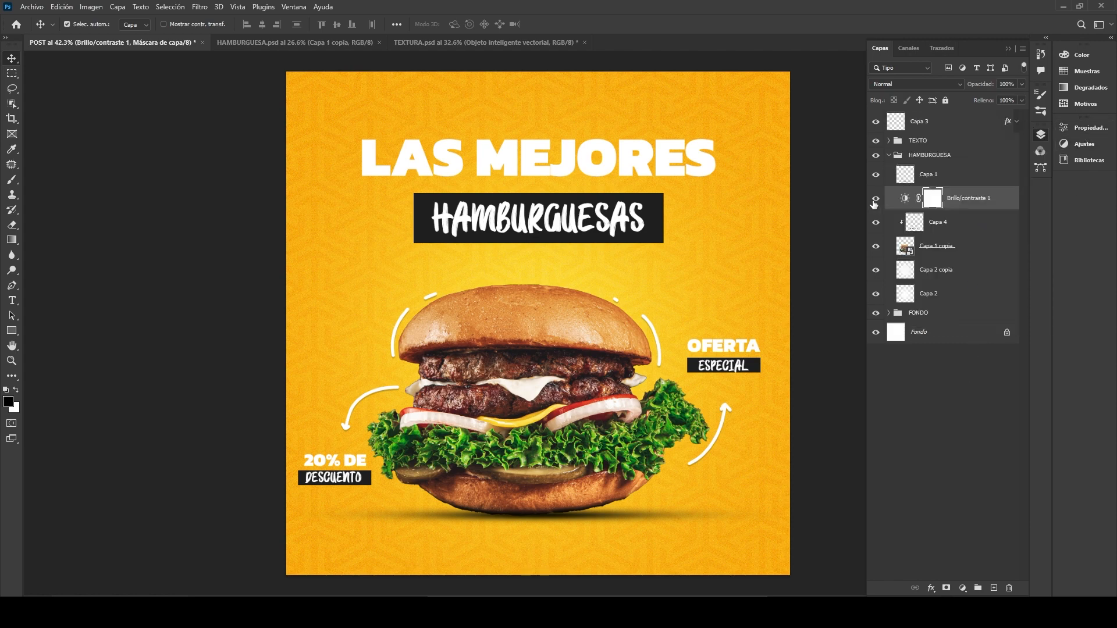